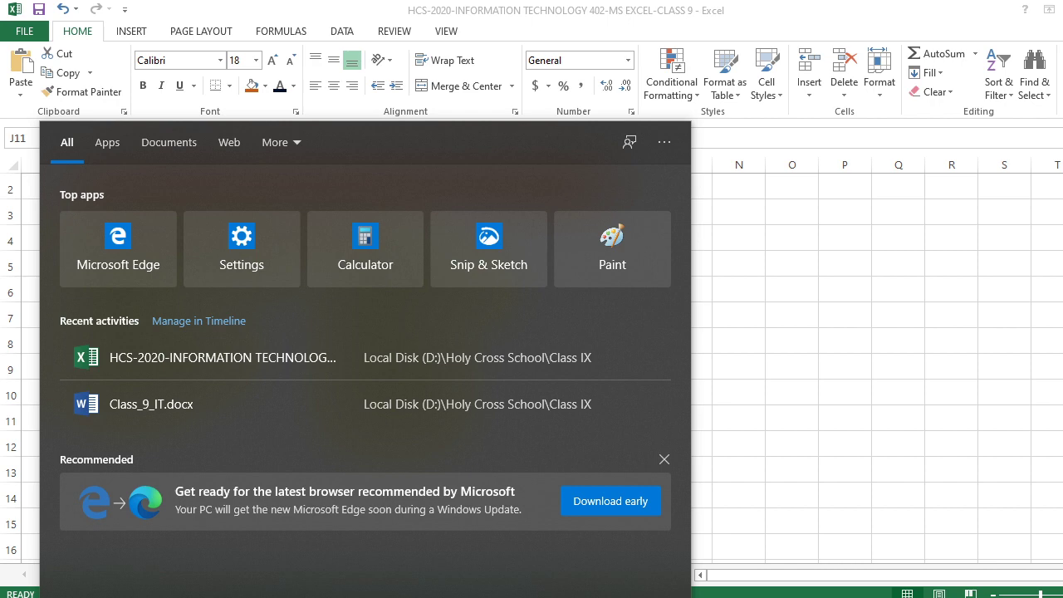
- Launch Notepad from search, move its window higher, and show its File menu
{"action": "type", "text": "NOTEPAD"}
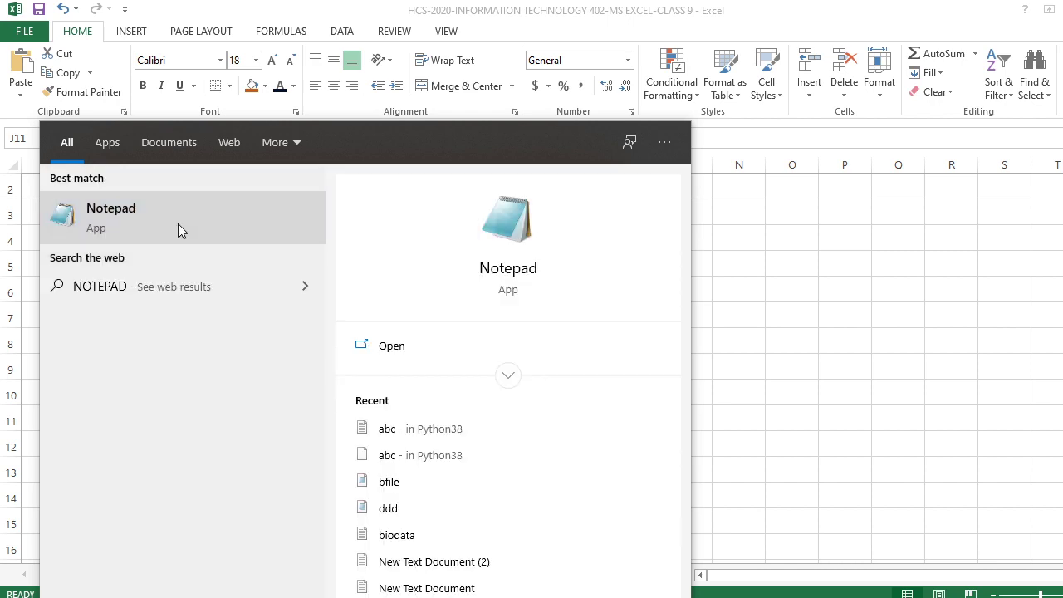
{"action": "left_click", "coordinate": [178, 223]}
{"action": "left_click_drag", "start_coordinate": [520, 291], "coordinate": [510, 105]}
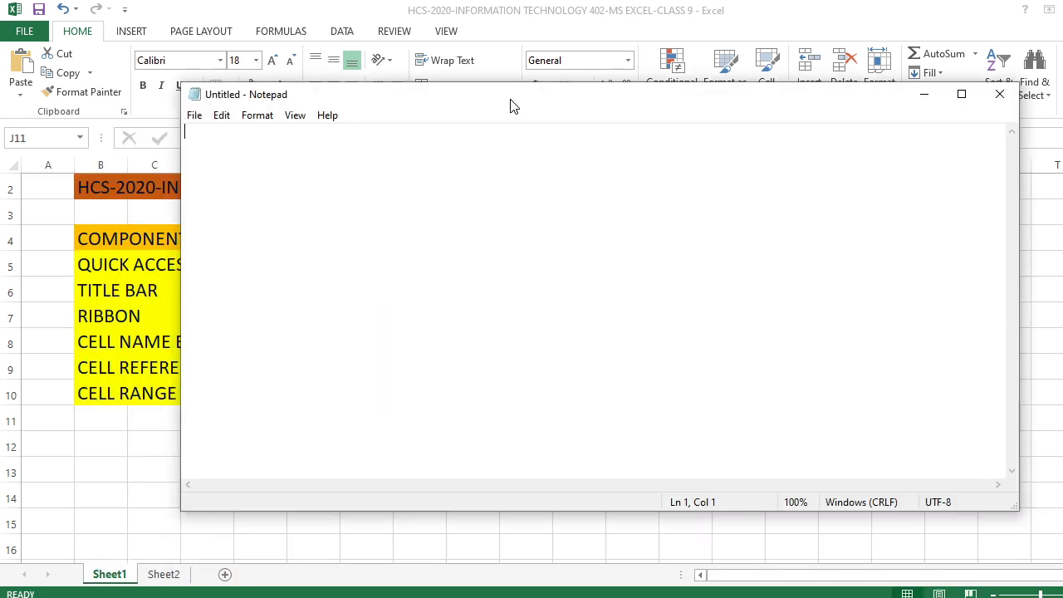
{"action": "left_click", "coordinate": [195, 115]}
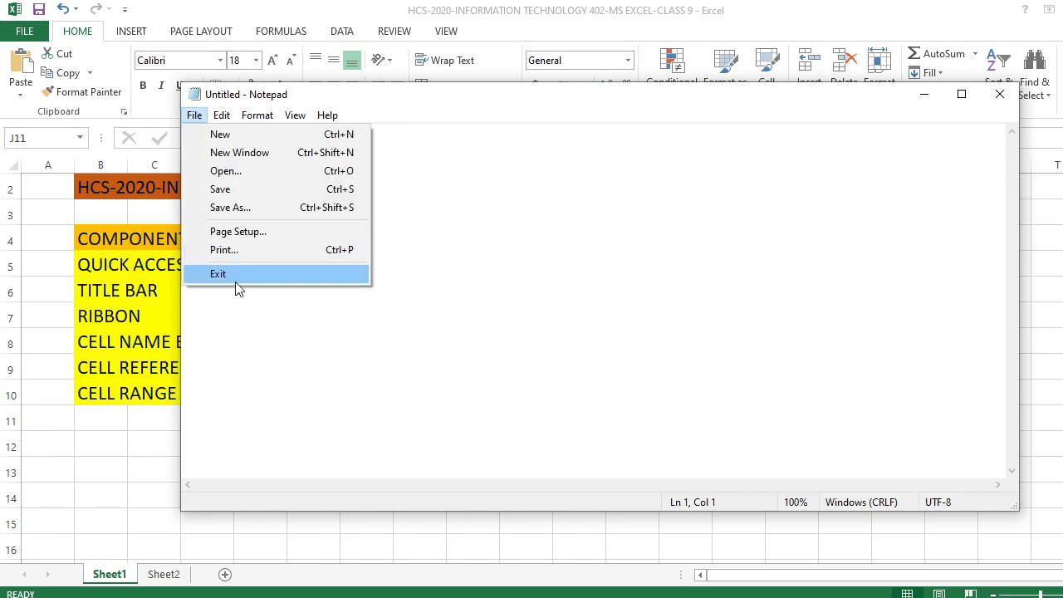
{"action": "mouse_move", "coordinate": [226, 118]}
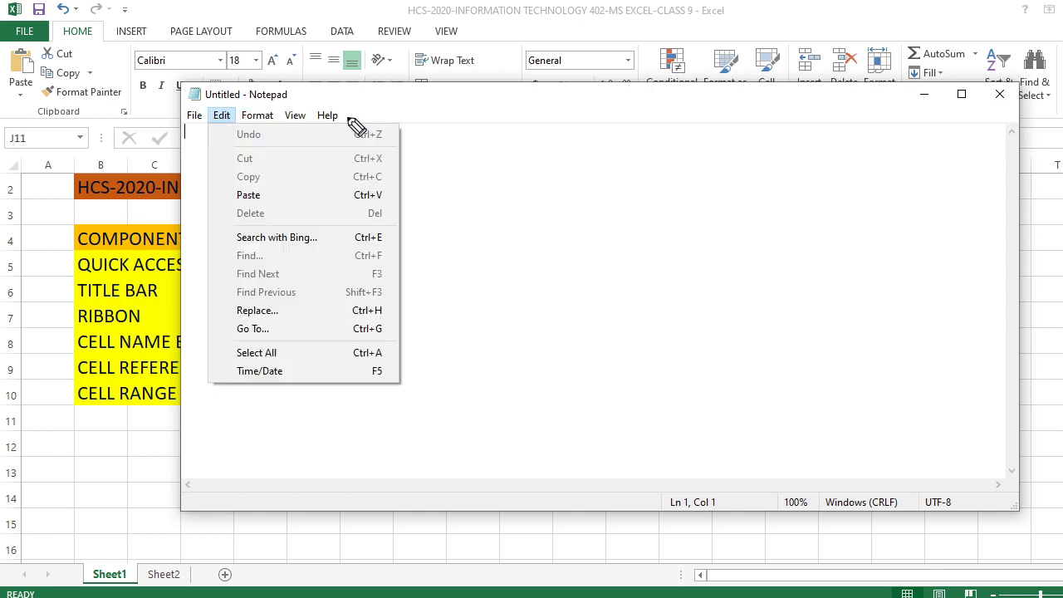
- Circle Notepad's menus with an annotation, erase it, browse the menus, then close Notepad
{"action": "left_click_drag", "start_coordinate": [225, 84], "coordinate": [181, 149]}
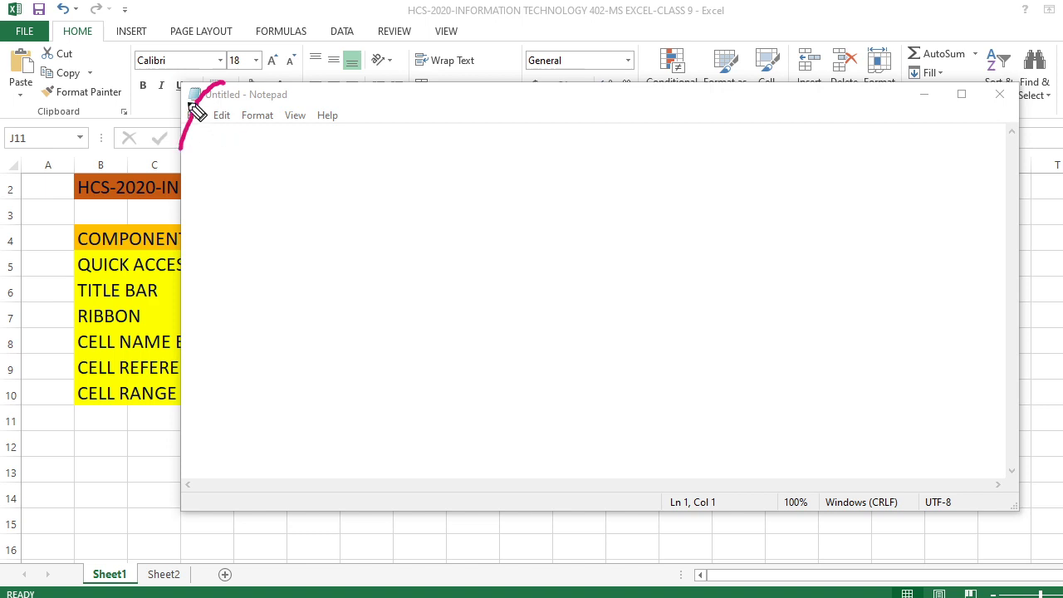
{"action": "mouse_move", "coordinate": [197, 107]}
{"action": "left_mouse_down"}
{"action": "mouse_move", "coordinate": [207, 202]}
{"action": "mouse_move", "coordinate": [344, 214]}
{"action": "mouse_move", "coordinate": [270, 83]}
{"action": "left_mouse_up"}
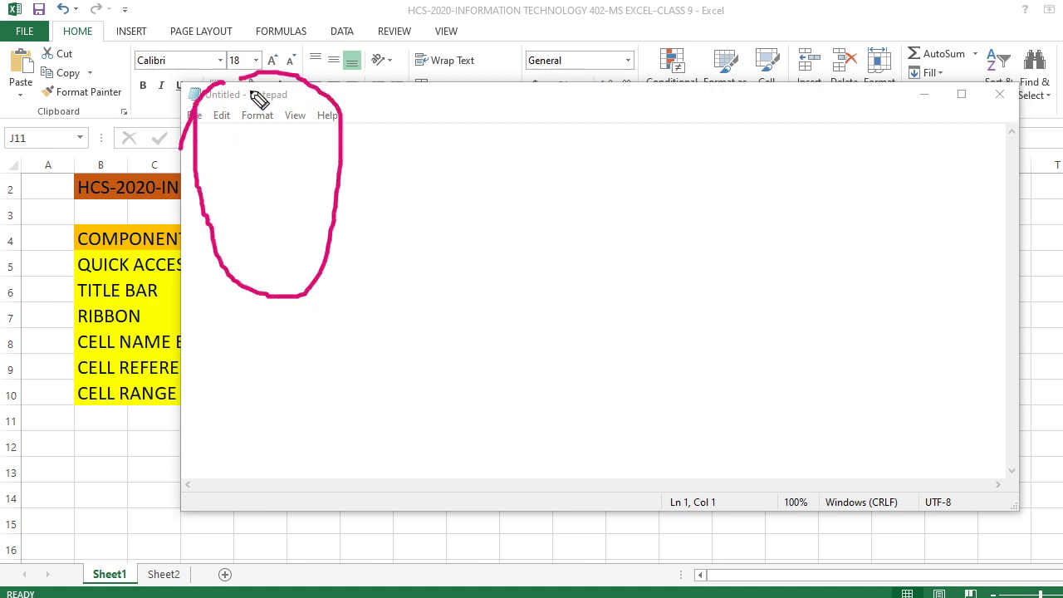
{"action": "key", "text": "e"}
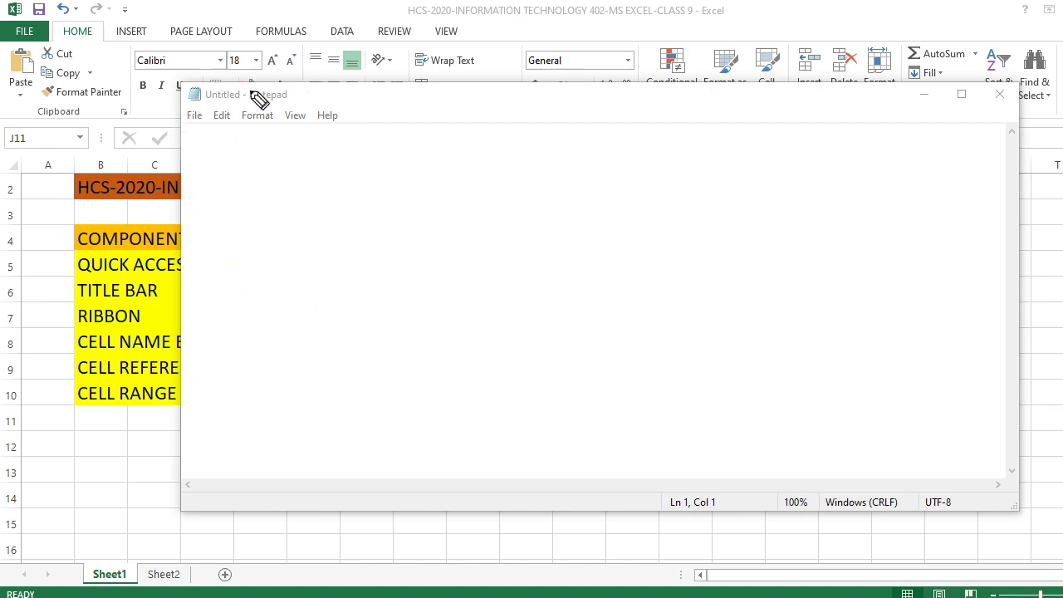
{"action": "key", "text": "Escape"}
{"action": "left_click", "coordinate": [246, 118]}
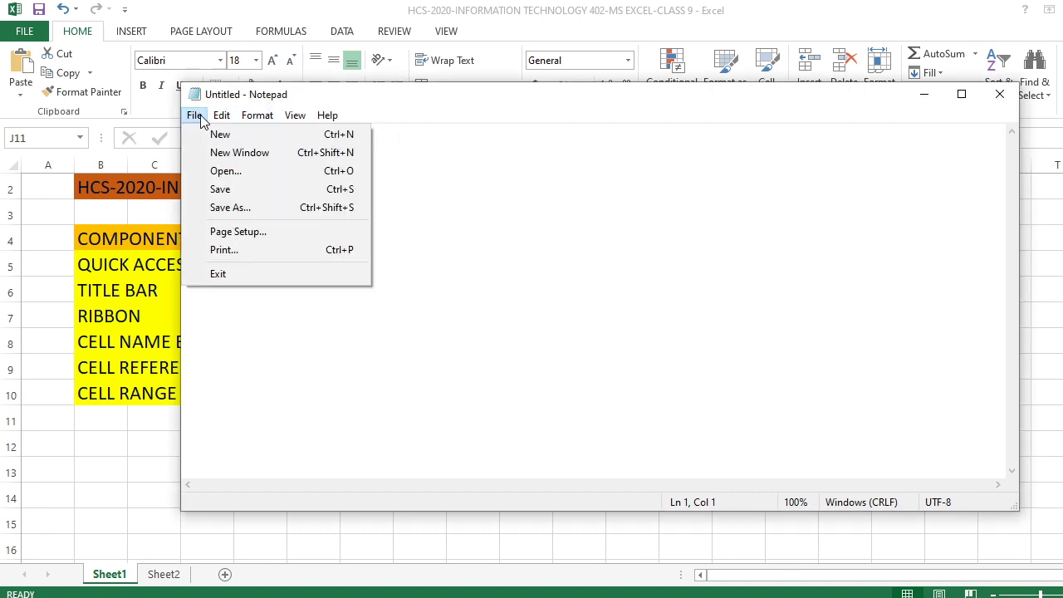
{"action": "left_click", "coordinate": [999, 96]}
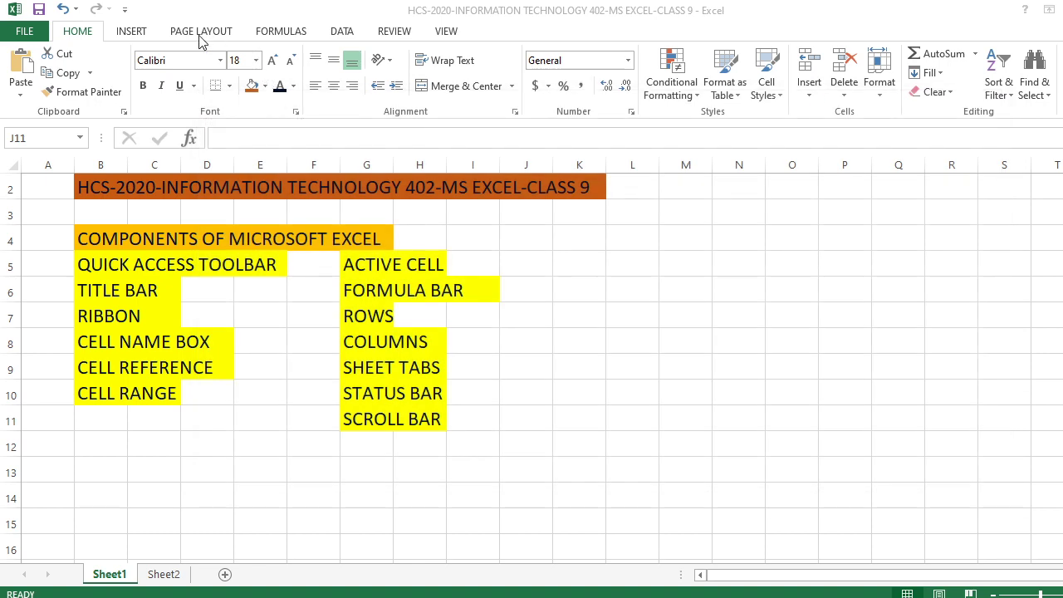
- Browse Excel's Insert, Page Layout, Formulas, Data, Review and View ribbon tabs, returning to Home
{"action": "left_click", "coordinate": [134, 33]}
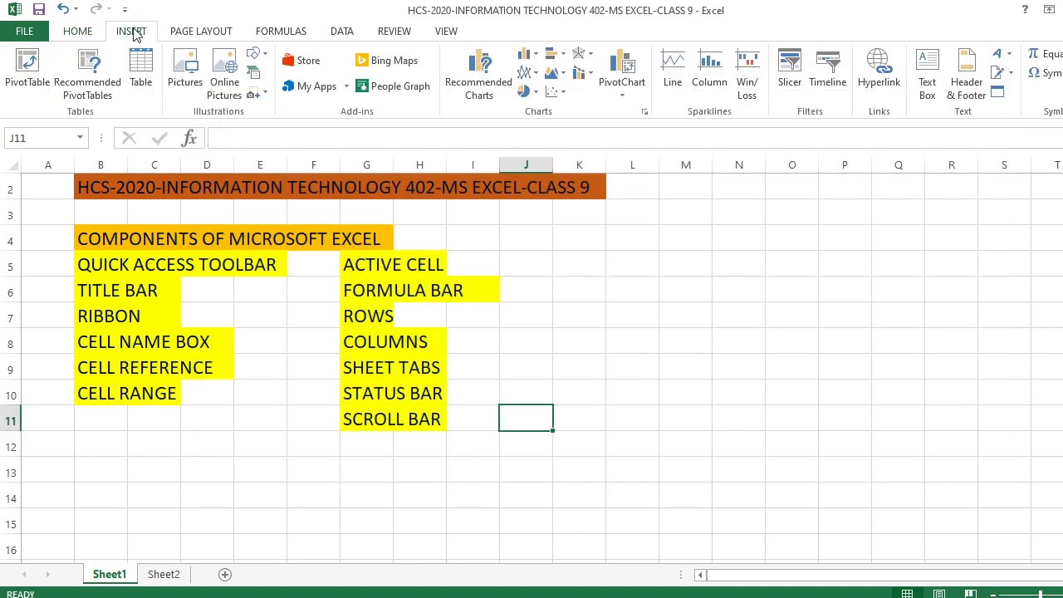
{"action": "left_click", "coordinate": [191, 33]}
{"action": "left_click", "coordinate": [272, 33]}
{"action": "left_click", "coordinate": [340, 33]}
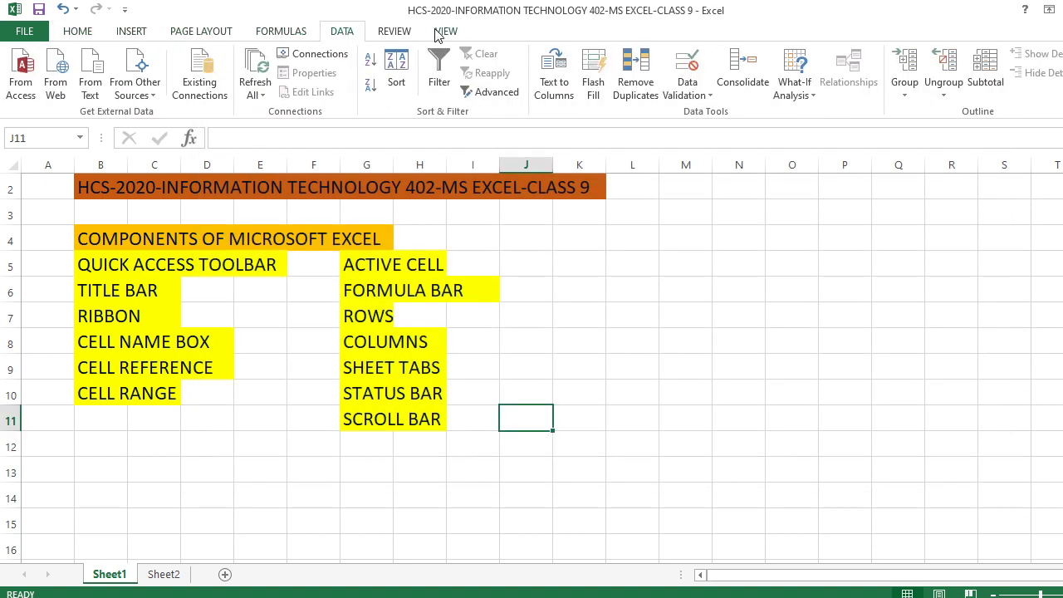
{"action": "left_click", "coordinate": [395, 31]}
{"action": "left_click", "coordinate": [445, 31]}
{"action": "left_click", "coordinate": [342, 30]}
{"action": "left_click", "coordinate": [83, 32]}
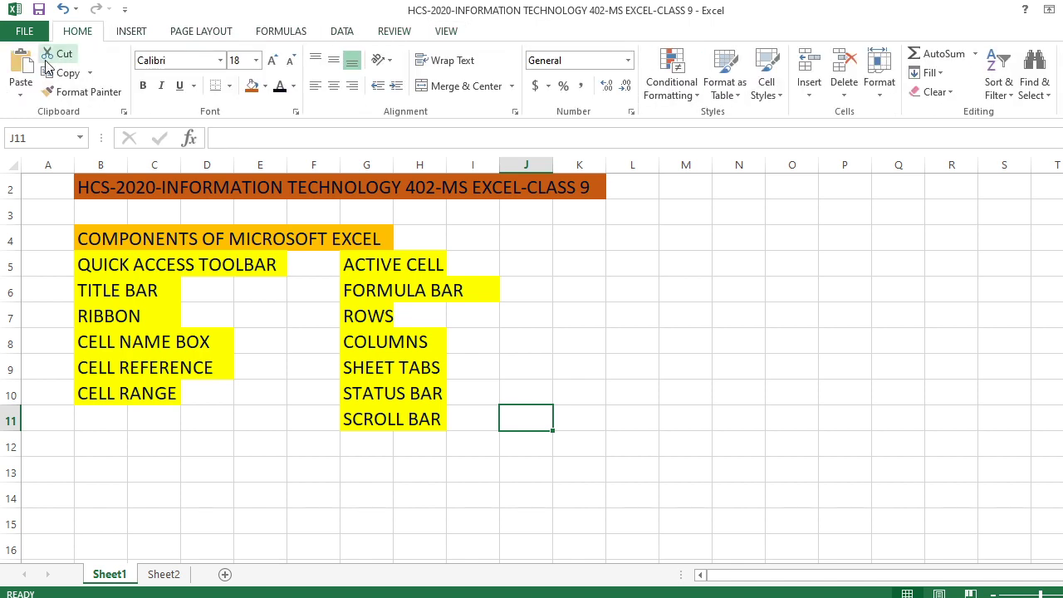
- Revisit the Insert and Page Layout tabs, then glance at the File info page and return
{"action": "left_click", "coordinate": [133, 34]}
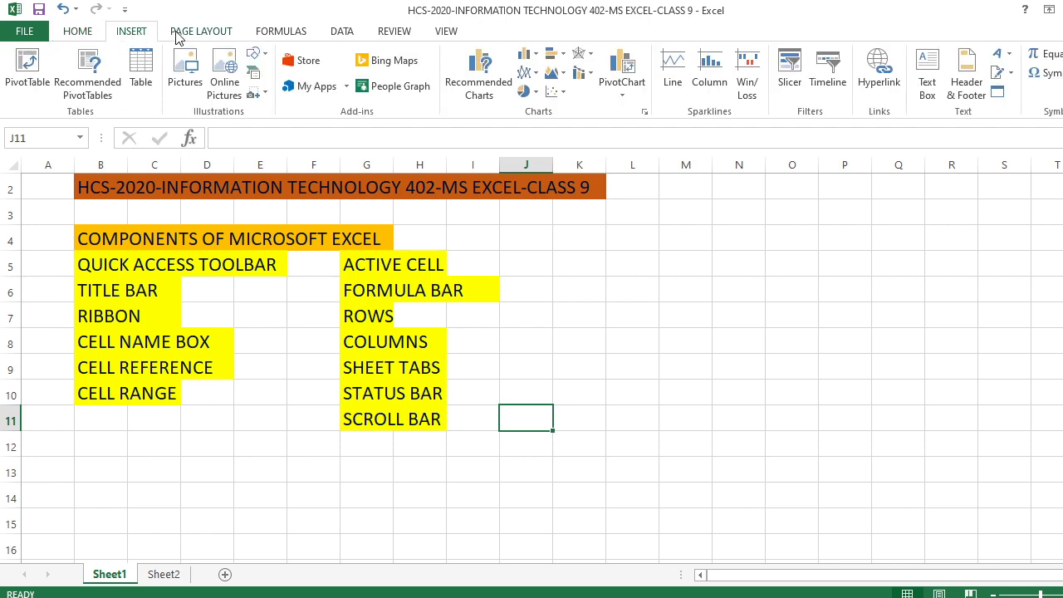
{"action": "left_click", "coordinate": [176, 33]}
{"action": "left_click", "coordinate": [131, 33]}
{"action": "left_click", "coordinate": [81, 35]}
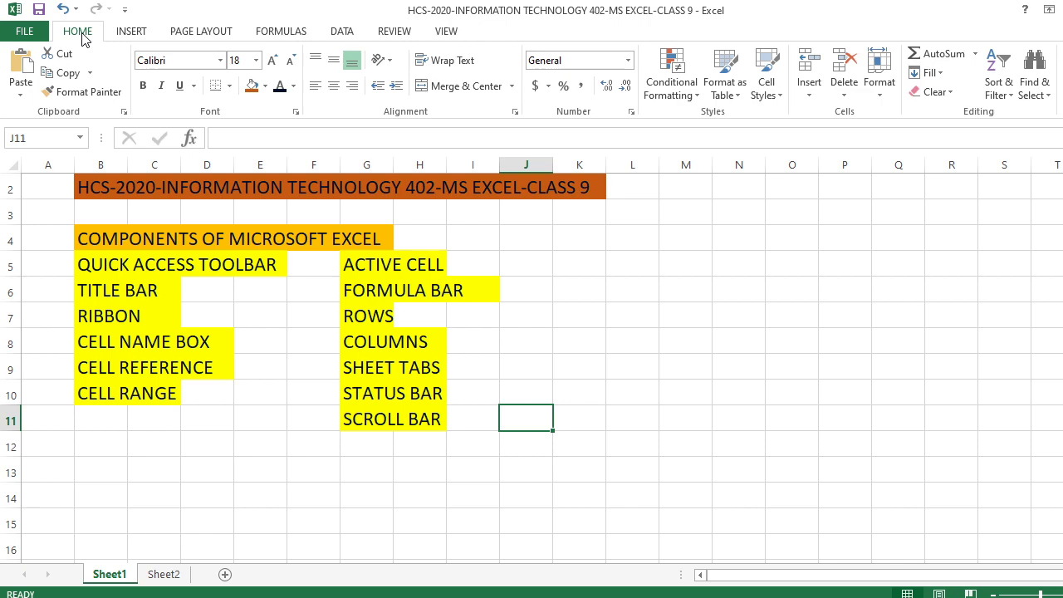
{"action": "left_click", "coordinate": [27, 34]}
{"action": "left_click", "coordinate": [37, 28]}
- Step through the Insert, Page Layout and Formulas tabs and back to Home
{"action": "left_click", "coordinate": [137, 32]}
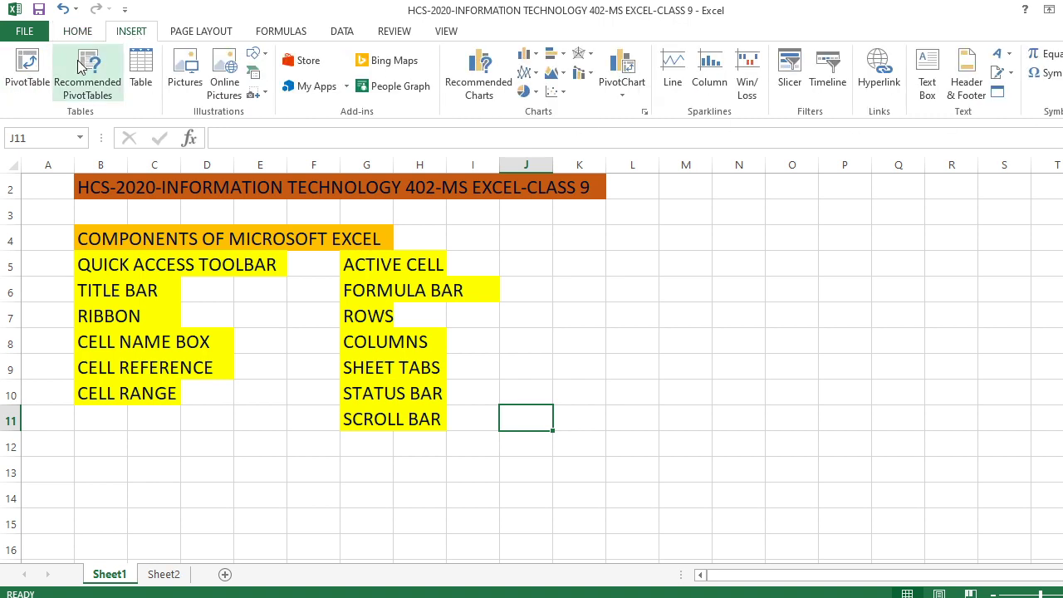
{"action": "left_click", "coordinate": [205, 33]}
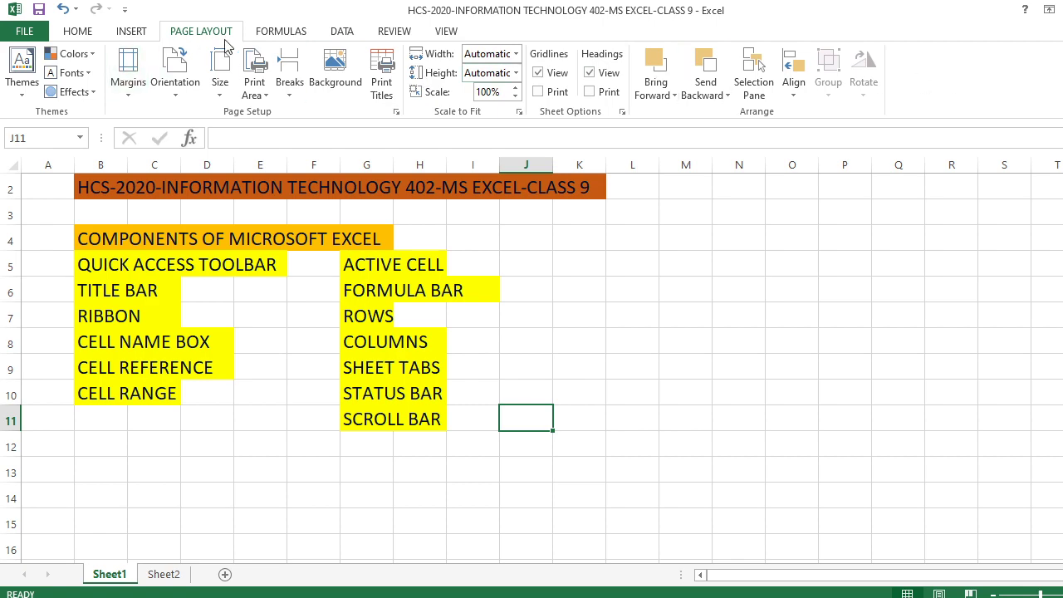
{"action": "left_click", "coordinate": [262, 34]}
{"action": "left_click", "coordinate": [187, 35]}
{"action": "left_click", "coordinate": [145, 35]}
{"action": "left_click", "coordinate": [90, 33]}
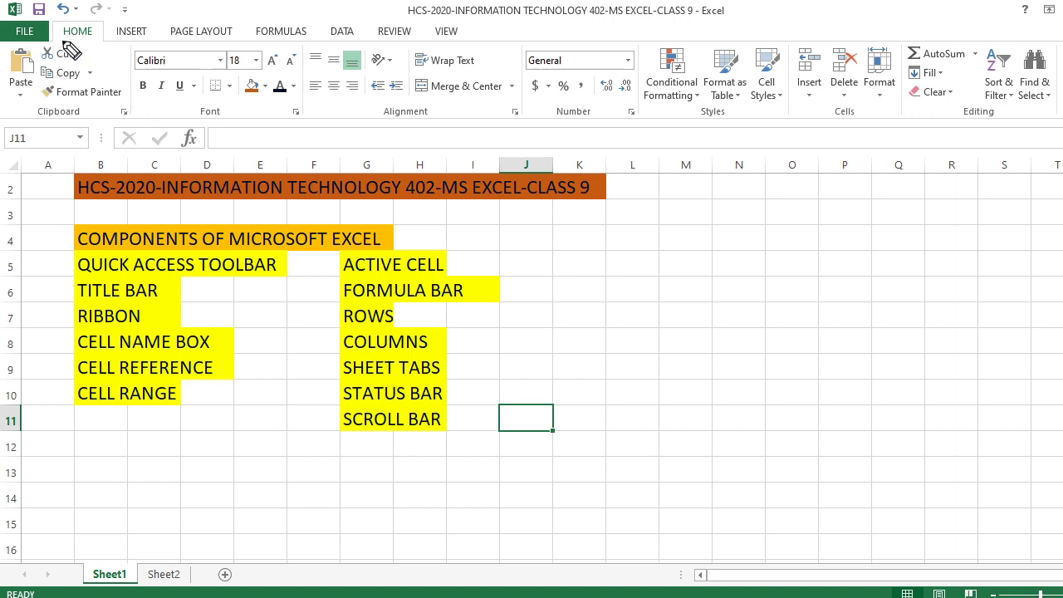
- Outline the Home ribbon's features with an annotation, then erase it
{"action": "mouse_move", "coordinate": [52, 42]}
{"action": "left_mouse_down"}
{"action": "mouse_move", "coordinate": [113, 47]}
{"action": "mouse_move", "coordinate": [83, 19]}
{"action": "mouse_move", "coordinate": [51, 41]}
{"action": "left_mouse_up"}
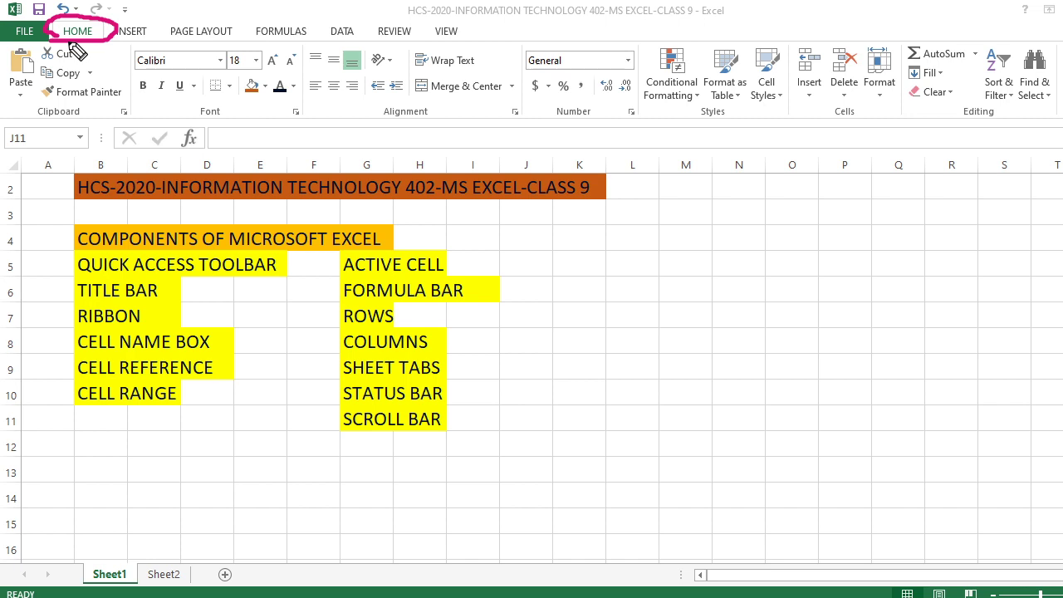
{"action": "mouse_move", "coordinate": [52, 41]}
{"action": "left_mouse_down"}
{"action": "mouse_move", "coordinate": [27, 49]}
{"action": "mouse_move", "coordinate": [5, 93]}
{"action": "mouse_move", "coordinate": [103, 118]}
{"action": "mouse_move", "coordinate": [1062, 123]}
{"action": "left_mouse_up"}
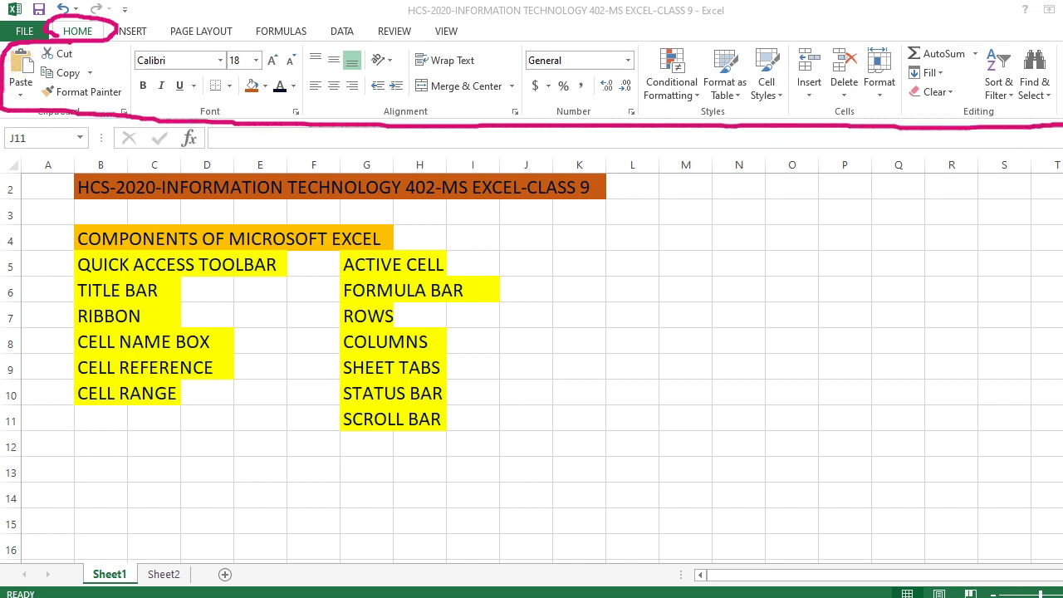
{"action": "left_click_drag", "start_coordinate": [1062, 38], "coordinate": [97, 43]}
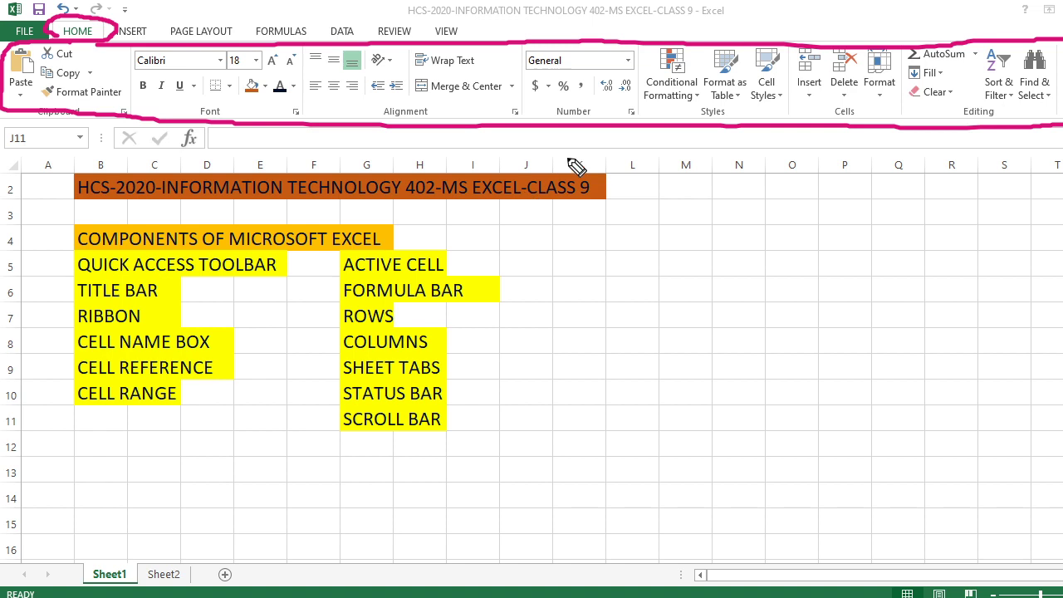
{"action": "key", "text": "e"}
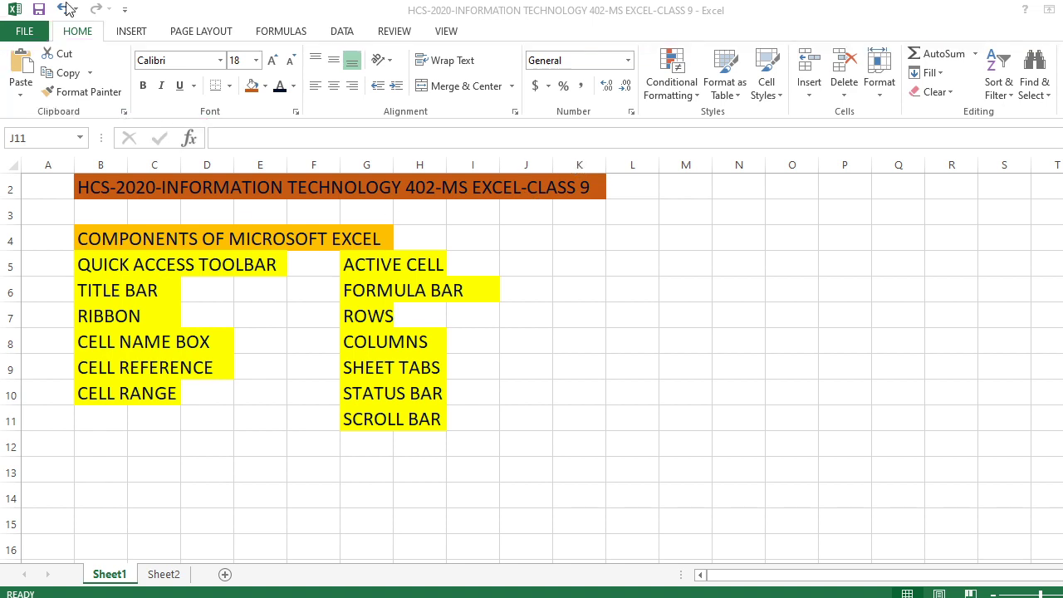
- Tour the ribbon tabs from Insert to View and back to Home once more
{"action": "left_click", "coordinate": [135, 31]}
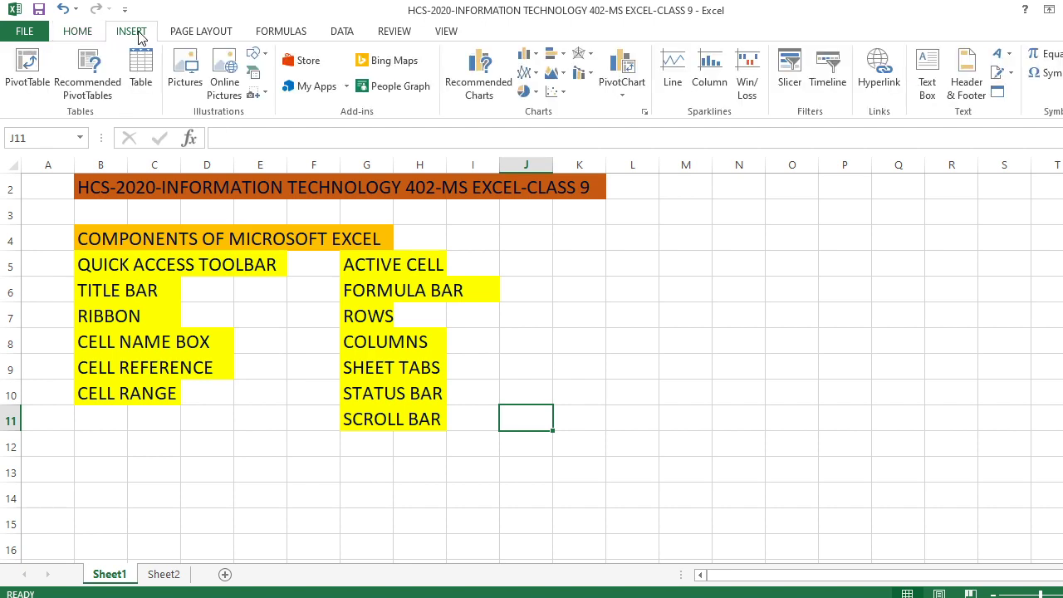
{"action": "left_click", "coordinate": [185, 35]}
{"action": "left_click", "coordinate": [293, 33]}
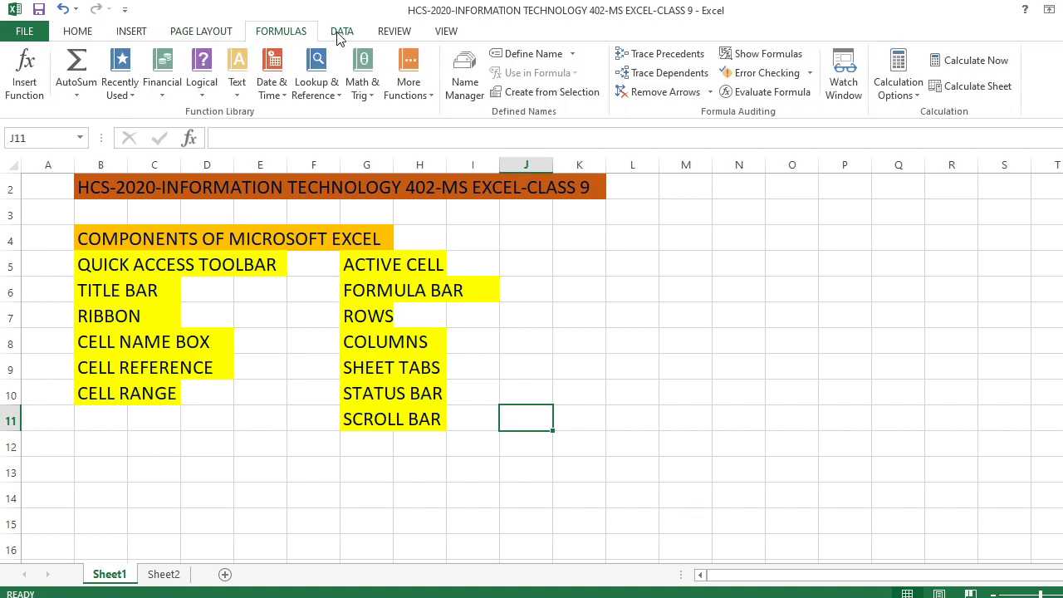
{"action": "left_click", "coordinate": [340, 35]}
{"action": "left_click", "coordinate": [388, 35]}
{"action": "left_click", "coordinate": [448, 35]}
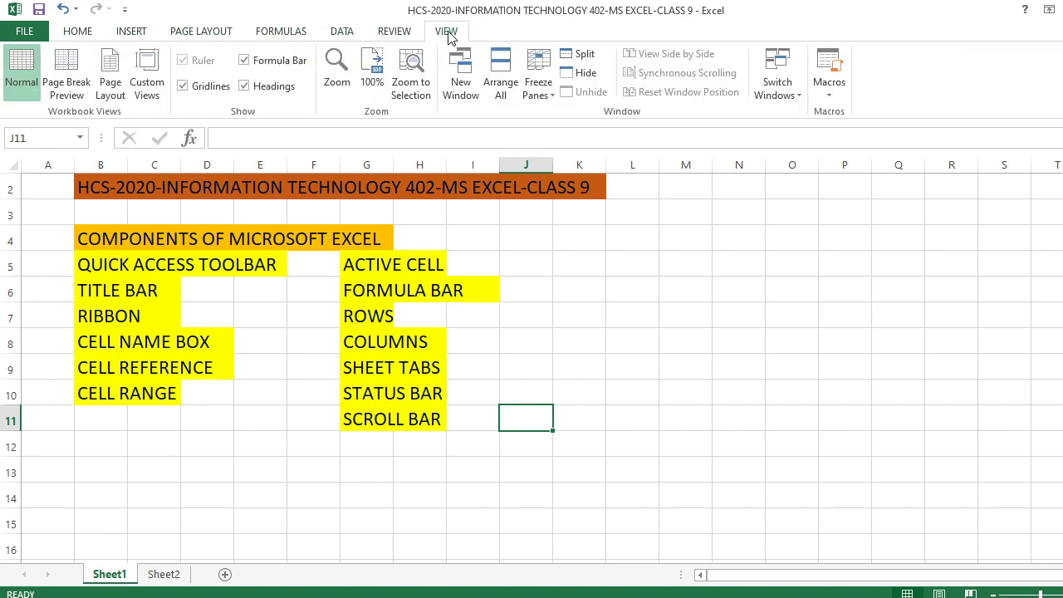
{"action": "left_click", "coordinate": [403, 37]}
{"action": "left_click", "coordinate": [341, 37]}
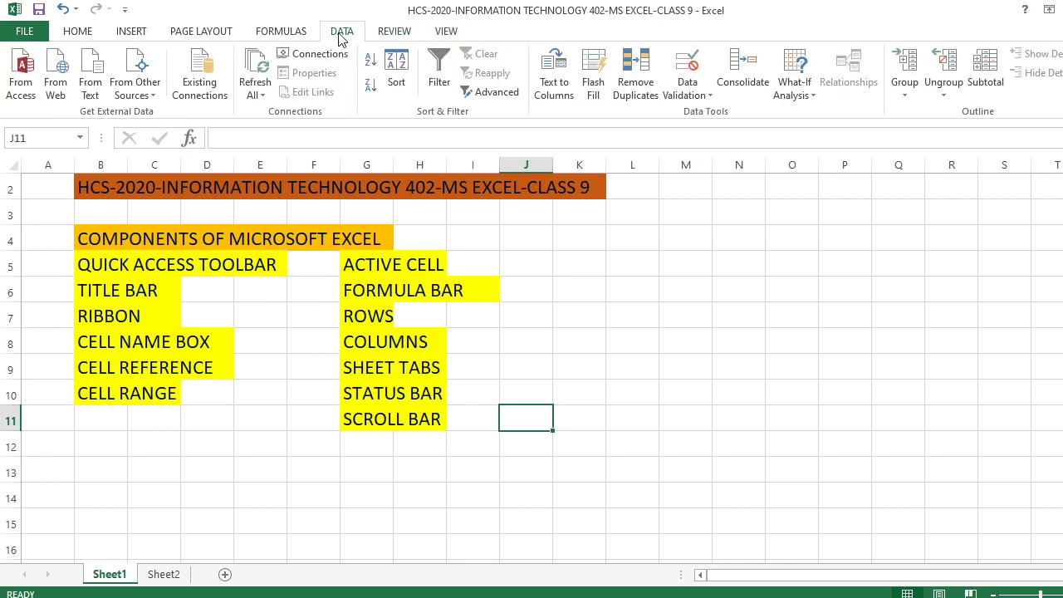
{"action": "left_click", "coordinate": [264, 35]}
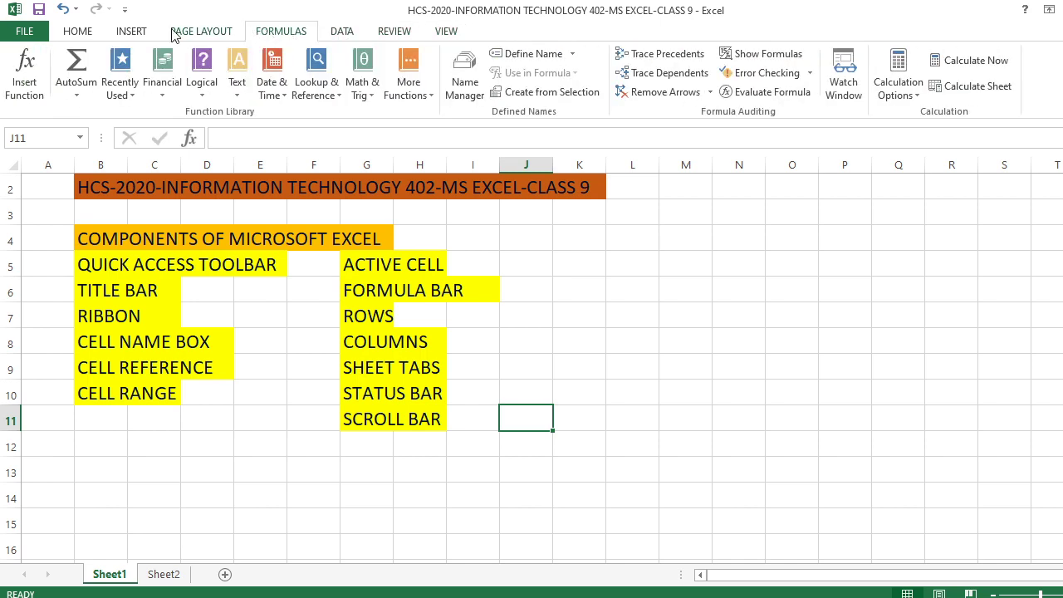
{"action": "left_click", "coordinate": [76, 33]}
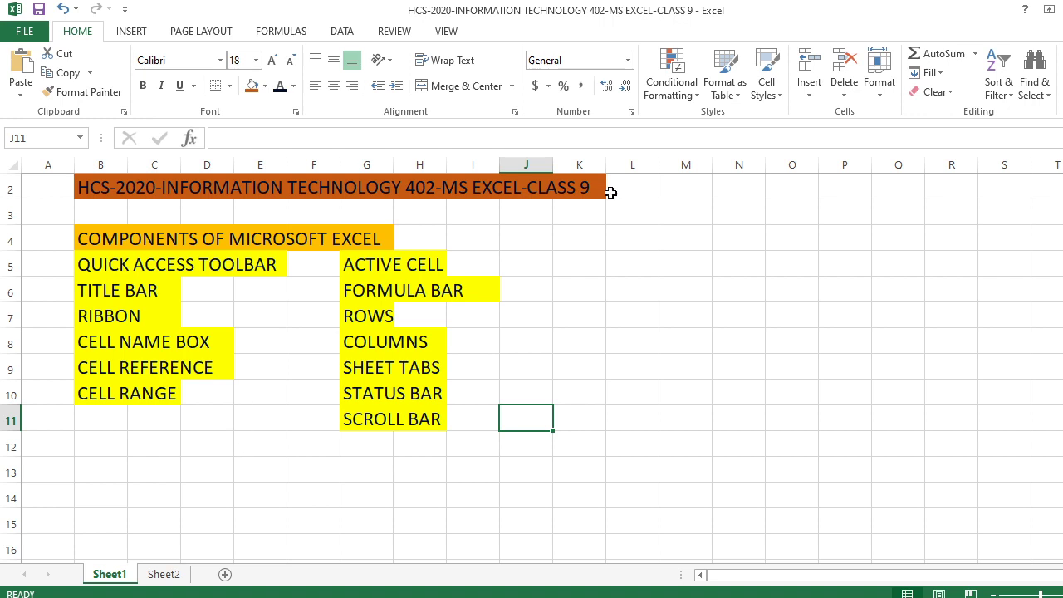
- Select M6, move to the empty Sheet2, and make M11 active
{"action": "left_click", "coordinate": [702, 282]}
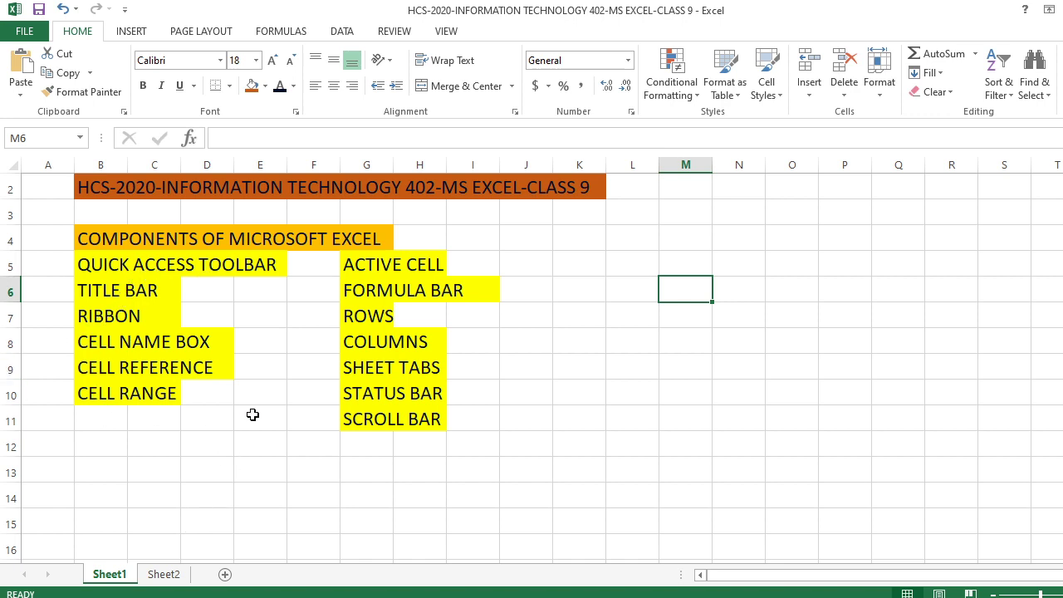
{"action": "left_click", "coordinate": [159, 576]}
{"action": "left_click", "coordinate": [679, 345]}
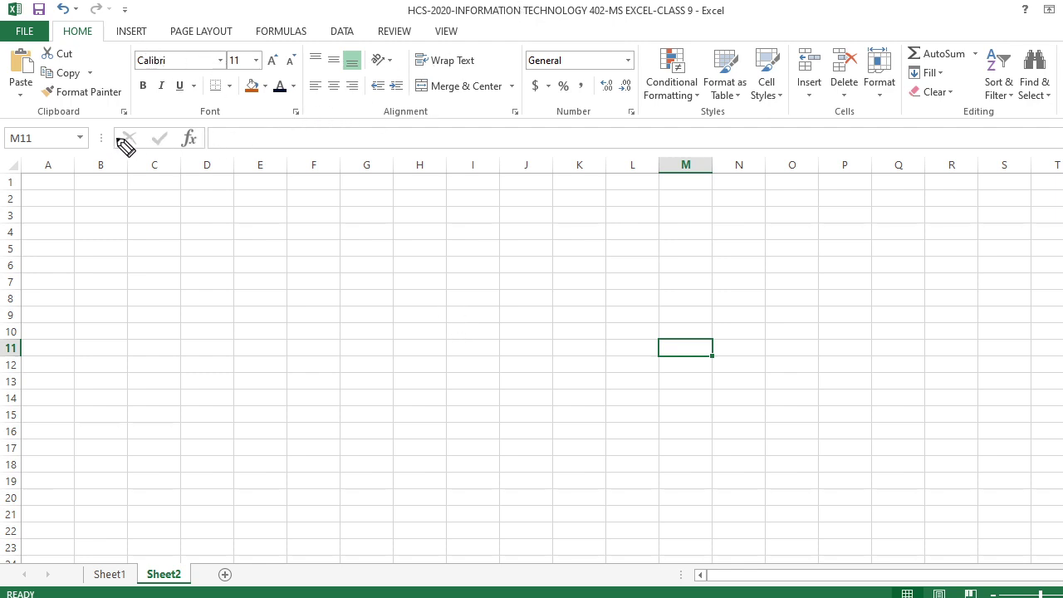
{"action": "mouse_move", "coordinate": [17, 159]}
{"action": "left_mouse_down"}
{"action": "mouse_move", "coordinate": [63, 153]}
{"action": "mouse_move", "coordinate": [29, 118]}
{"action": "mouse_move", "coordinate": [10, 158]}
{"action": "mouse_move", "coordinate": [30, 152]}
{"action": "left_mouse_up"}
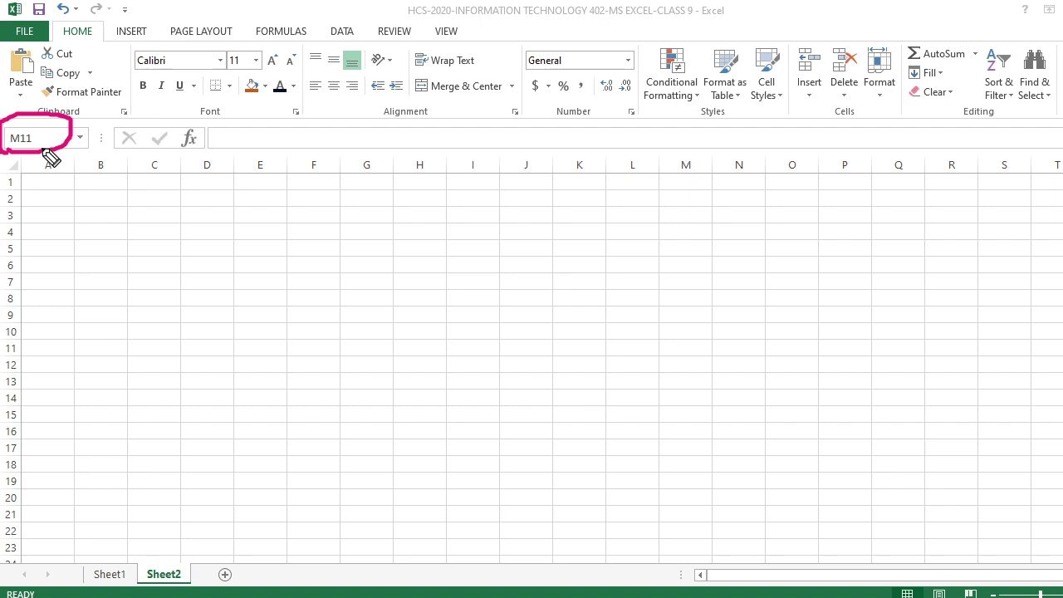
{"action": "key", "text": "ctrl+z"}
{"action": "key", "text": "Escape"}
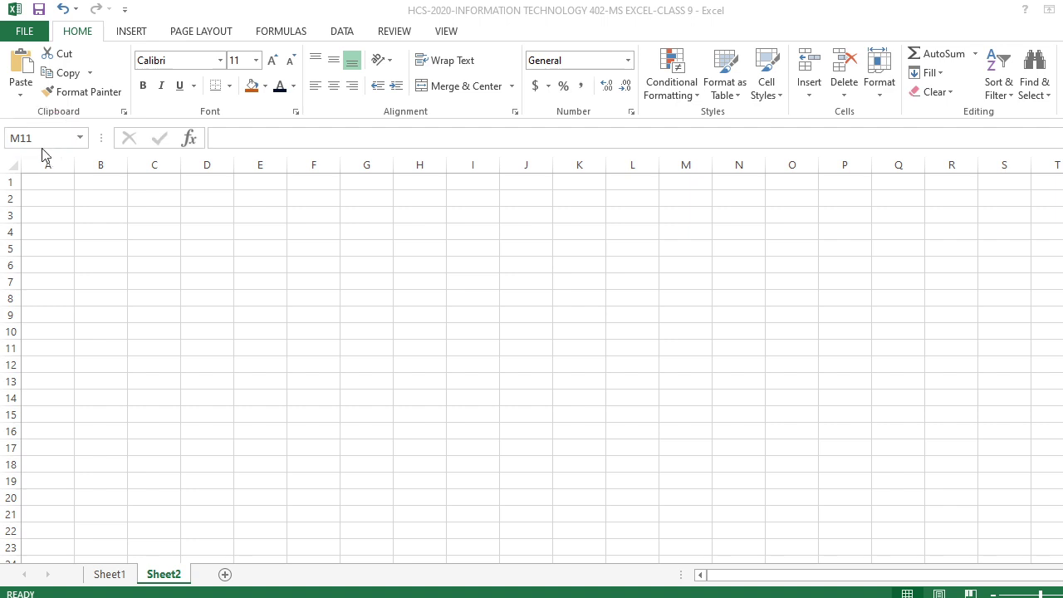
- Click through cells E5, C5, G5, I5, P5, R5 and R12 on Sheet2
{"action": "left_click", "coordinate": [247, 246]}
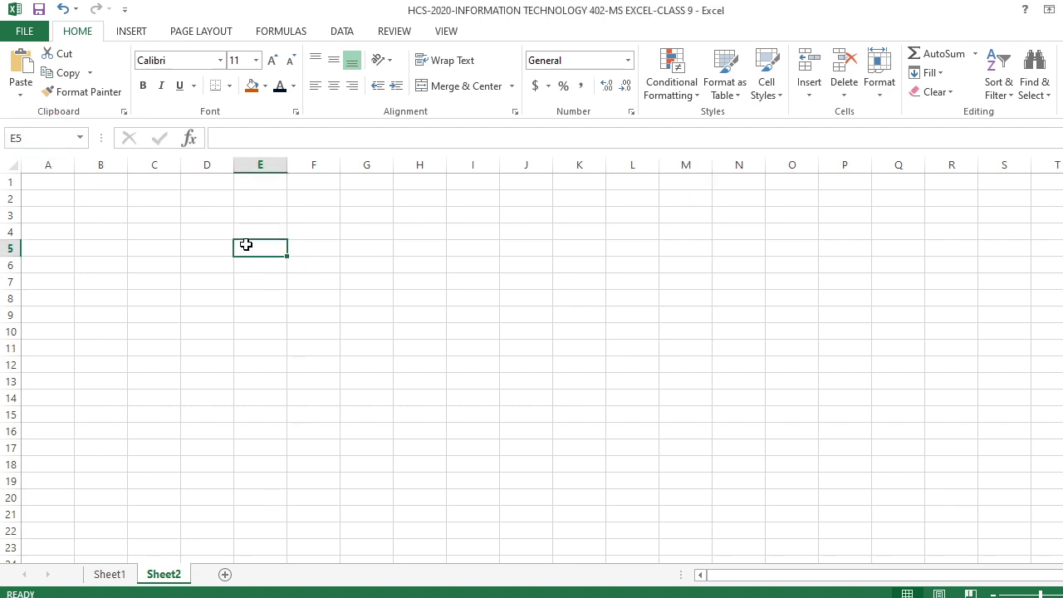
{"action": "left_click", "coordinate": [175, 247]}
{"action": "left_click", "coordinate": [254, 246]}
{"action": "left_click", "coordinate": [353, 246]}
{"action": "left_click", "coordinate": [472, 246]}
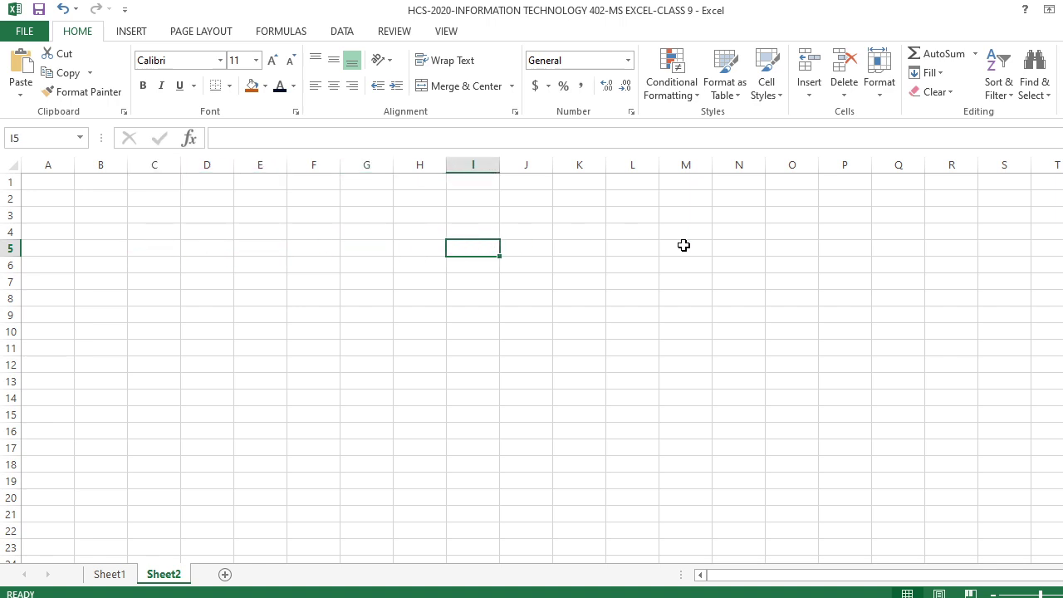
{"action": "left_click", "coordinate": [825, 249]}
{"action": "left_click", "coordinate": [952, 249]}
{"action": "left_click", "coordinate": [961, 365]}
- Select cells J13, F12, C9, C7, D6, C4, F3, E4 and F4 in turn
{"action": "left_click", "coordinate": [526, 381]}
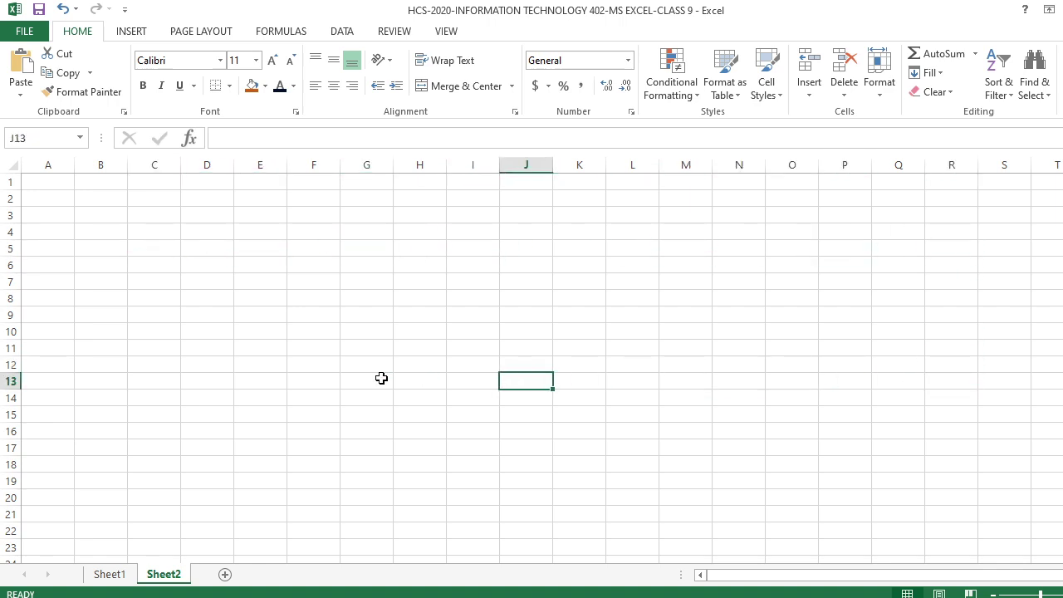
{"action": "left_click", "coordinate": [313, 364]}
{"action": "left_click", "coordinate": [155, 315]}
{"action": "left_click", "coordinate": [141, 281]}
{"action": "left_click", "coordinate": [202, 261]}
{"action": "left_click", "coordinate": [169, 228]}
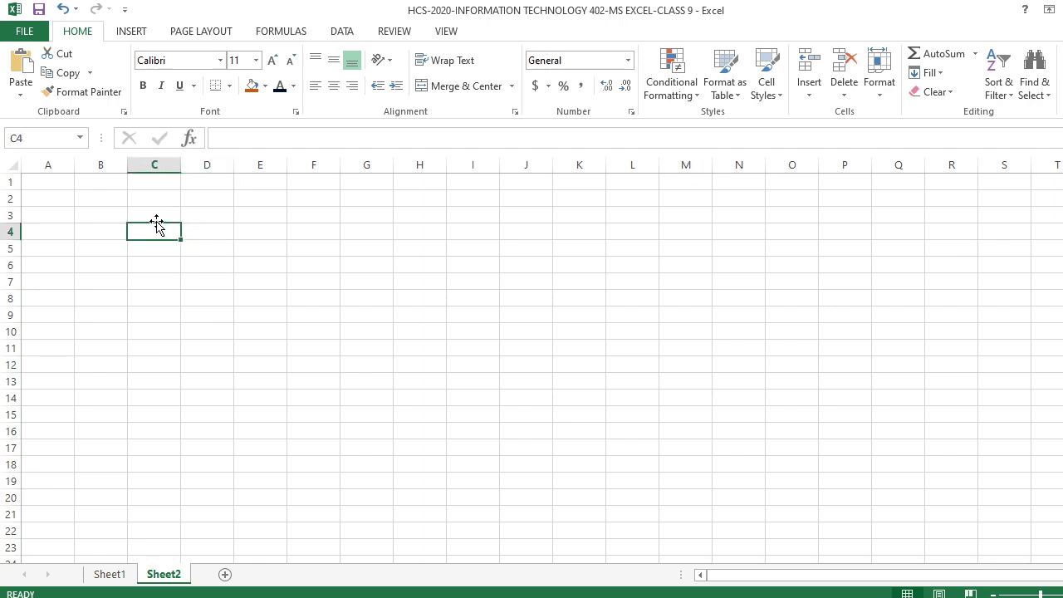
{"action": "left_click", "coordinate": [287, 219]}
{"action": "left_click", "coordinate": [260, 236]}
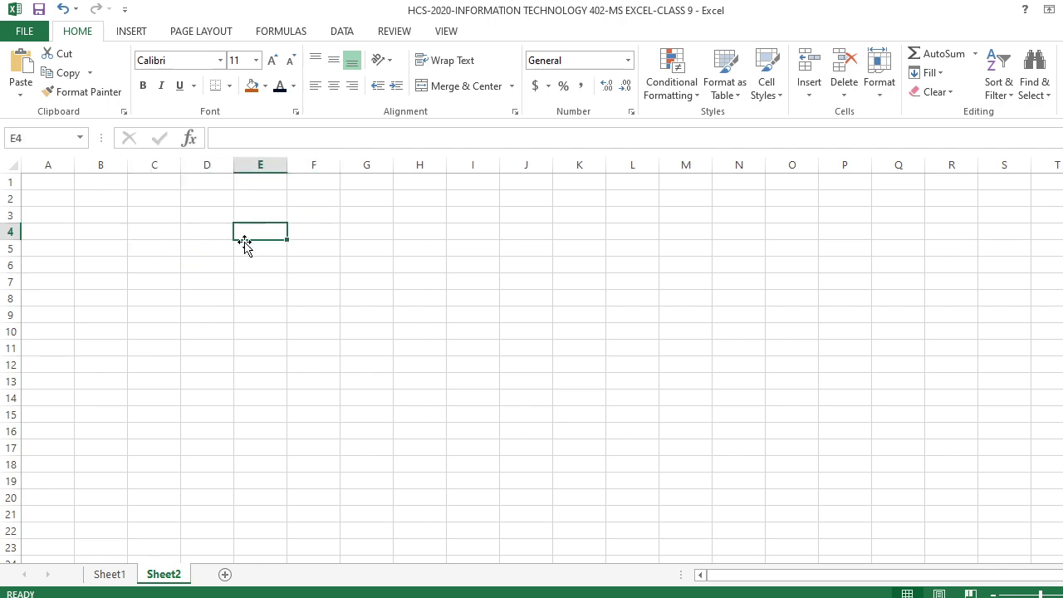
{"action": "left_click", "coordinate": [307, 236]}
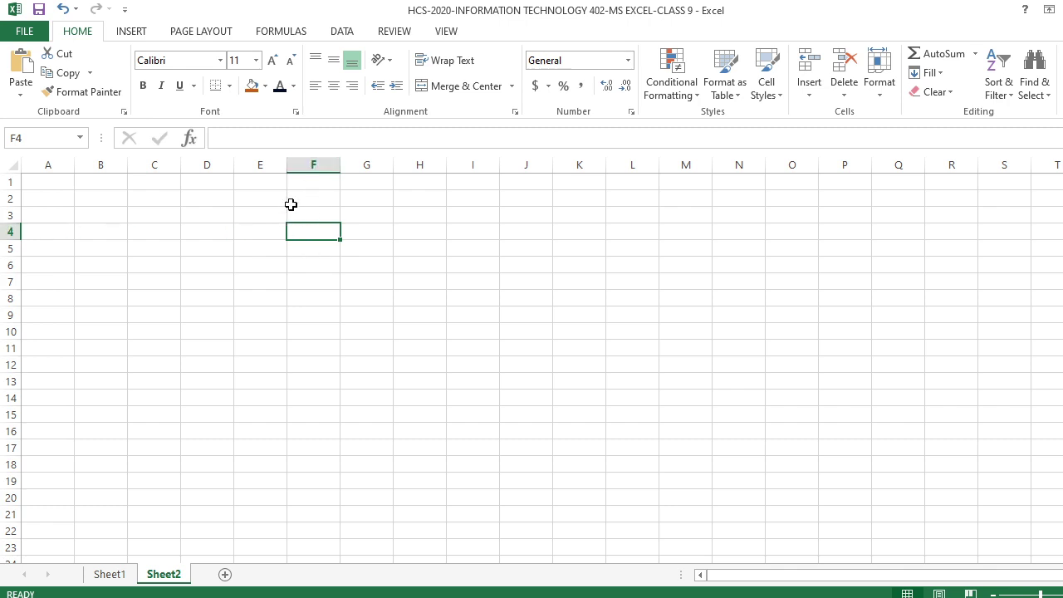
- Select the whole of column F and row 5, then cells B7, D9, C6, B4, E6 and I4
{"action": "left_click", "coordinate": [310, 167]}
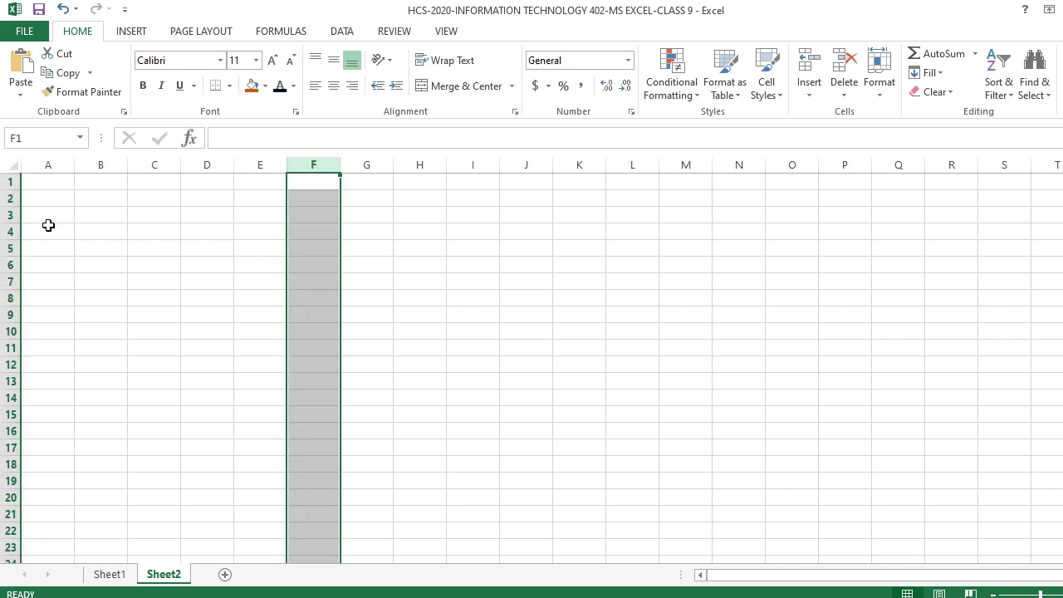
{"action": "left_click", "coordinate": [8, 248]}
{"action": "left_click", "coordinate": [101, 284]}
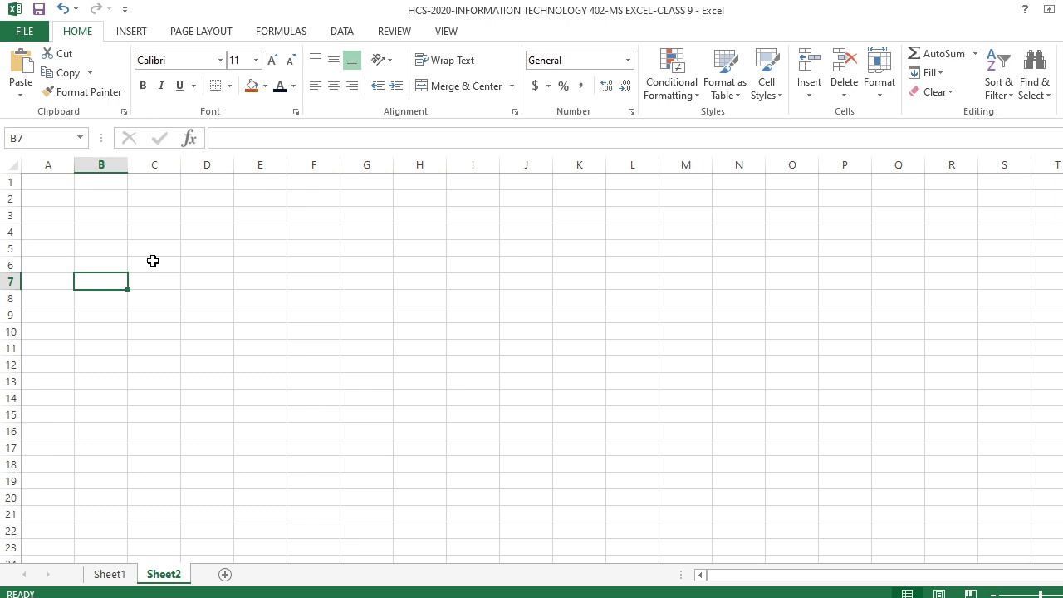
{"action": "left_click", "coordinate": [210, 315]}
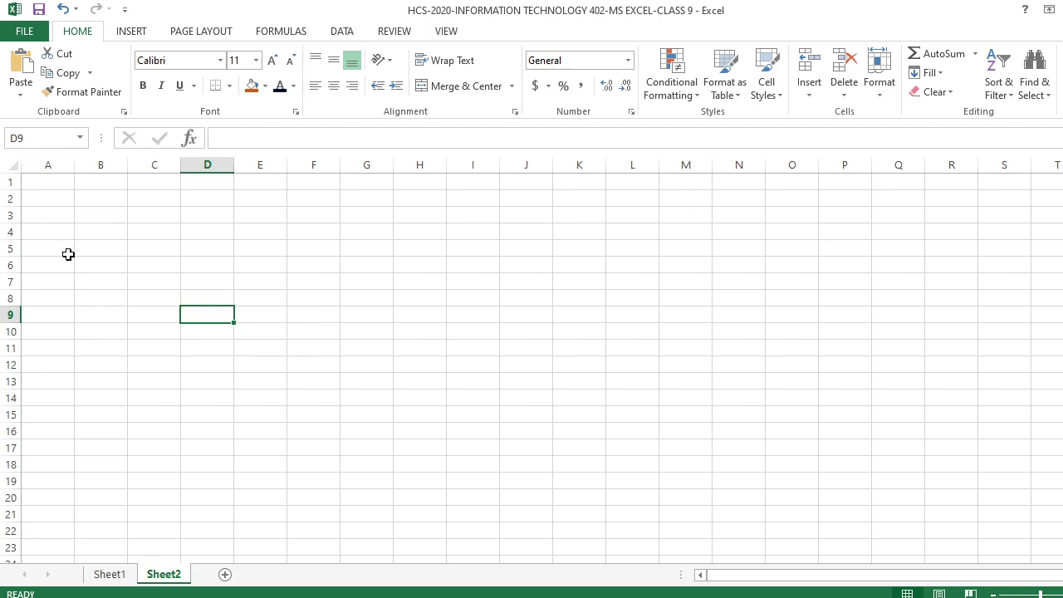
{"action": "left_click", "coordinate": [100, 280]}
{"action": "left_click", "coordinate": [167, 264]}
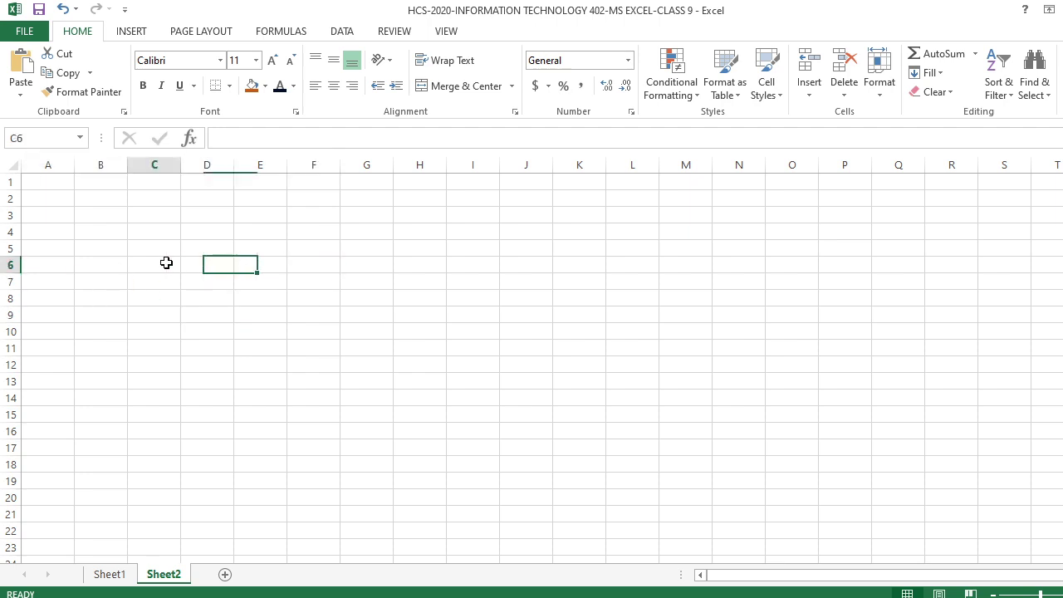
{"action": "left_click", "coordinate": [81, 228]}
{"action": "left_click", "coordinate": [247, 262]}
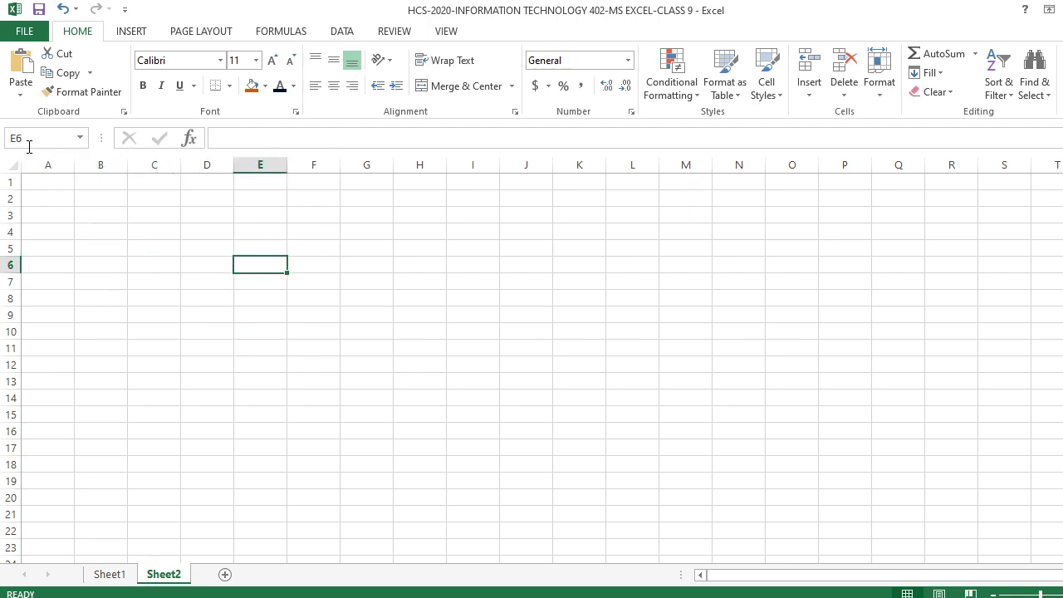
{"action": "left_click", "coordinate": [474, 229]}
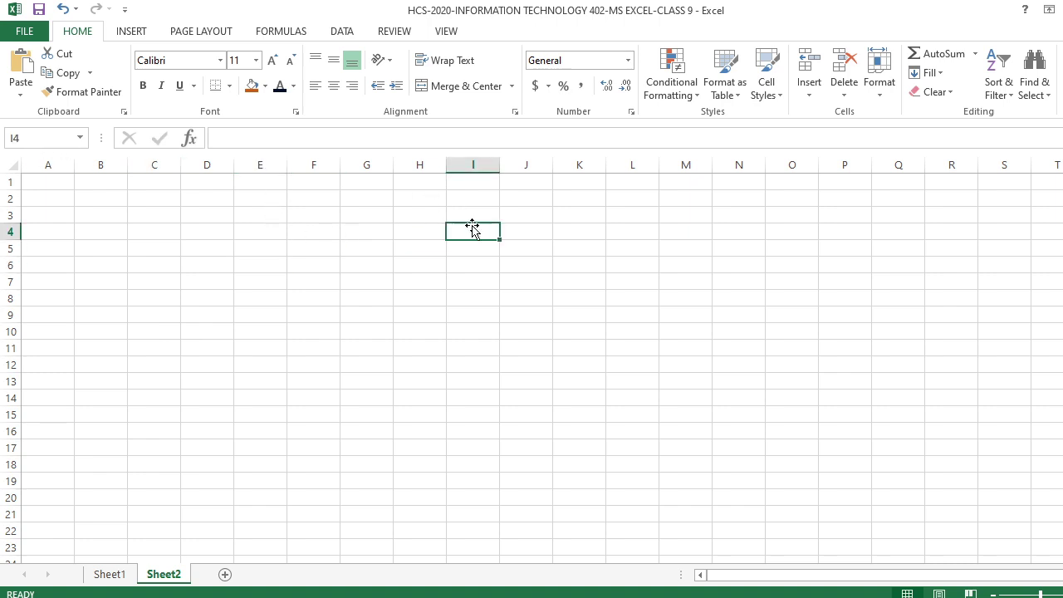
- Select A1, B1, B10 and G11, then jump to A1 via the Name Box
{"action": "left_click", "coordinate": [47, 183]}
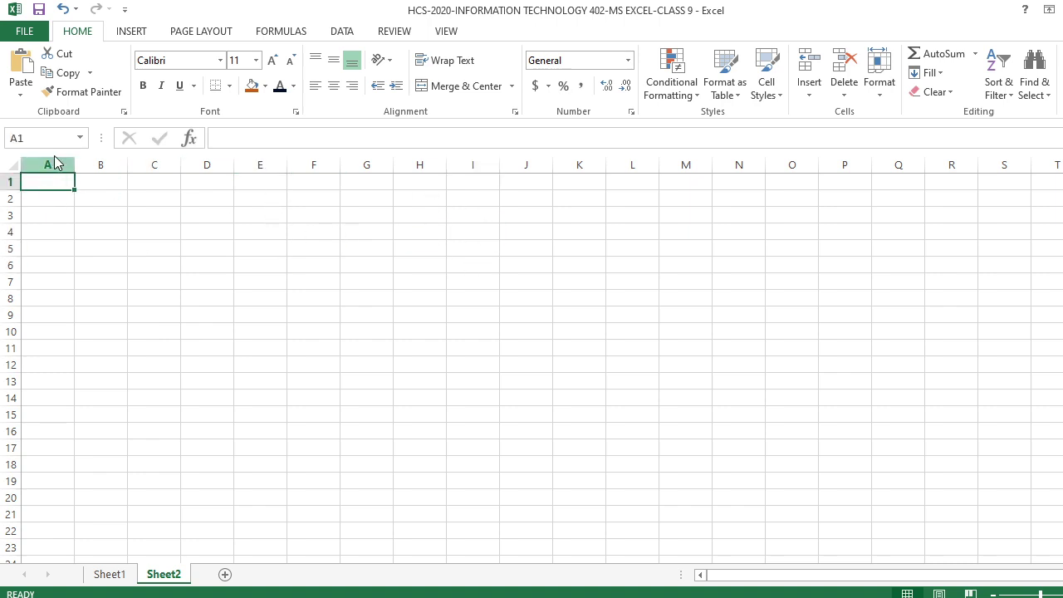
{"action": "left_click", "coordinate": [108, 183]}
{"action": "left_click", "coordinate": [114, 328]}
{"action": "left_click", "coordinate": [358, 347]}
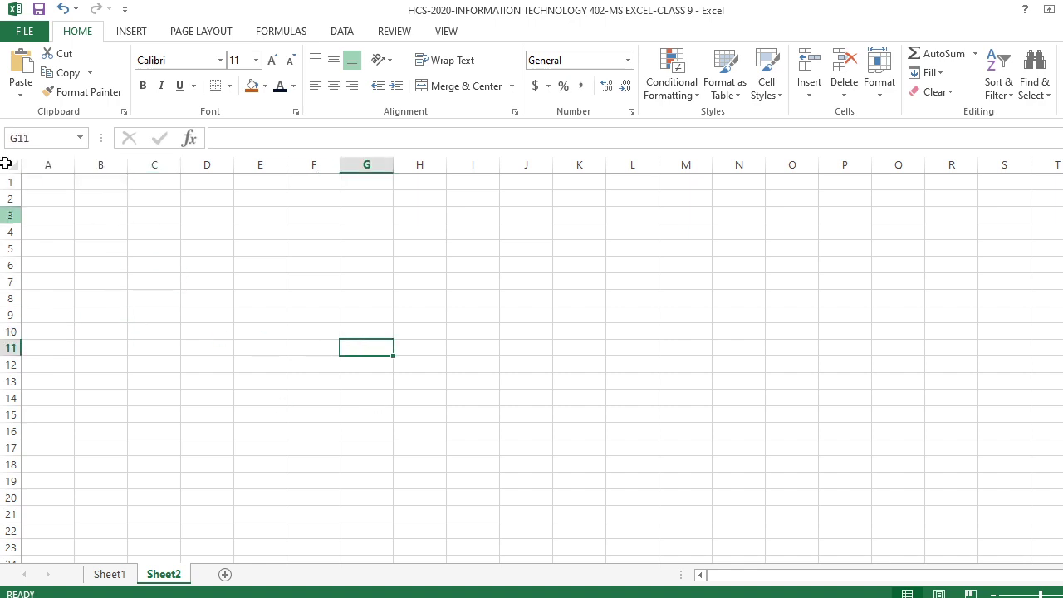
{"action": "left_click", "coordinate": [38, 137]}
{"action": "type", "text": "A1"}
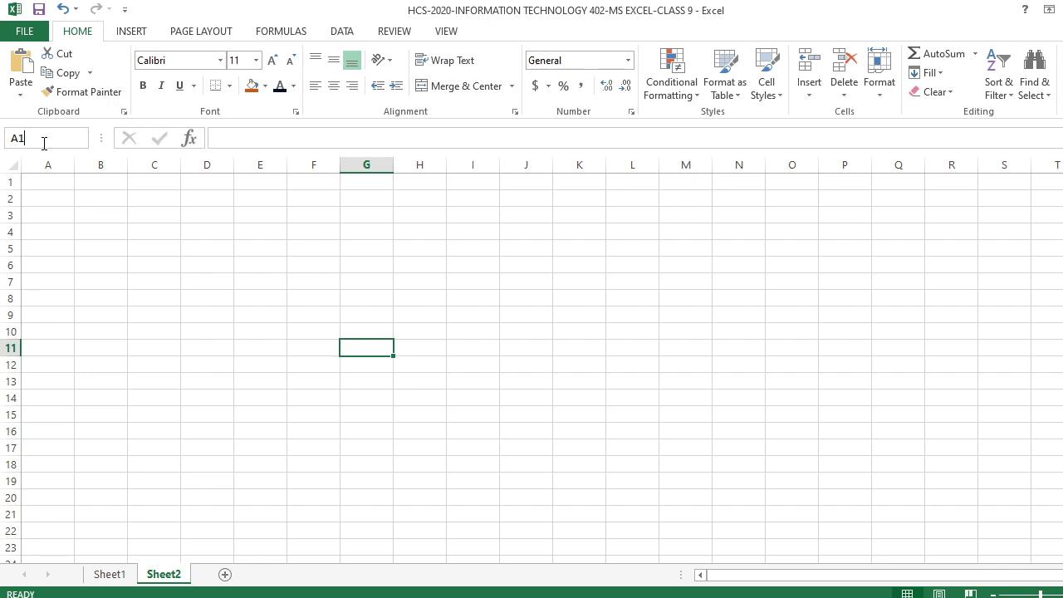
{"action": "key", "text": "Return"}
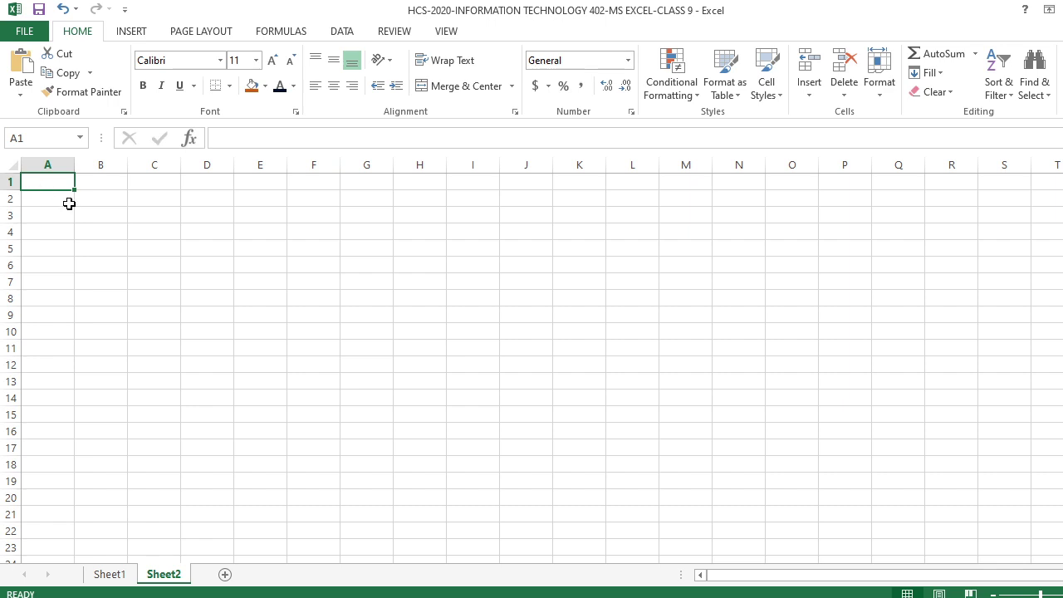
- Select D8, annotate across the formula bar, then erase the annotation
{"action": "left_click", "coordinate": [184, 301]}
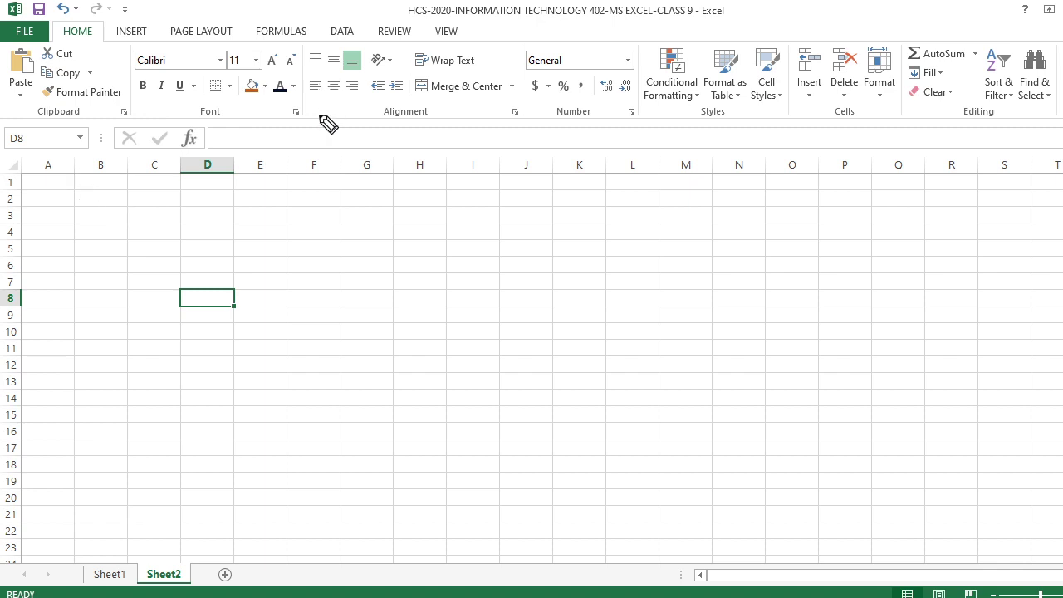
{"action": "left_click_drag", "start_coordinate": [216, 139], "coordinate": [714, 133]}
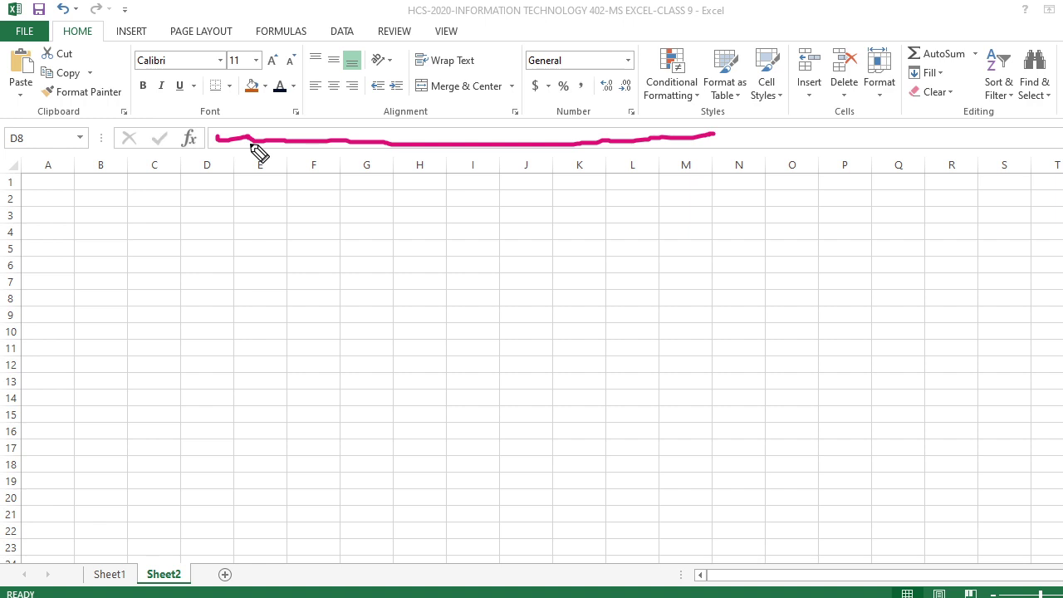
{"action": "key", "text": "e"}
{"action": "key", "text": "Escape"}
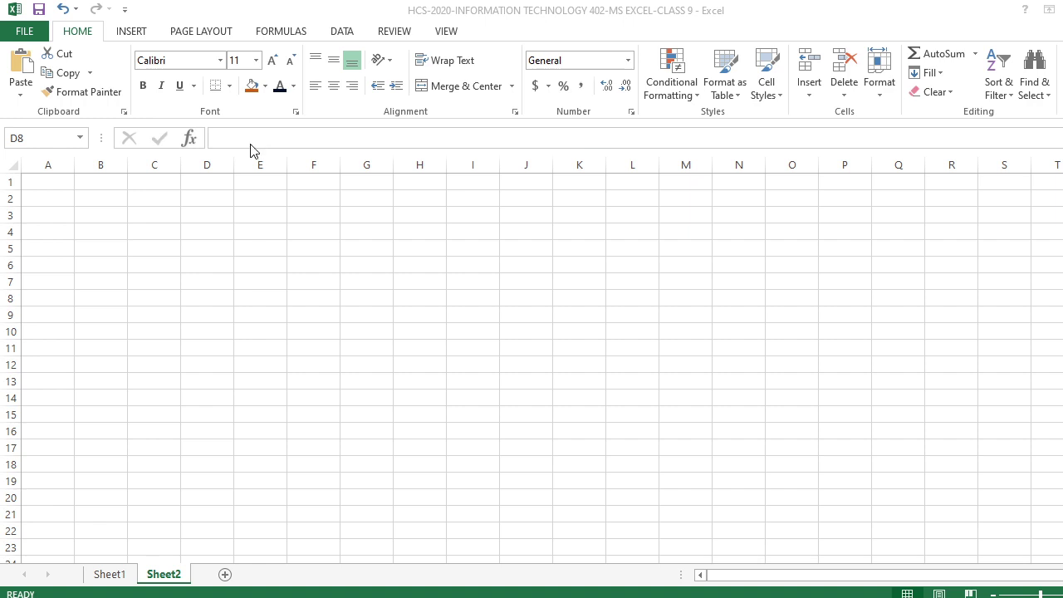
- Enter COMPUTER into B2 through the formula bar and reselect it
{"action": "left_click", "coordinate": [106, 196]}
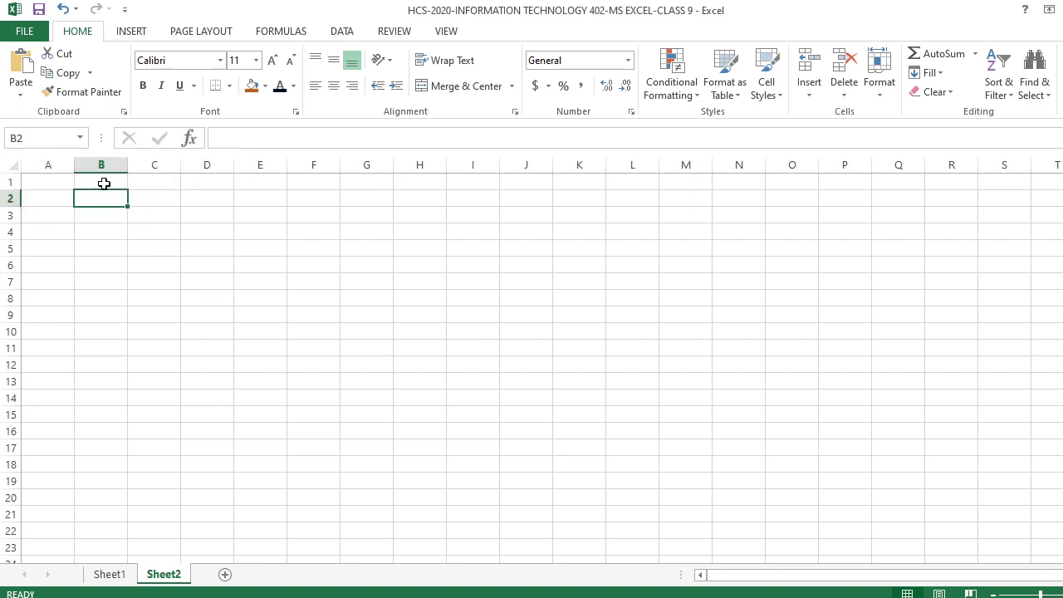
{"action": "left_click", "coordinate": [241, 145]}
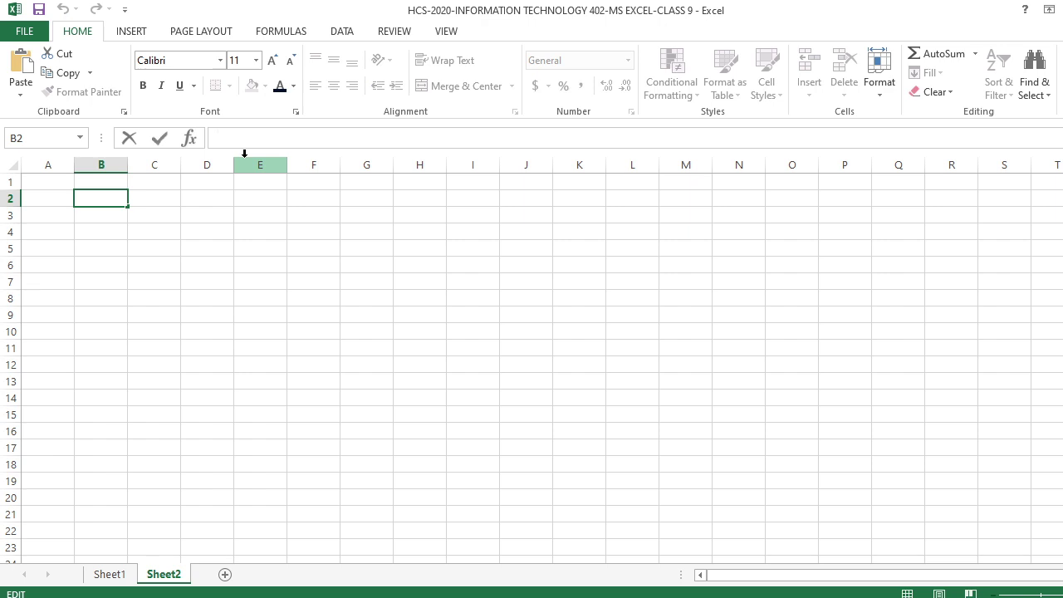
{"action": "type", "text": "COMPUTER"}
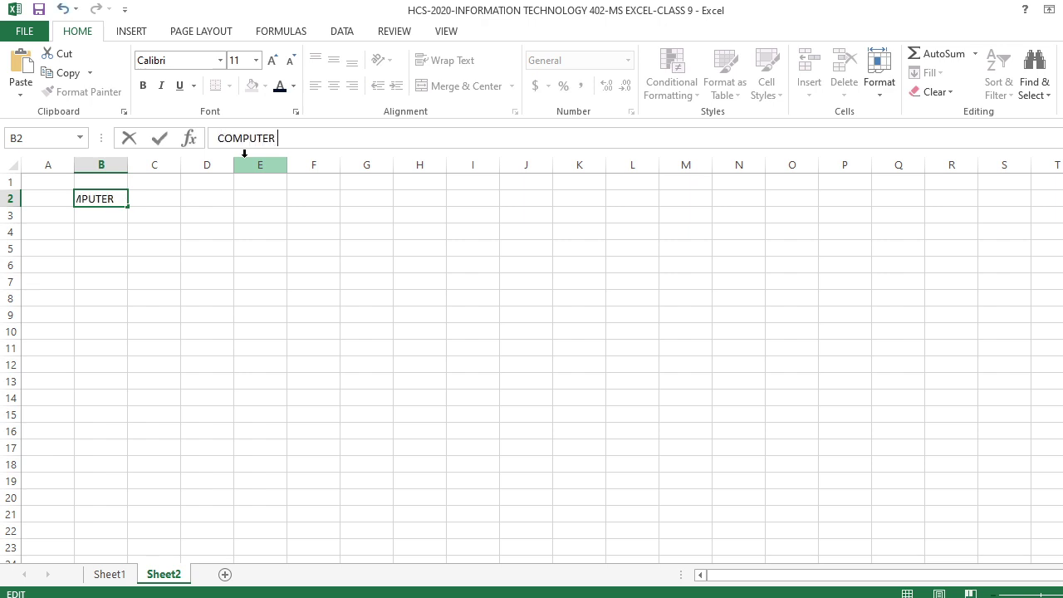
{"action": "key", "text": "Return"}
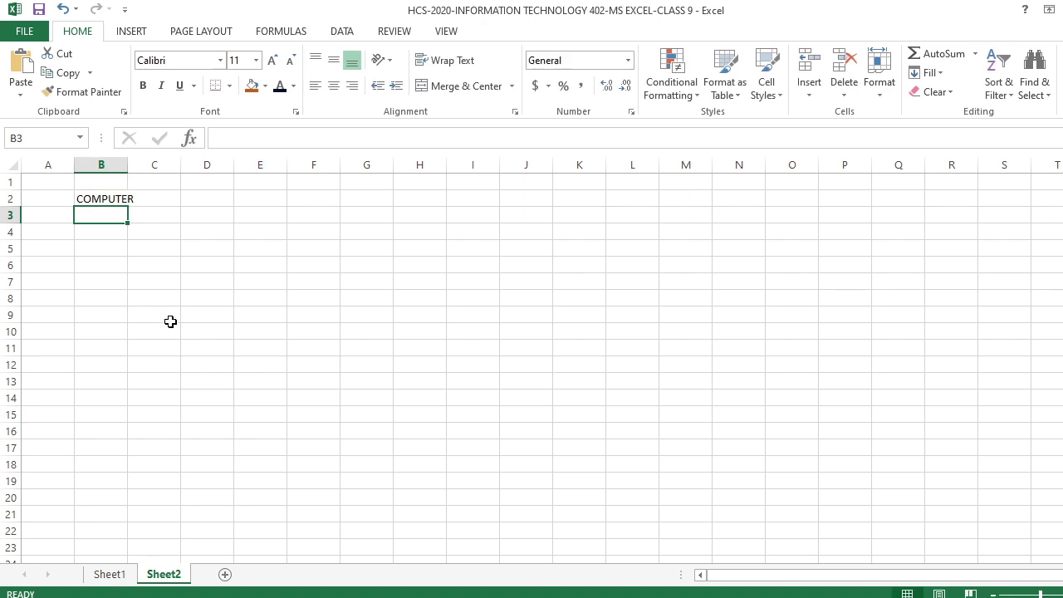
{"action": "left_click", "coordinate": [122, 200]}
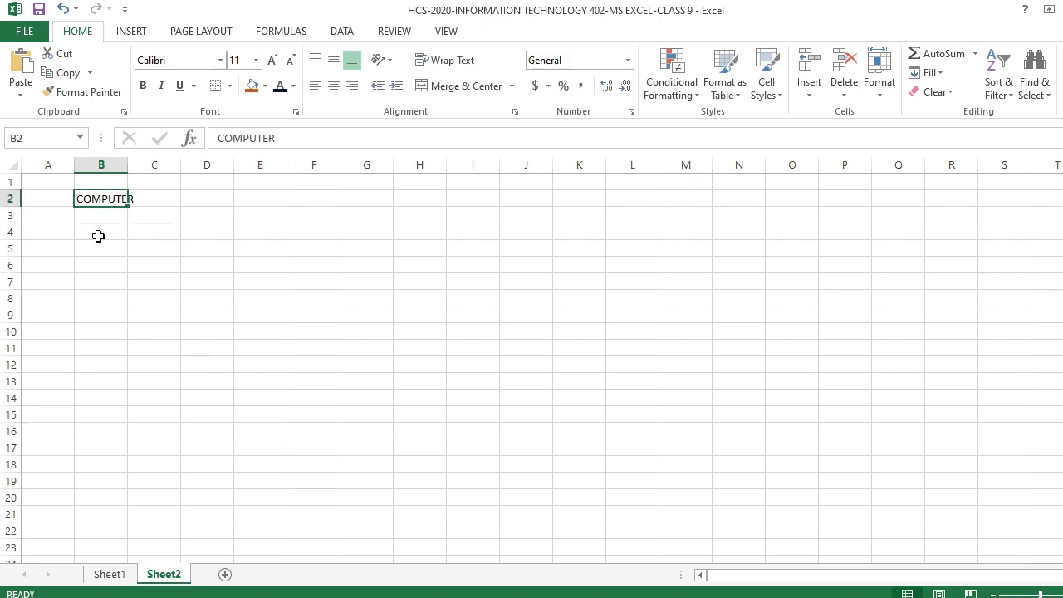
- Try editing B4 several ways without entering anything, then select B5 and D4
{"action": "left_click", "coordinate": [99, 236]}
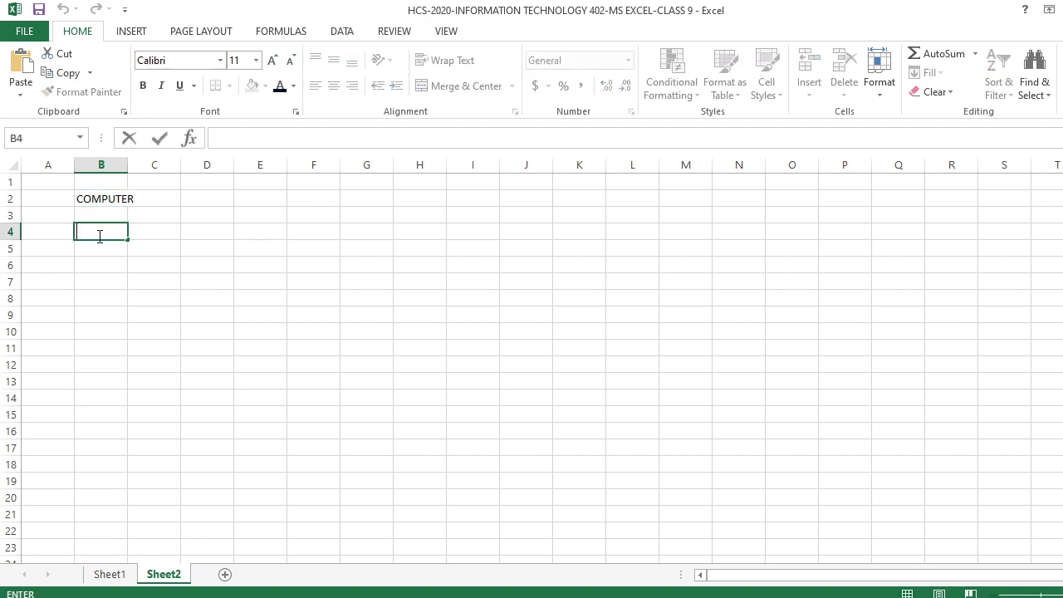
{"action": "left_click", "coordinate": [141, 259]}
{"action": "left_click", "coordinate": [108, 233]}
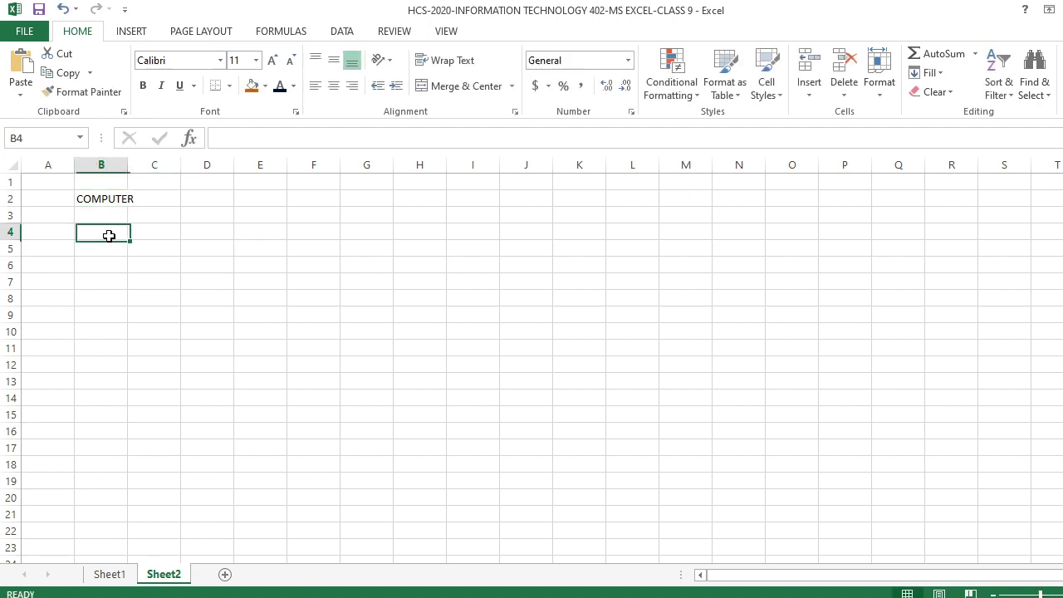
{"action": "left_click", "coordinate": [235, 139]}
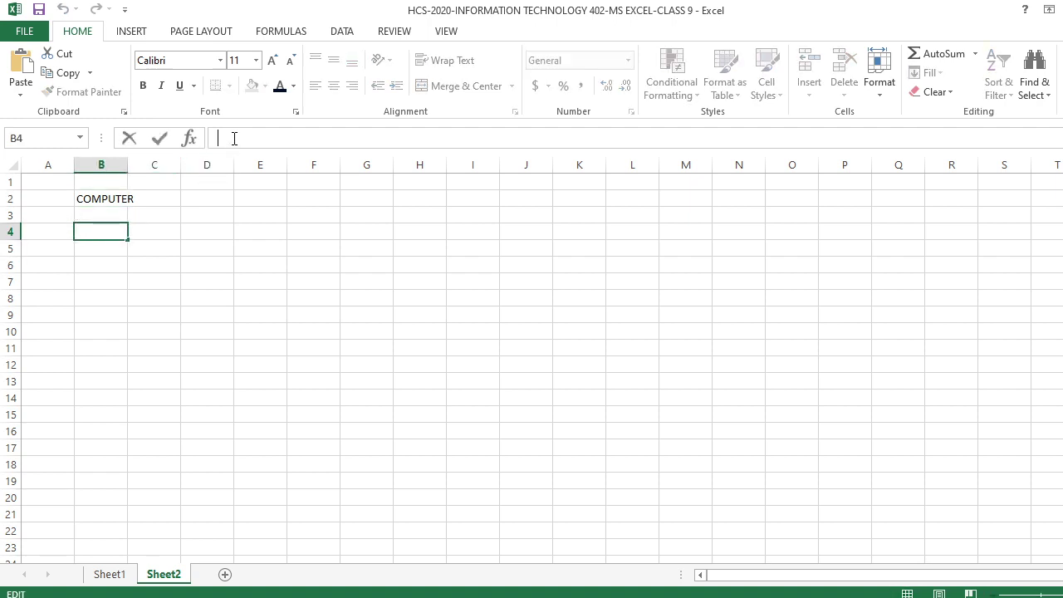
{"action": "left_click", "coordinate": [164, 383]}
{"action": "left_click", "coordinate": [117, 234]}
{"action": "double_click", "coordinate": [116, 234]}
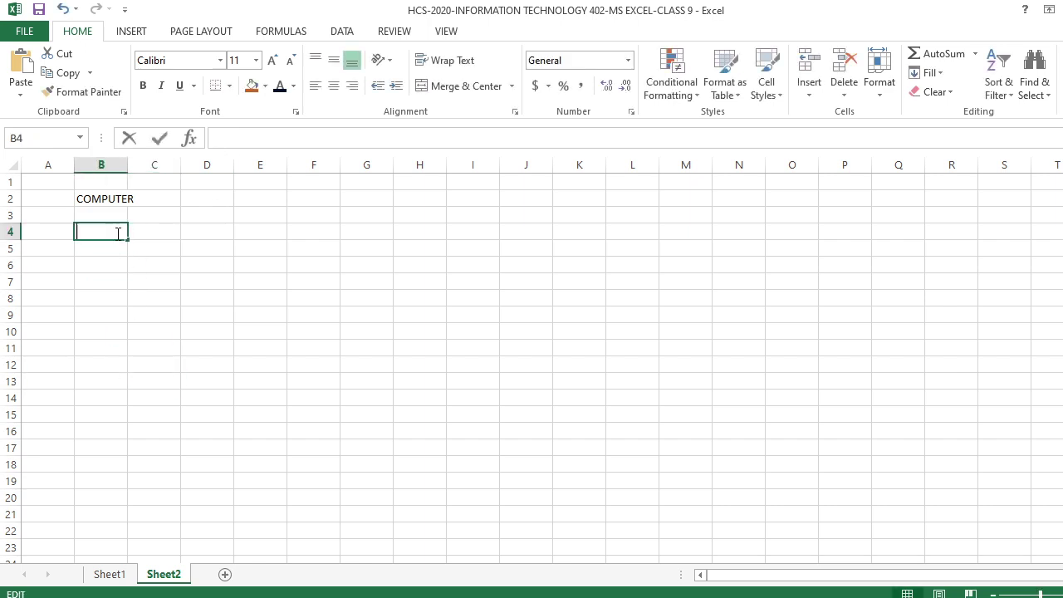
{"action": "left_click", "coordinate": [99, 283]}
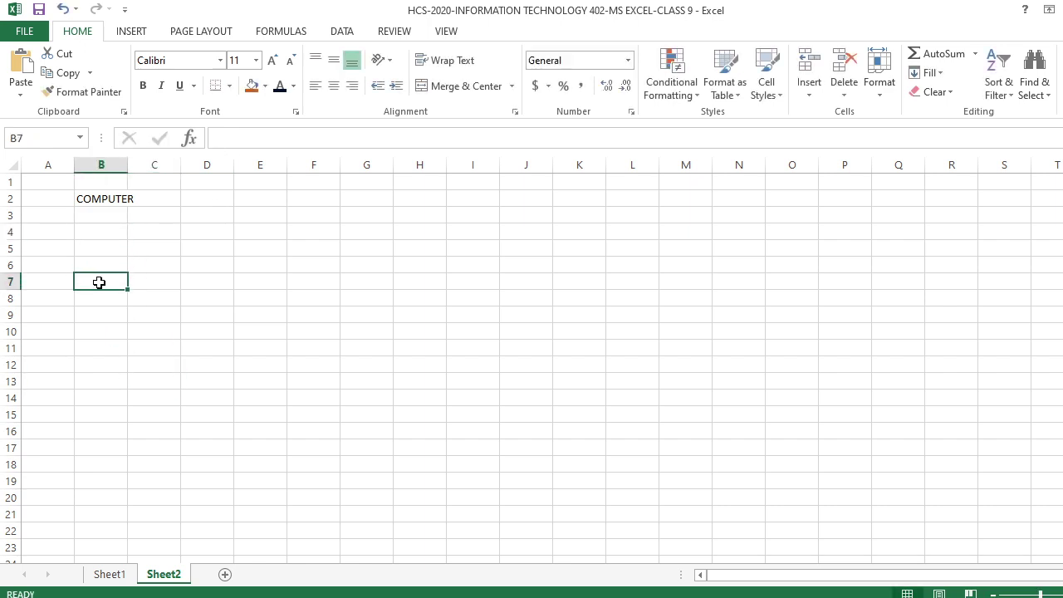
{"action": "left_click", "coordinate": [112, 242]}
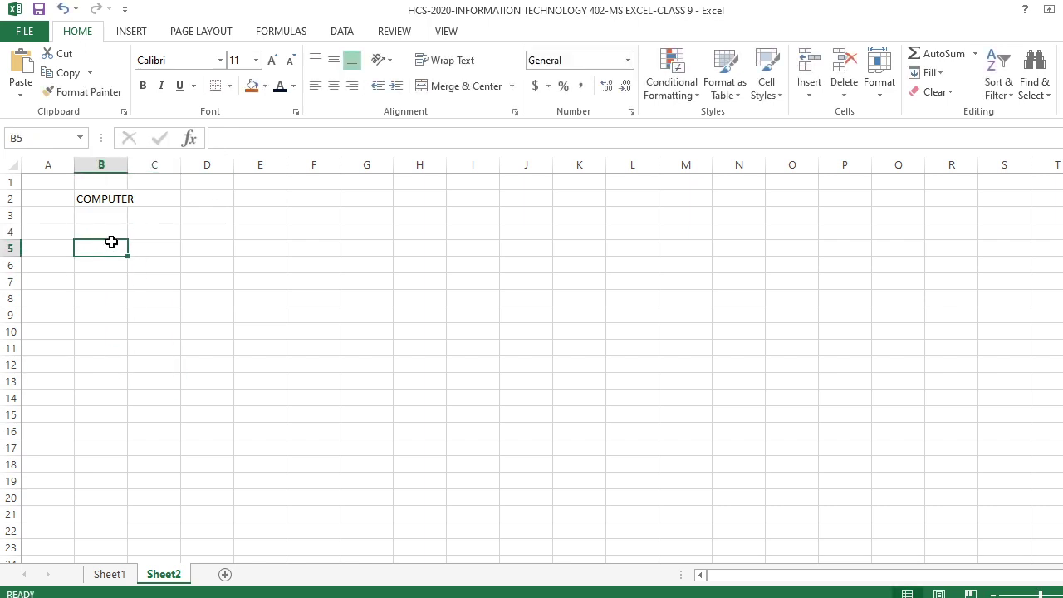
{"action": "left_click", "coordinate": [202, 236]}
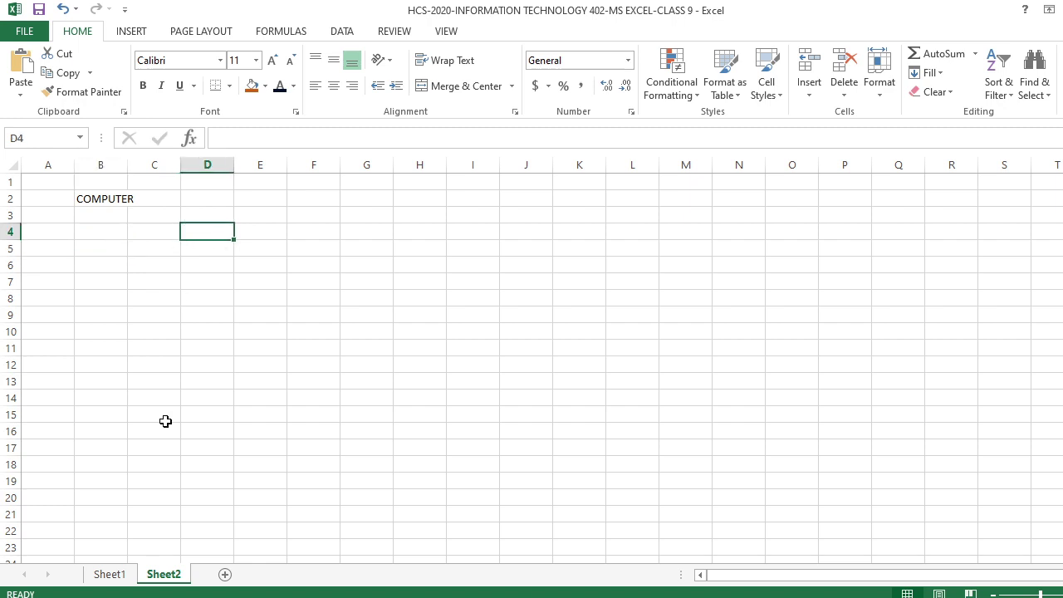
- Type AAAAA in D2, then AAAAAAAAA in D3 via the formula bar
{"action": "left_click", "coordinate": [202, 201]}
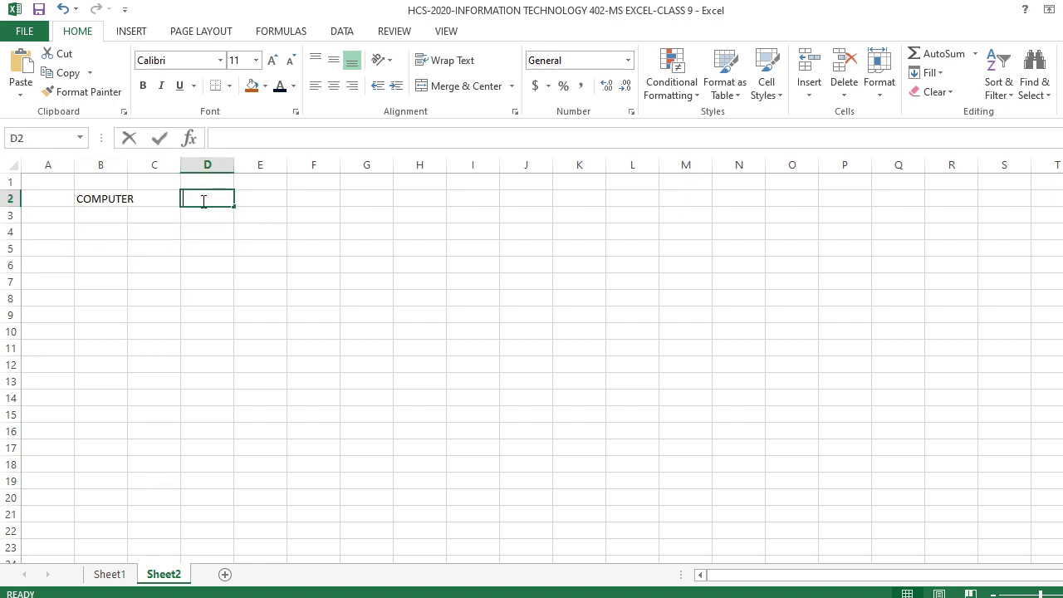
{"action": "type", "text": "AAAAA"}
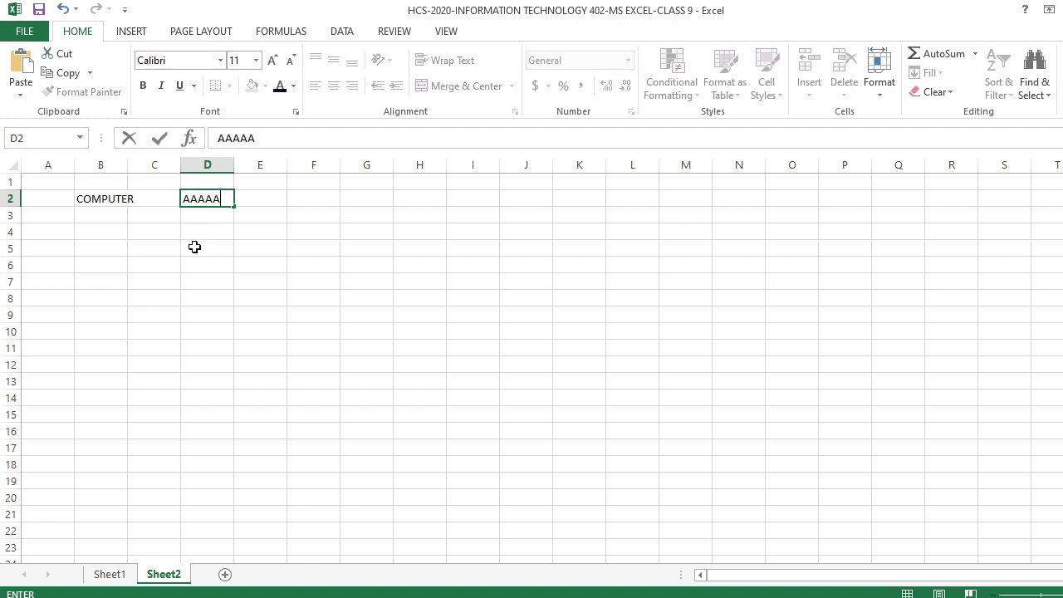
{"action": "key", "text": "Return"}
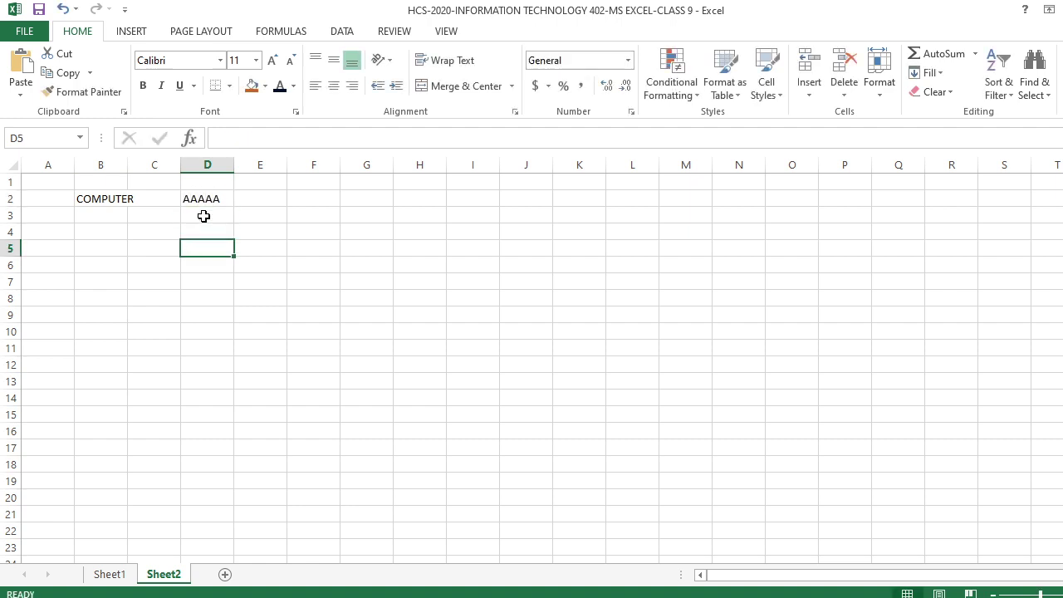
{"action": "left_click", "coordinate": [219, 136]}
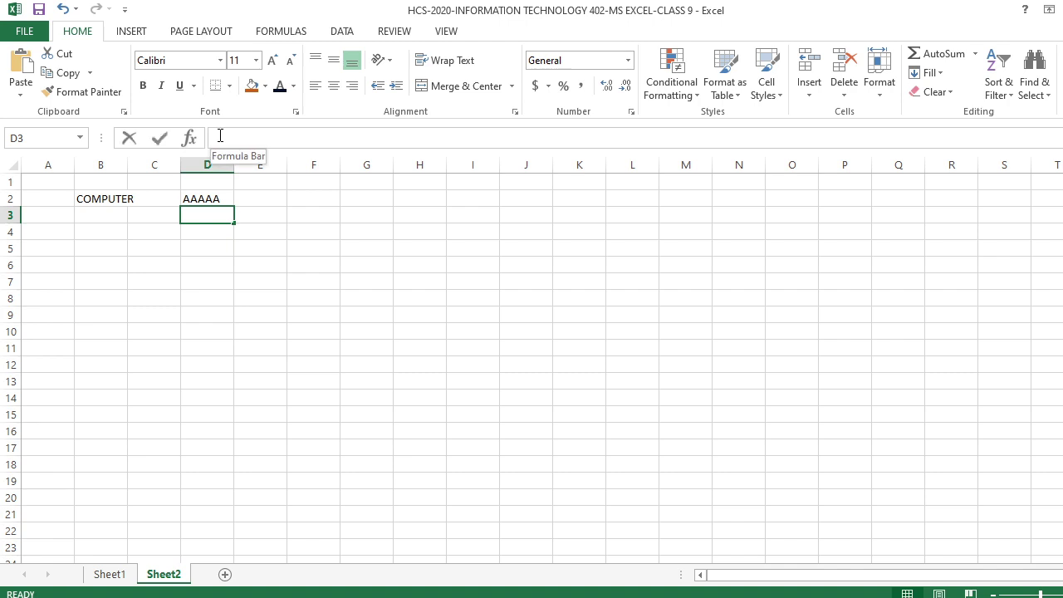
{"action": "type", "text": "AAA"}
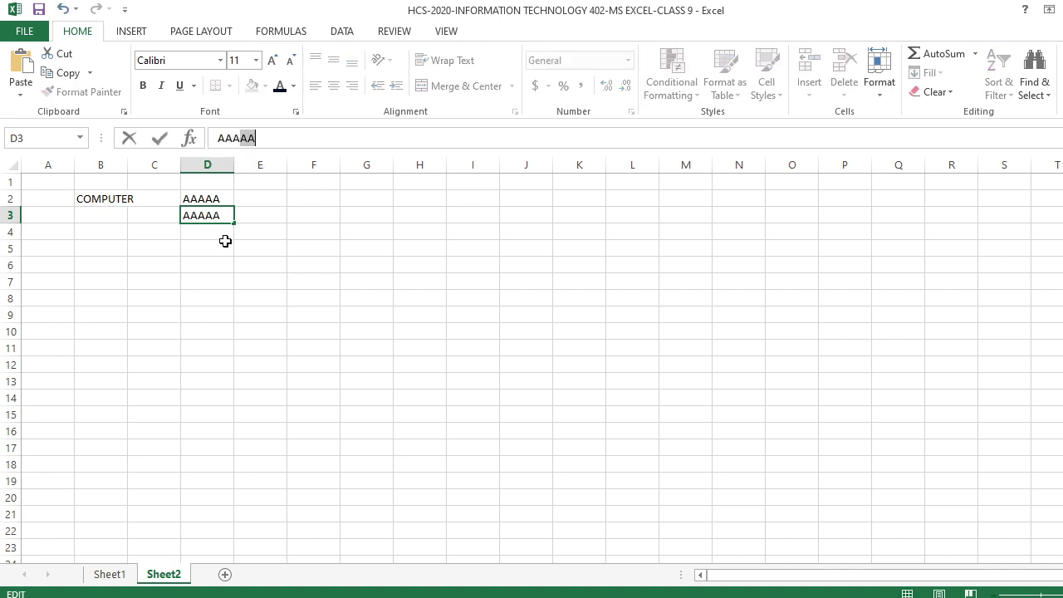
{"action": "type", "text": "AAAAAA"}
{"action": "left_click", "coordinate": [211, 263]}
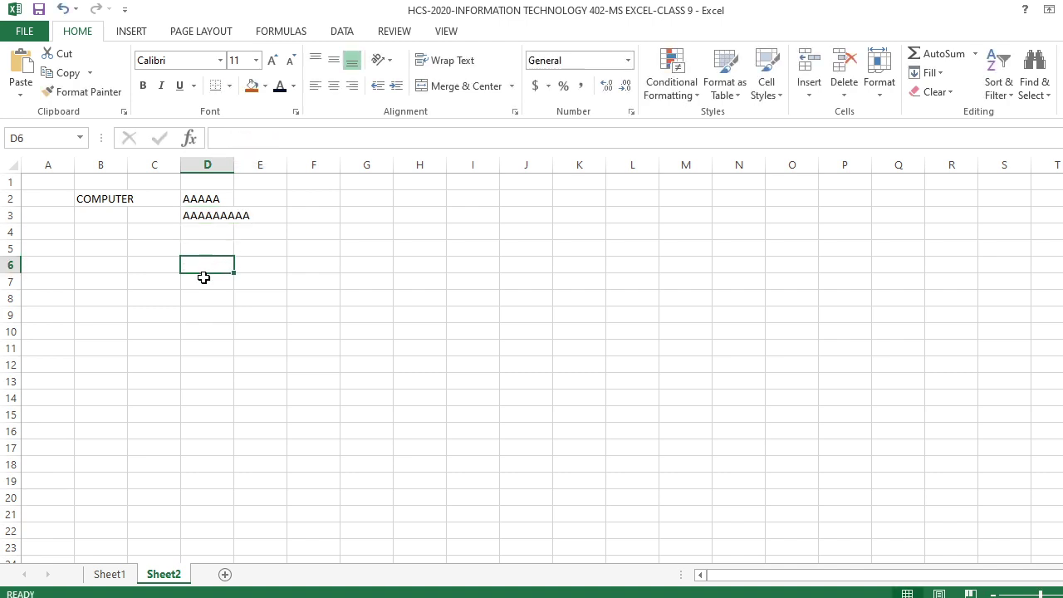
- Enter FGFGFGF in D4 by editing in place, then annotate and erase
{"action": "left_click", "coordinate": [206, 233]}
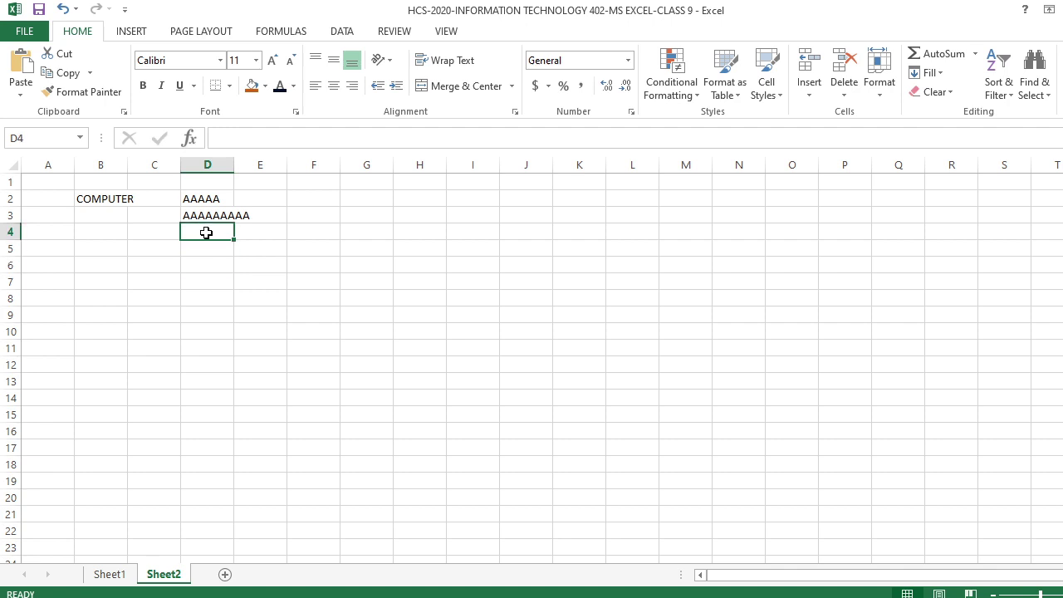
{"action": "double_click", "coordinate": [206, 233]}
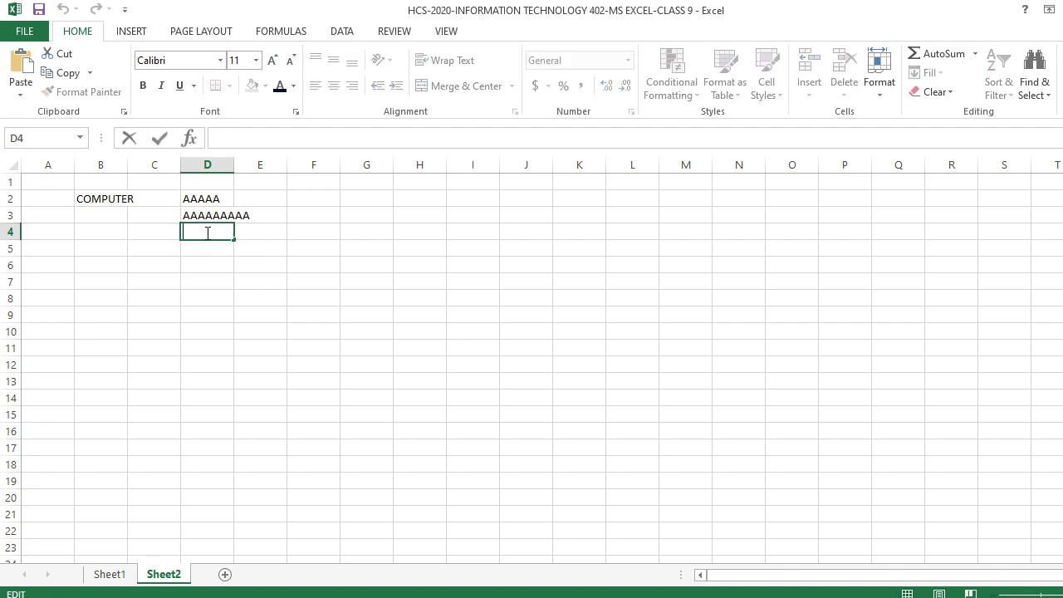
{"action": "type", "text": "FGFGFGF"}
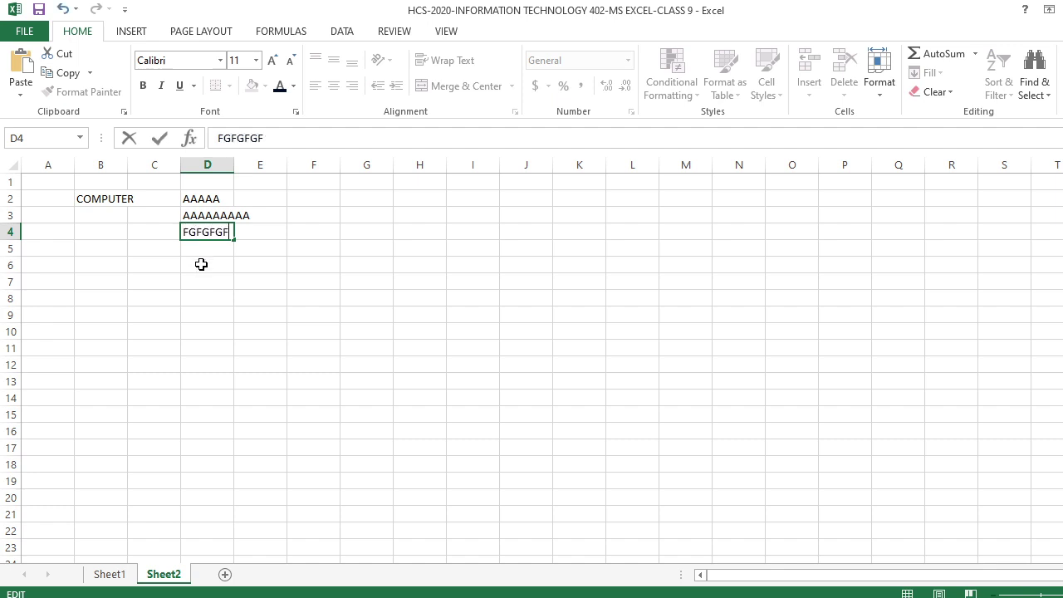
{"action": "left_click", "coordinate": [202, 282]}
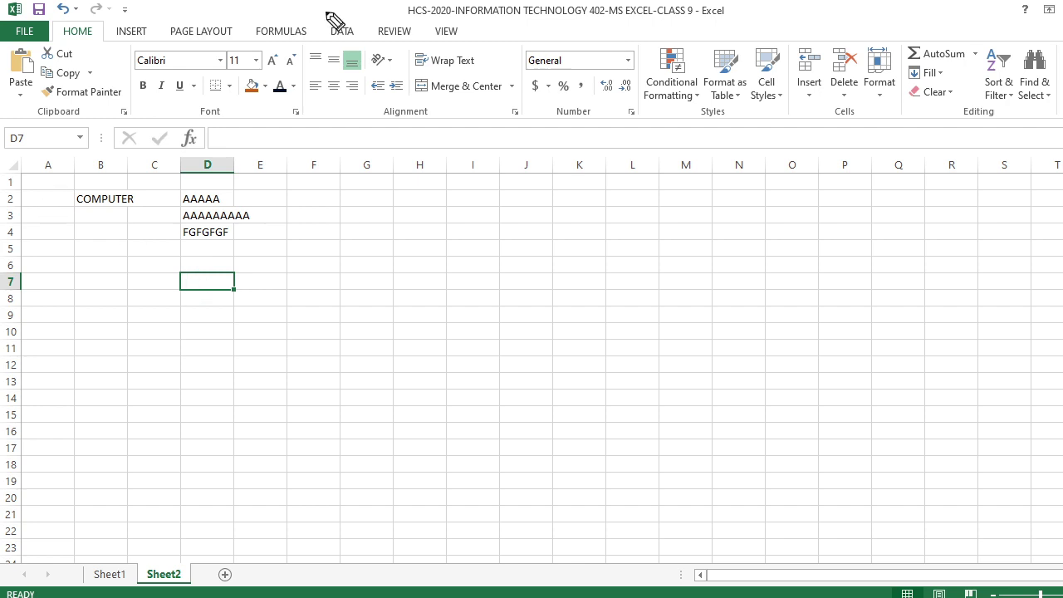
{"action": "left_click_drag", "start_coordinate": [216, 134], "coordinate": [1062, 138]}
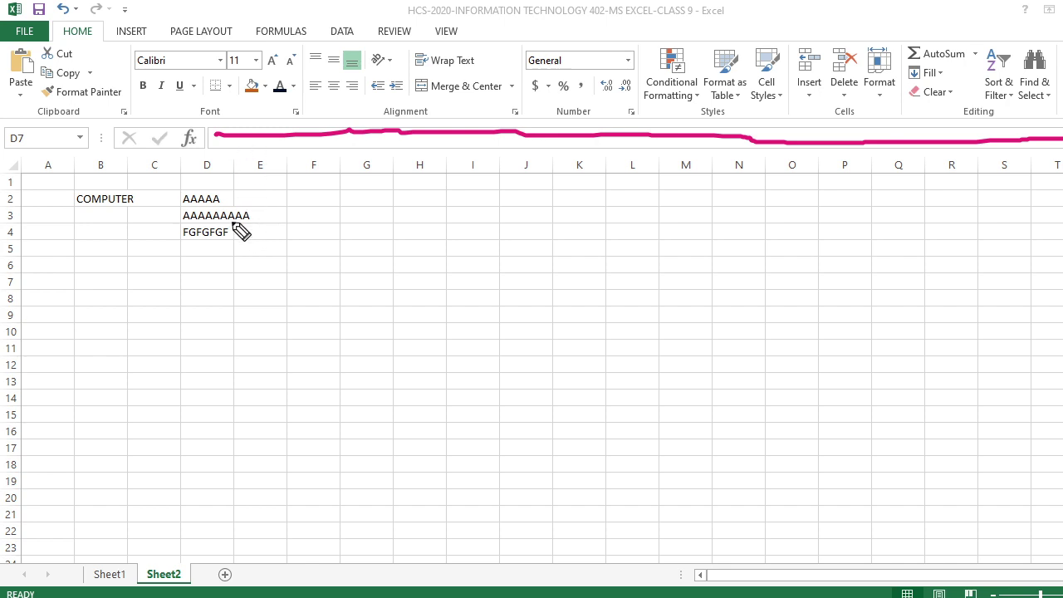
{"action": "key", "text": "e"}
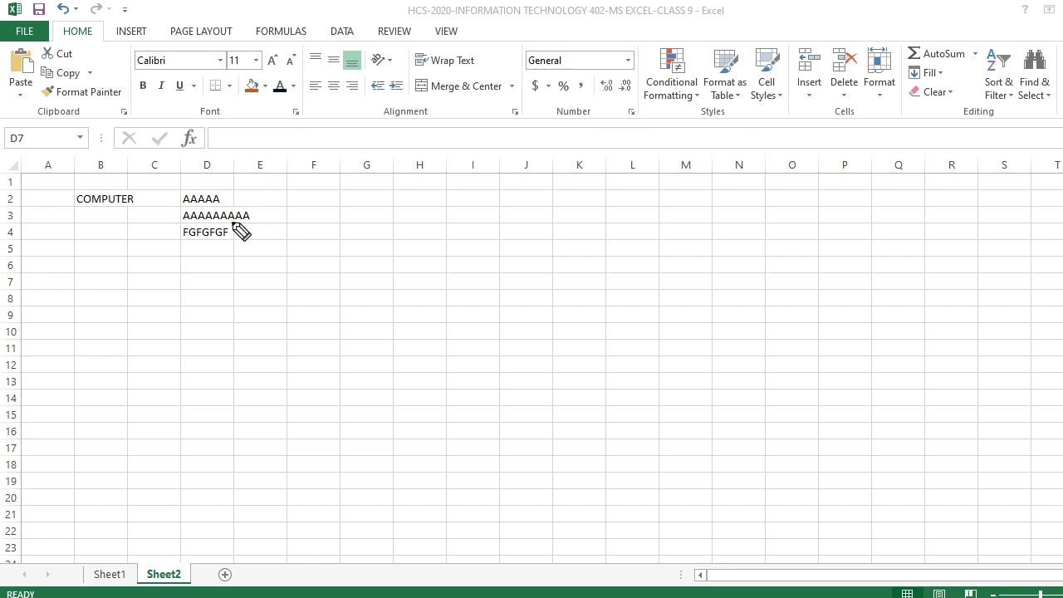
{"action": "key", "text": "Escape"}
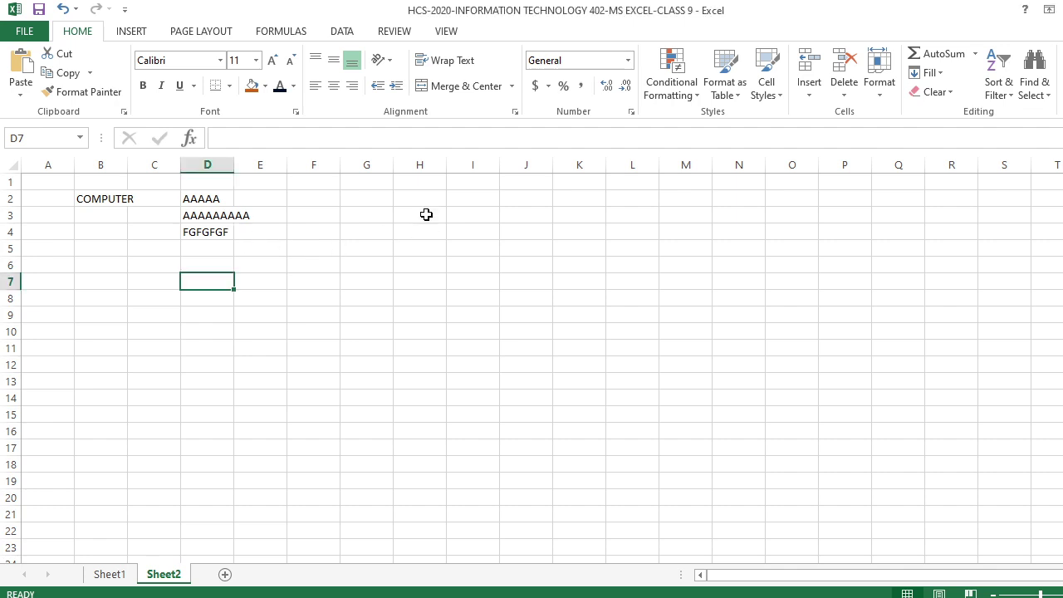
- Enter =2+3 in H3 via the formula bar, correcting from =2+2, and recheck the formula
{"action": "left_click", "coordinate": [425, 214]}
{"action": "left_click", "coordinate": [290, 140]}
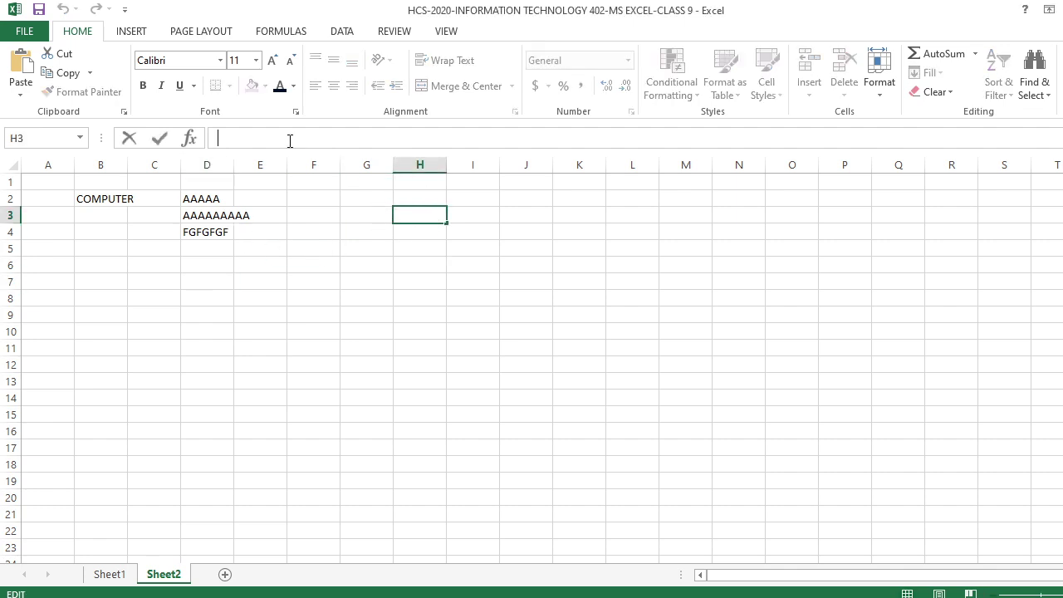
{"action": "type", "text": "=2+"}
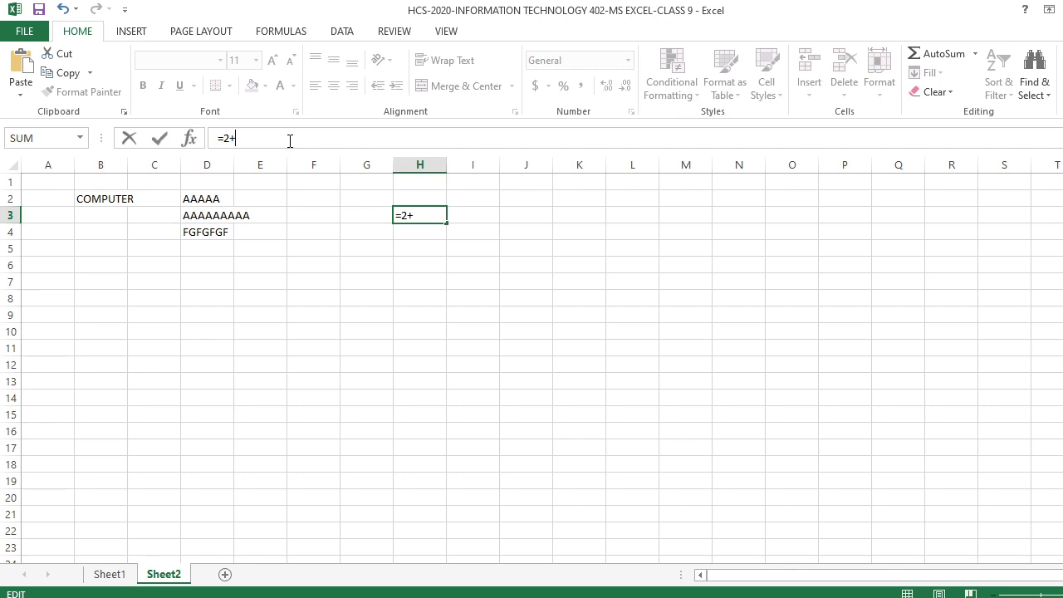
{"action": "type", "text": "2"}
{"action": "key", "text": "BackSpace"}
{"action": "type", "text": "3"}
{"action": "key", "text": "Return"}
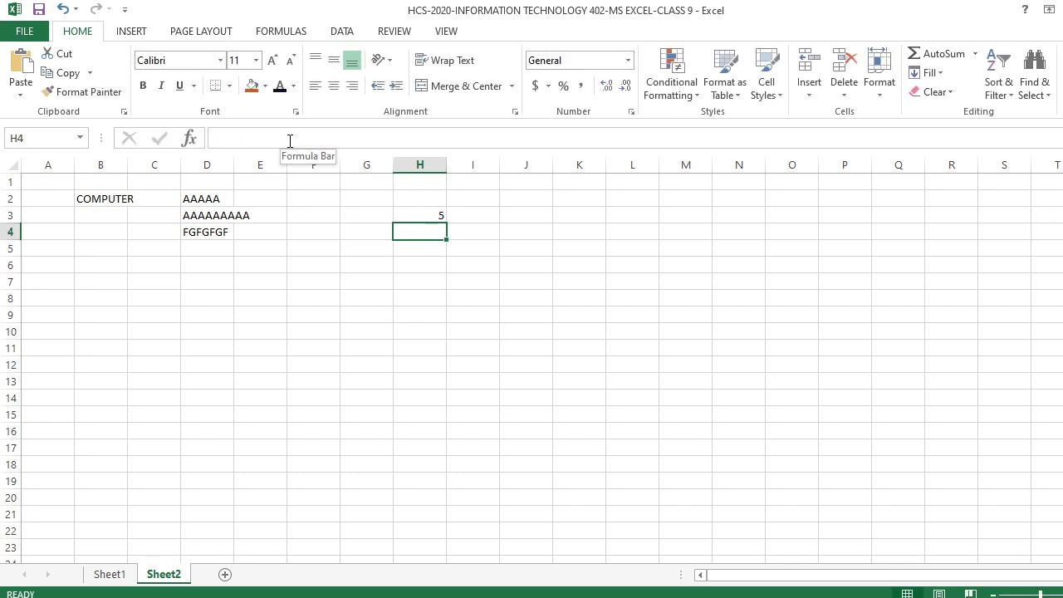
{"action": "left_click", "coordinate": [571, 212]}
{"action": "left_click", "coordinate": [432, 220]}
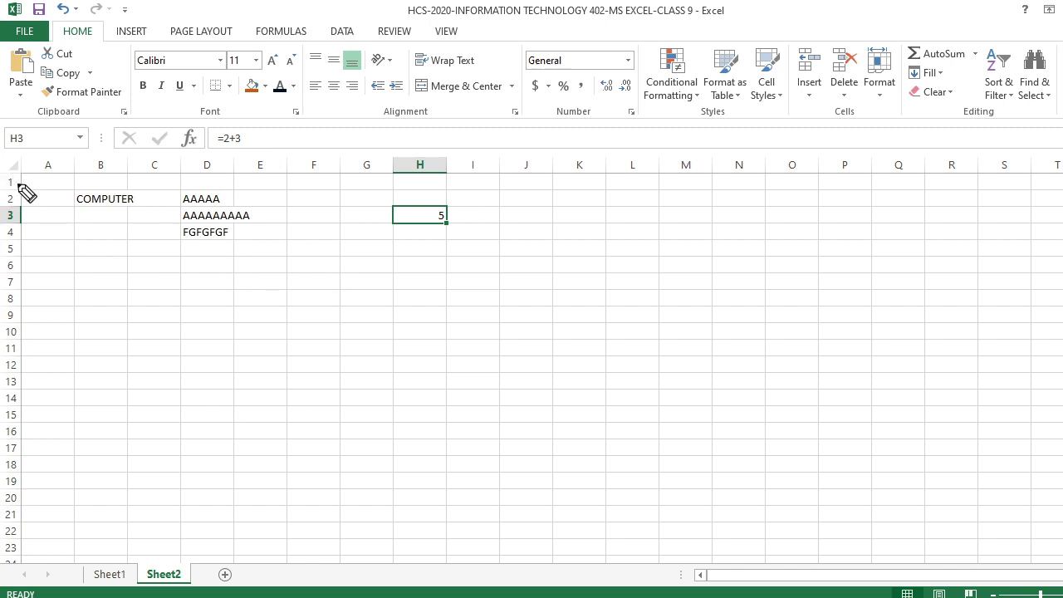
{"action": "mouse_move", "coordinate": [1062, 197]}
{"action": "left_mouse_down"}
{"action": "mouse_move", "coordinate": [752, 208]}
{"action": "mouse_move", "coordinate": [228, 204]}
{"action": "mouse_move", "coordinate": [74, 323]}
{"action": "mouse_move", "coordinate": [194, 526]}
{"action": "mouse_move", "coordinate": [914, 541]}
{"action": "mouse_move", "coordinate": [1061, 452]}
{"action": "mouse_move", "coordinate": [1026, 213]}
{"action": "left_mouse_up"}
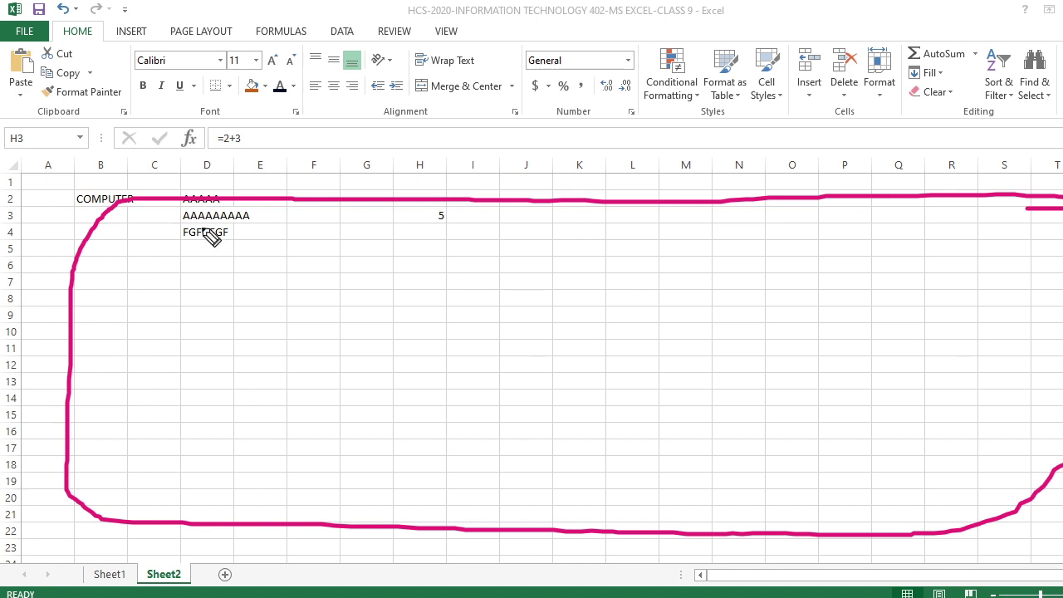
{"action": "left_click_drag", "start_coordinate": [56, 163], "coordinate": [55, 309]}
{"action": "left_click_drag", "start_coordinate": [5, 249], "coordinate": [223, 251]}
{"action": "left_click_drag", "start_coordinate": [40, 171], "coordinate": [241, 169]}
{"action": "left_click_drag", "start_coordinate": [267, 171], "coordinate": [314, 169]}
{"action": "left_click_drag", "start_coordinate": [336, 171], "coordinate": [378, 169]}
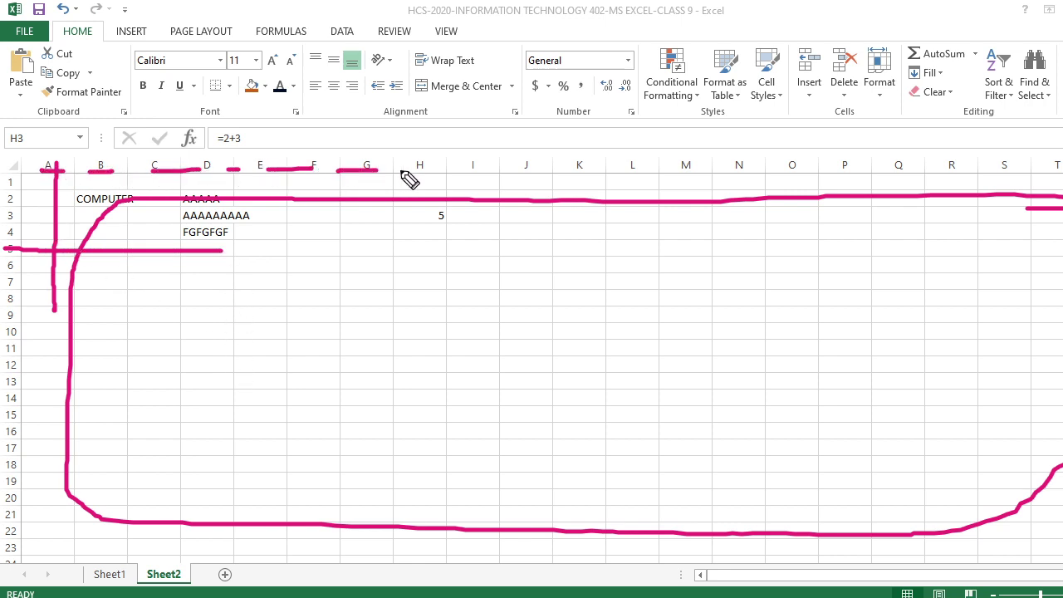
{"action": "left_click_drag", "start_coordinate": [774, 170], "coordinate": [797, 169]}
{"action": "left_click_drag", "start_coordinate": [929, 172], "coordinate": [989, 173]}
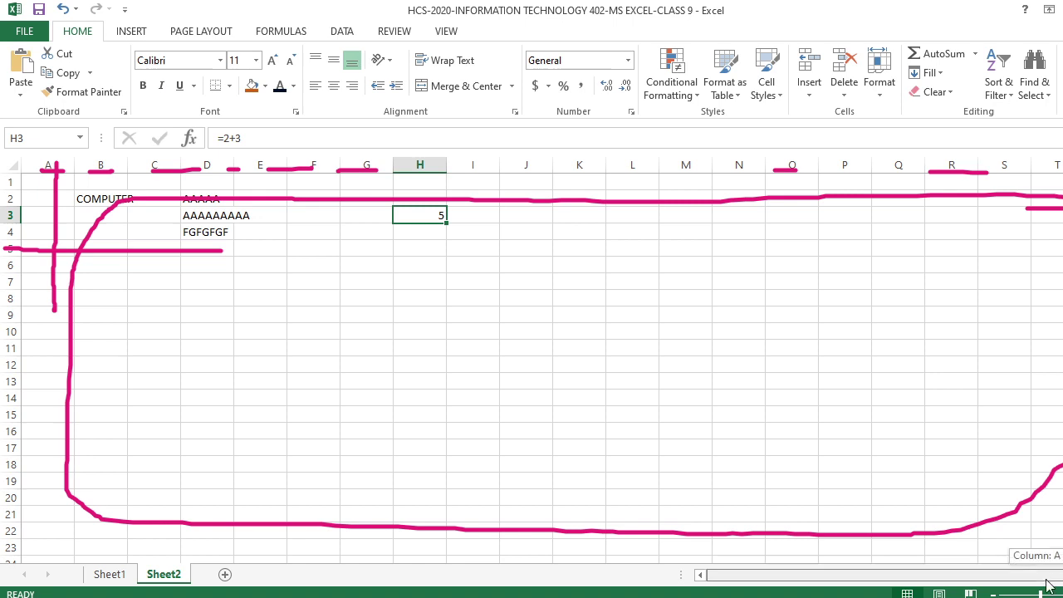
- Scroll right and select columns AB through AD, then column O
{"action": "scroll", "coordinate": [532, 357], "scroll_direction": "right", "scroll_amount": 5}
{"action": "scroll", "coordinate": [470, 465], "scroll_direction": "right", "scroll_amount": 12}
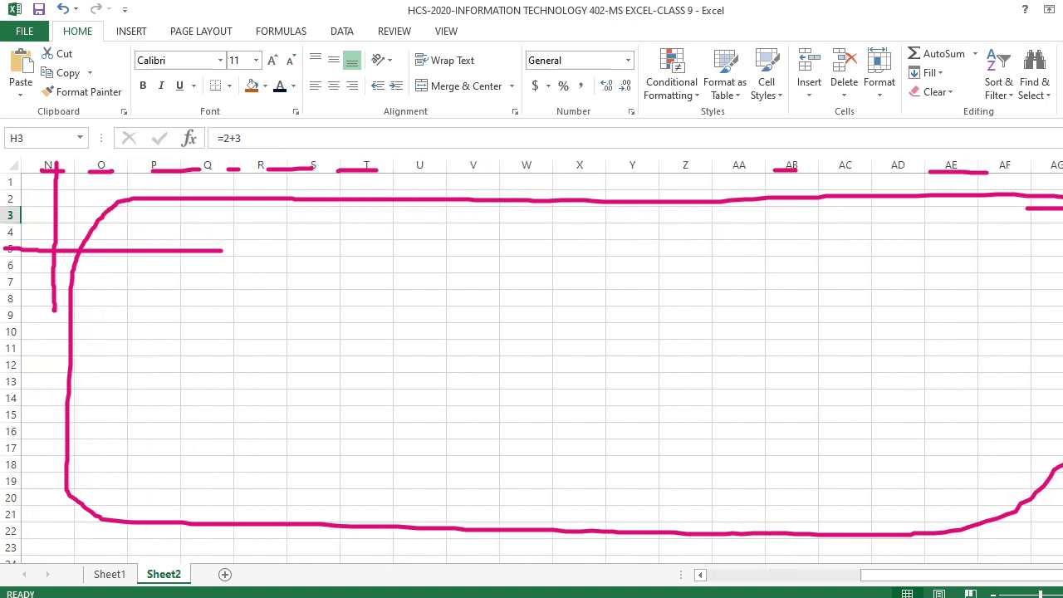
{"action": "left_click", "coordinate": [700, 574]}
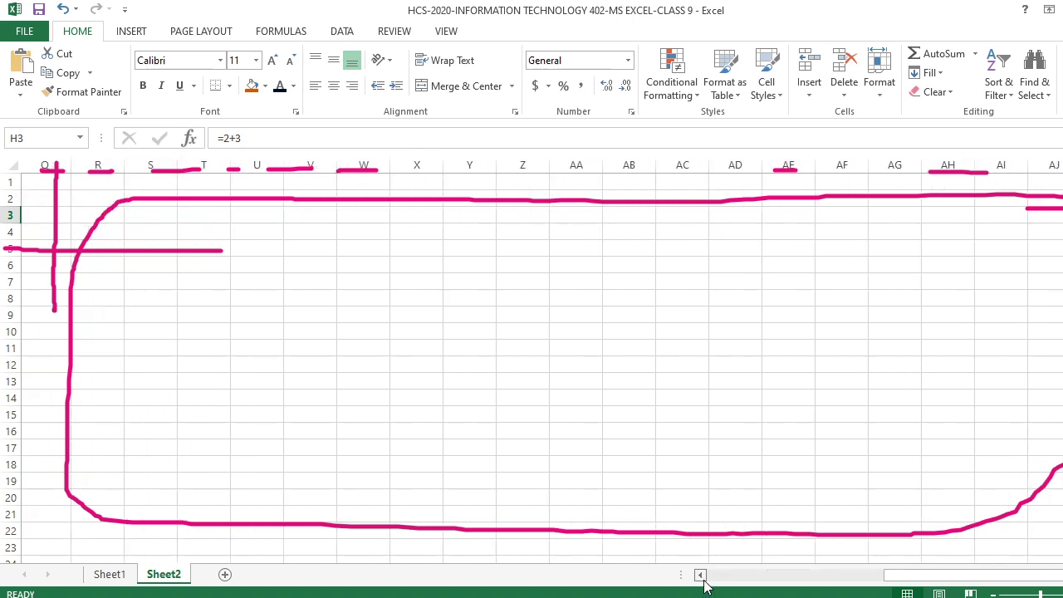
{"action": "left_click", "coordinate": [700, 575]}
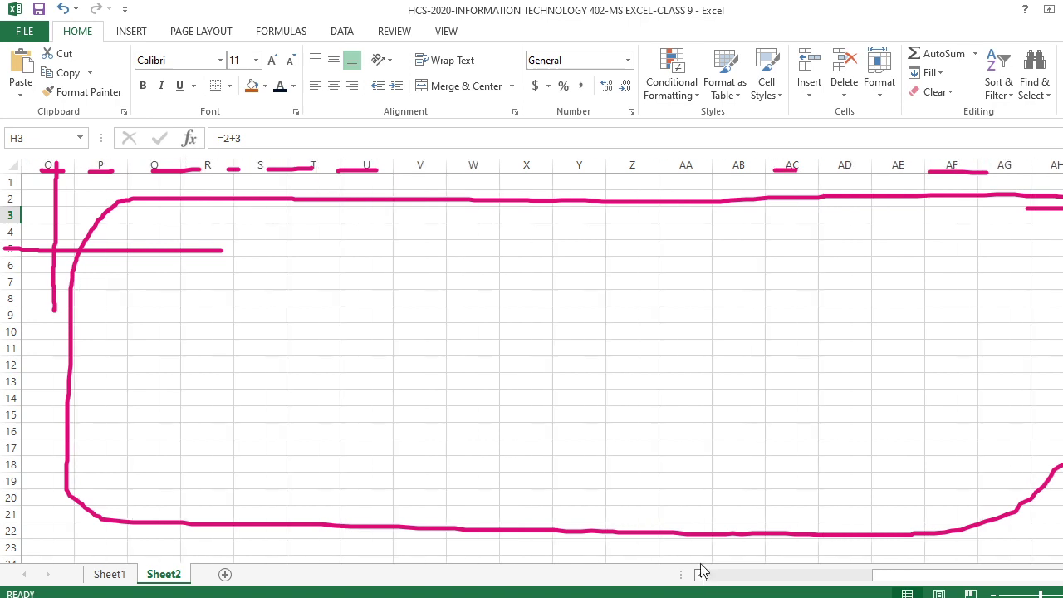
{"action": "left_click", "coordinate": [686, 165]}
{"action": "left_click", "coordinate": [733, 165]}
{"action": "left_click", "coordinate": [785, 165]}
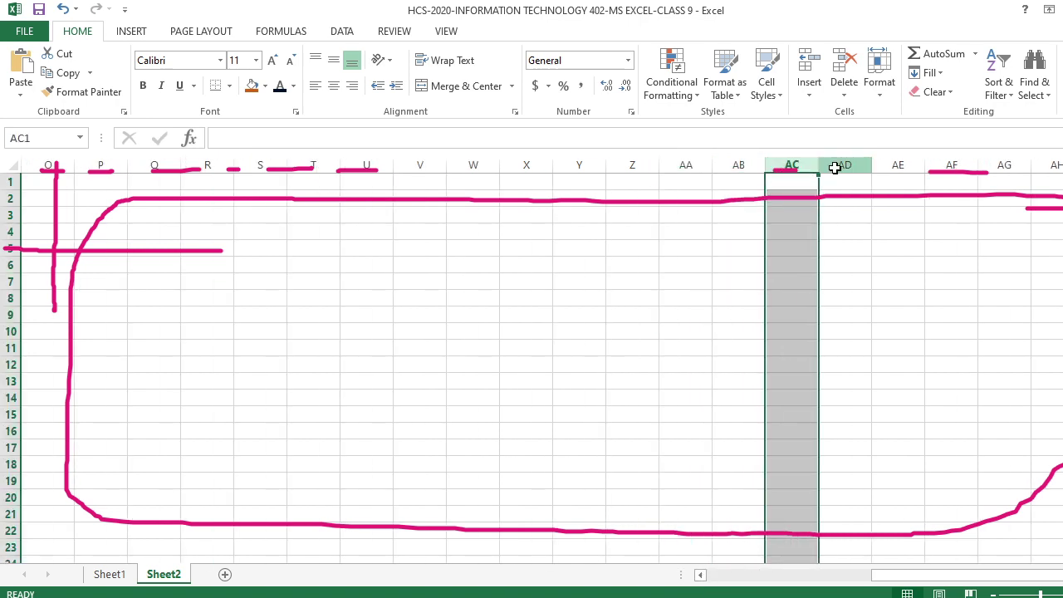
{"action": "left_click", "coordinate": [831, 163]}
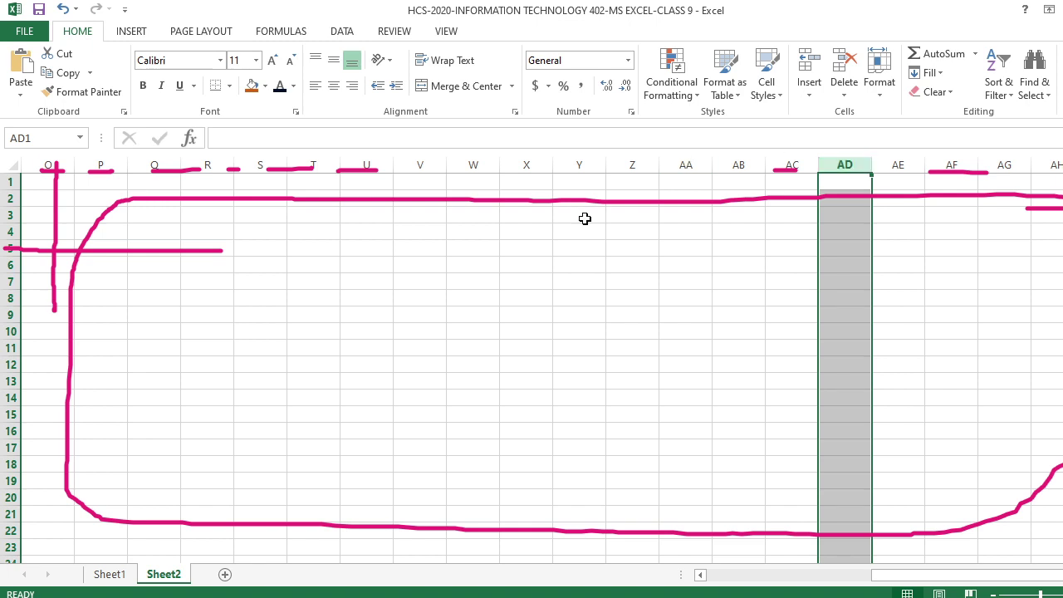
{"action": "left_click", "coordinate": [258, 247]}
{"action": "left_click", "coordinate": [51, 164]}
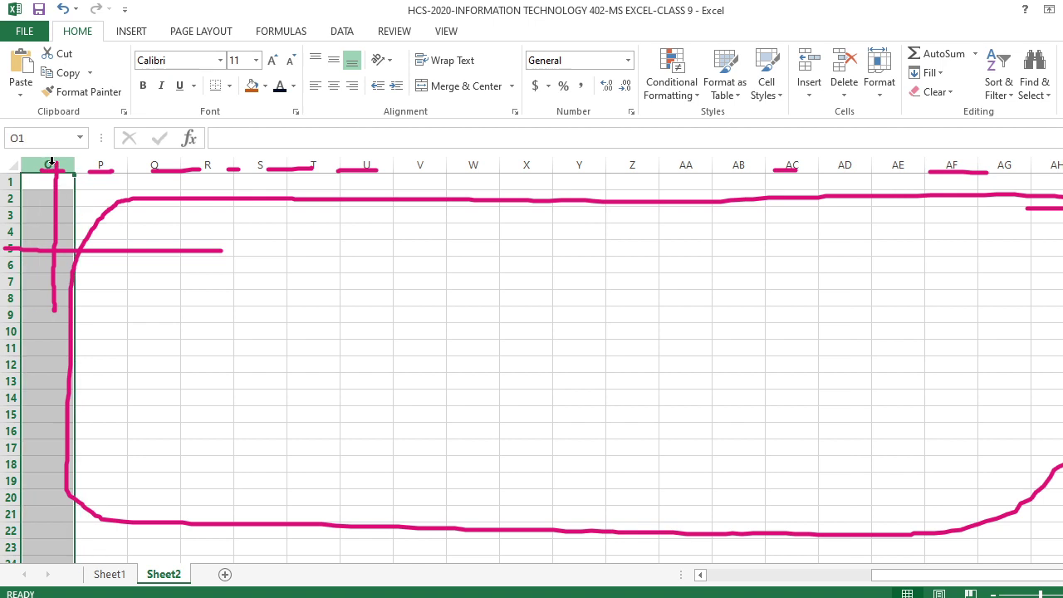
- Jump from A1 to the sheet's last column, XFD, and back to A1, twice
{"action": "key", "text": "ctrl+z"}
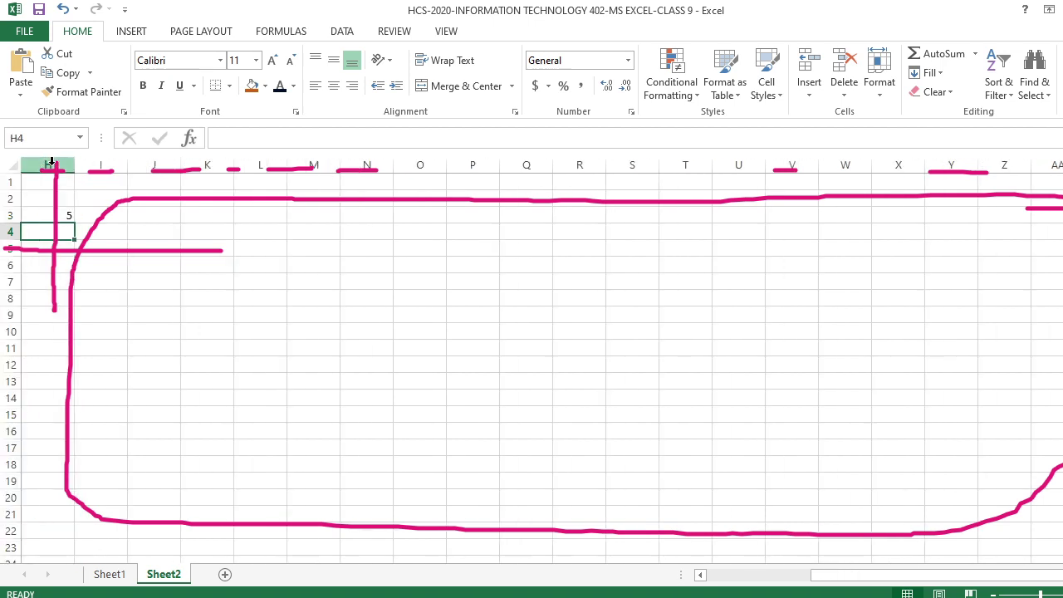
{"action": "key", "text": "ctrl+Home"}
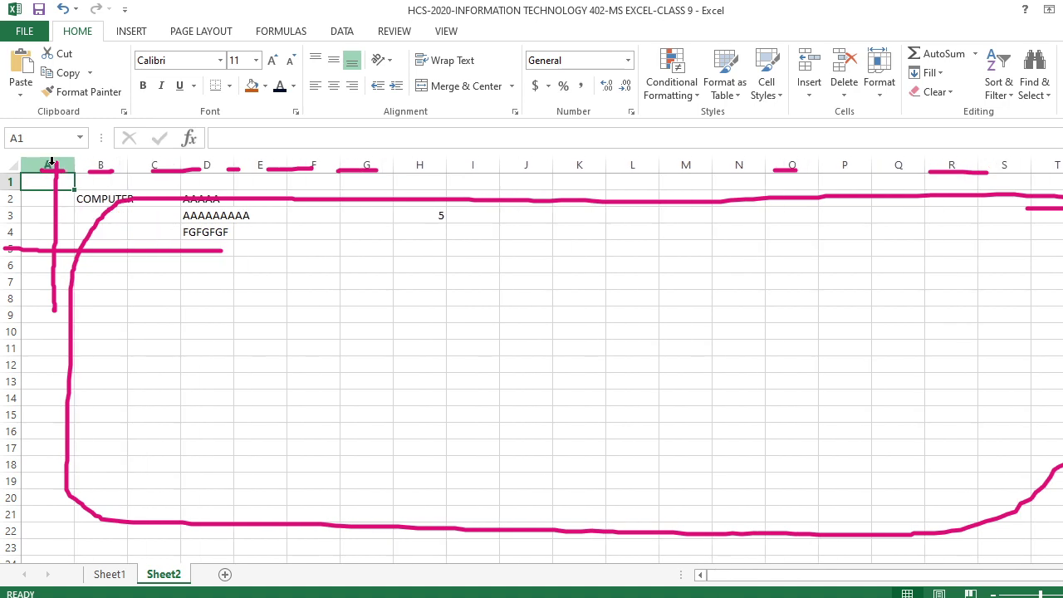
{"action": "key", "text": "shift+space"}
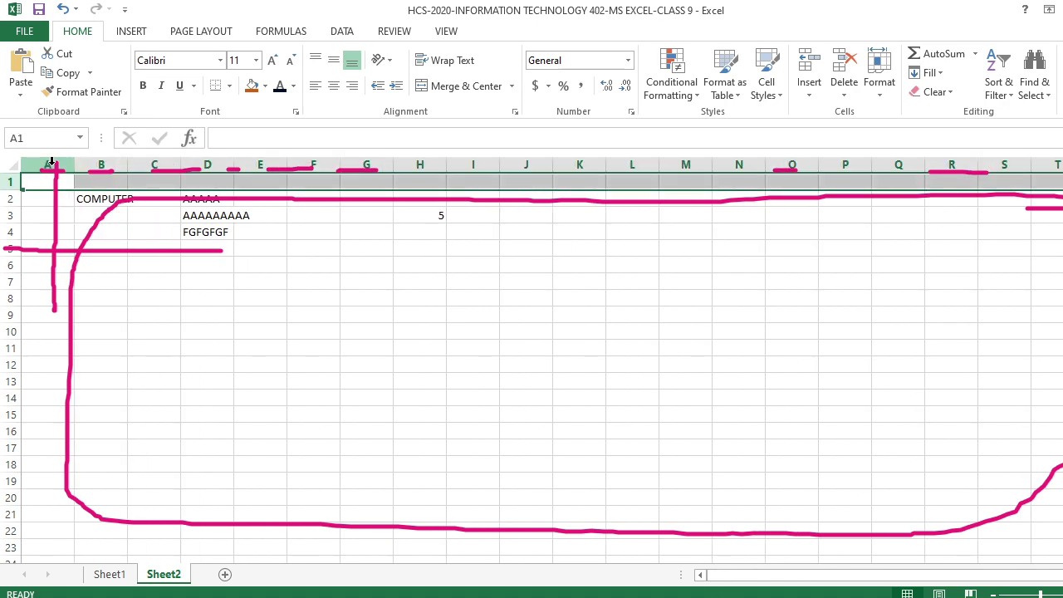
{"action": "key", "text": "ctrl+Right"}
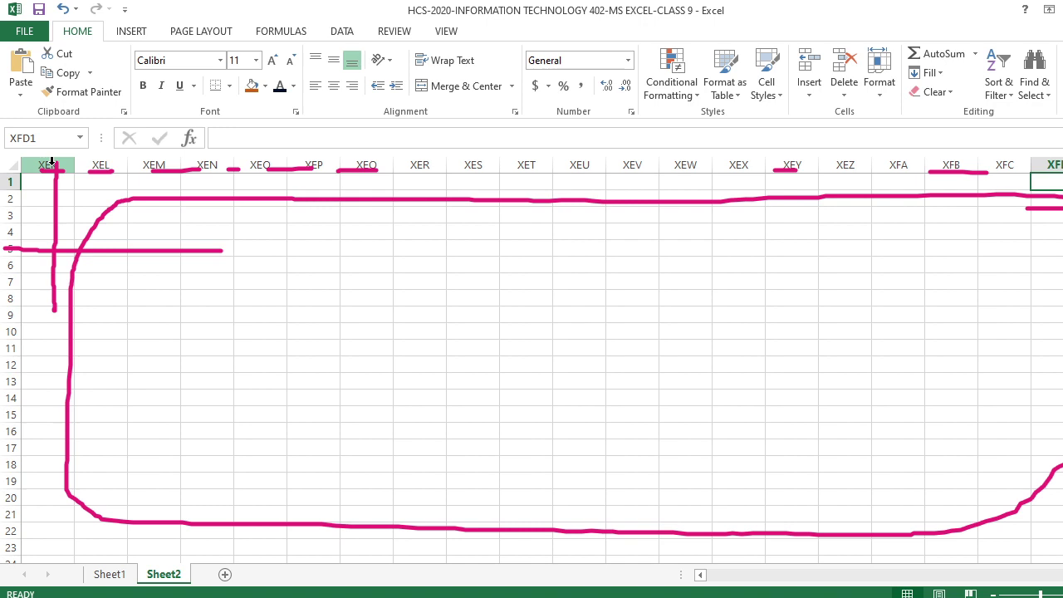
{"action": "key", "text": "ctrl+Home"}
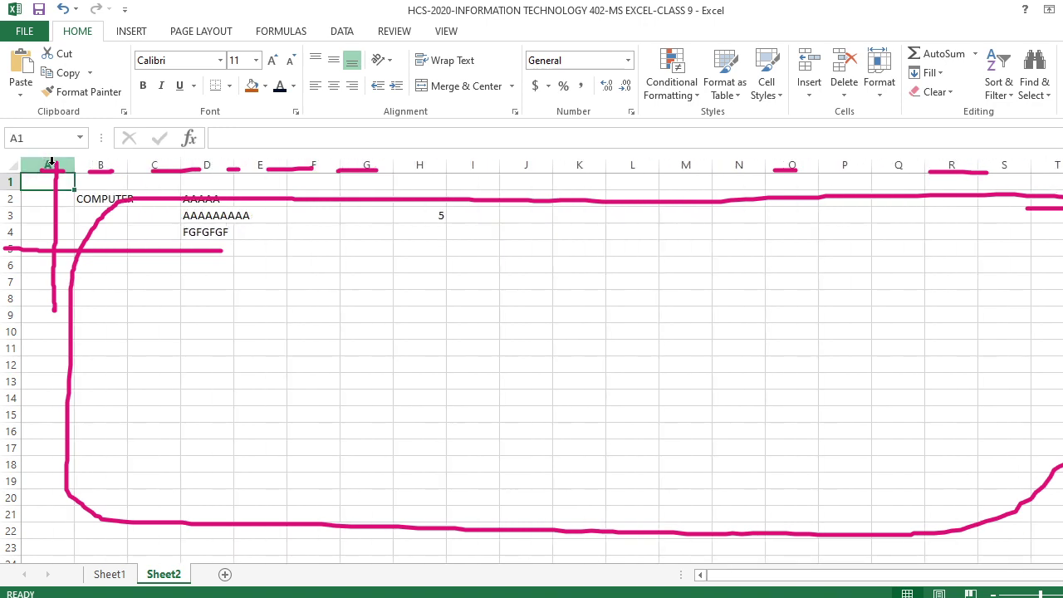
{"action": "key", "text": "ctrl+Right"}
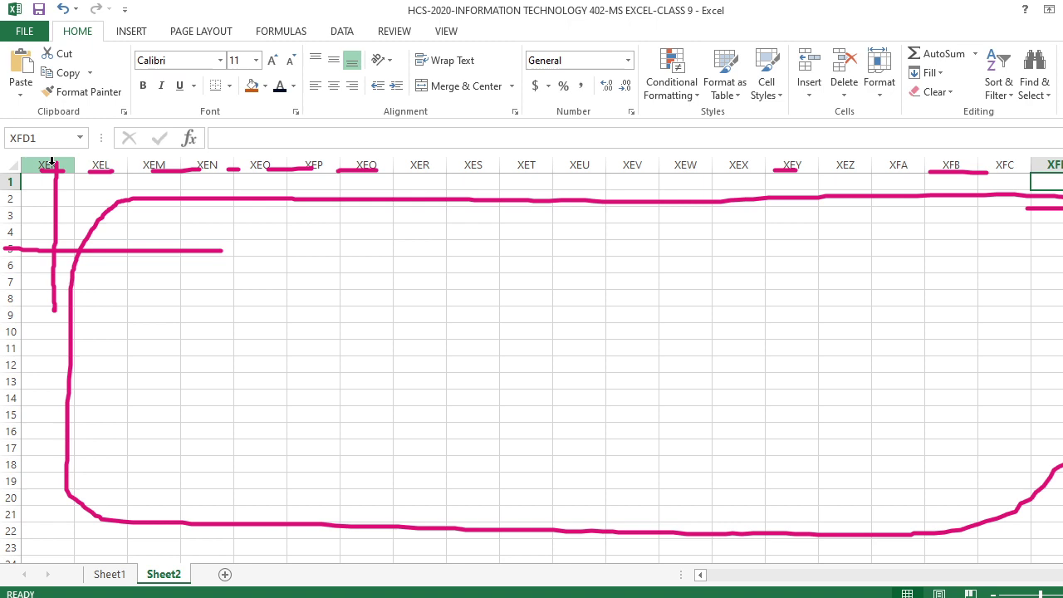
{"action": "key", "text": "ctrl+Home"}
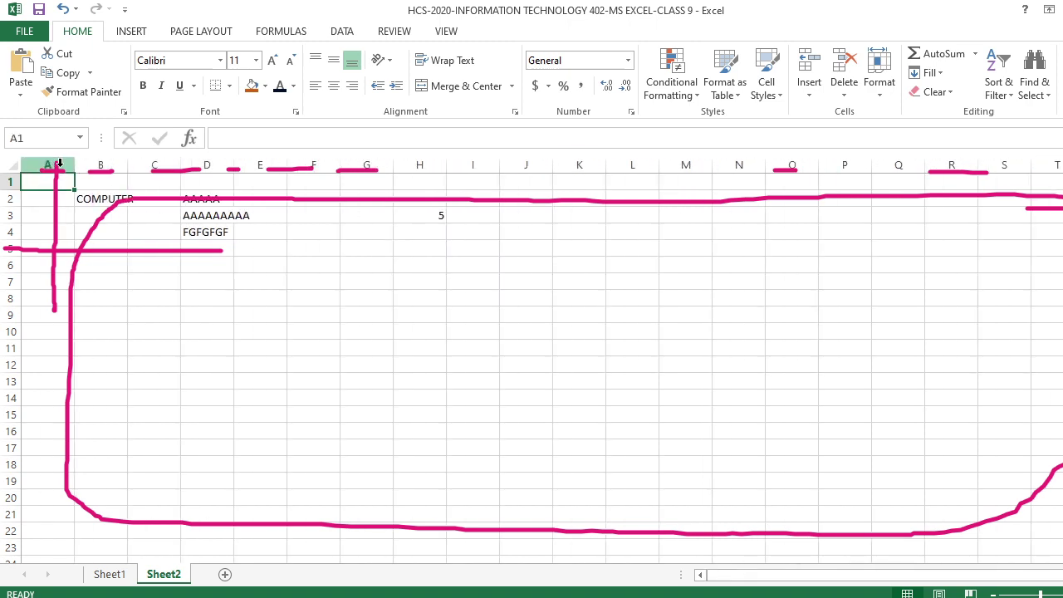
- Select row 1, then click through cells A1, A2 and A3, ending on A1
{"action": "left_click", "coordinate": [7, 181]}
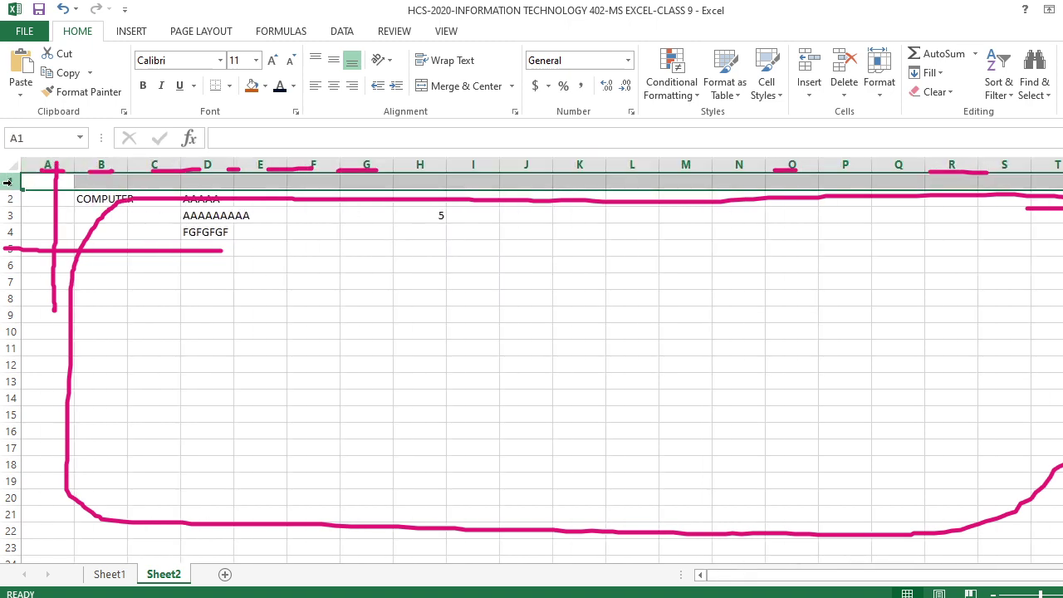
{"action": "left_click", "coordinate": [42, 230]}
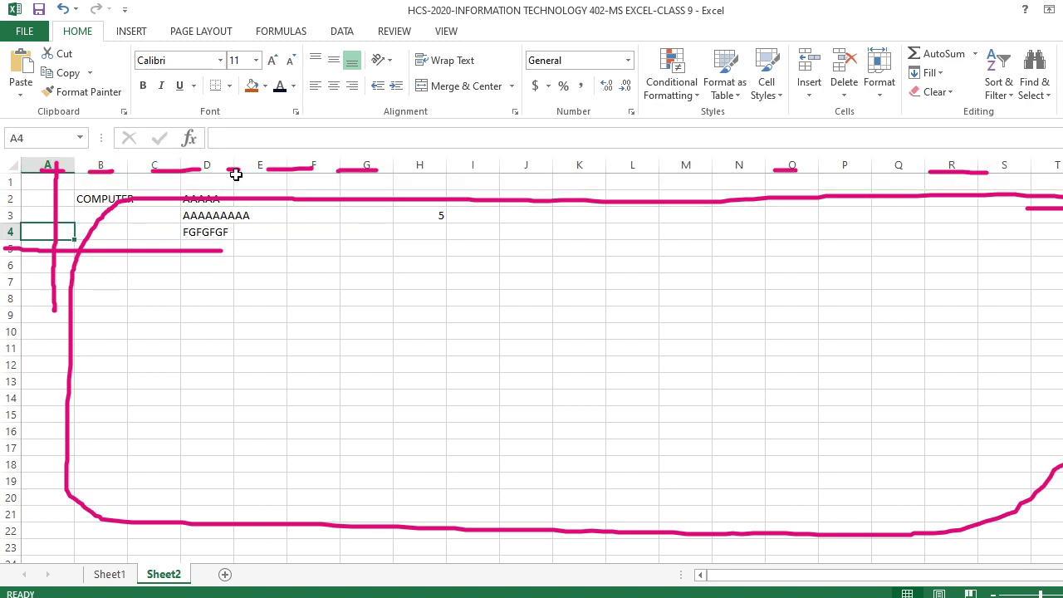
{"action": "left_click", "coordinate": [35, 200]}
{"action": "left_click", "coordinate": [33, 181]}
{"action": "left_click", "coordinate": [33, 202]}
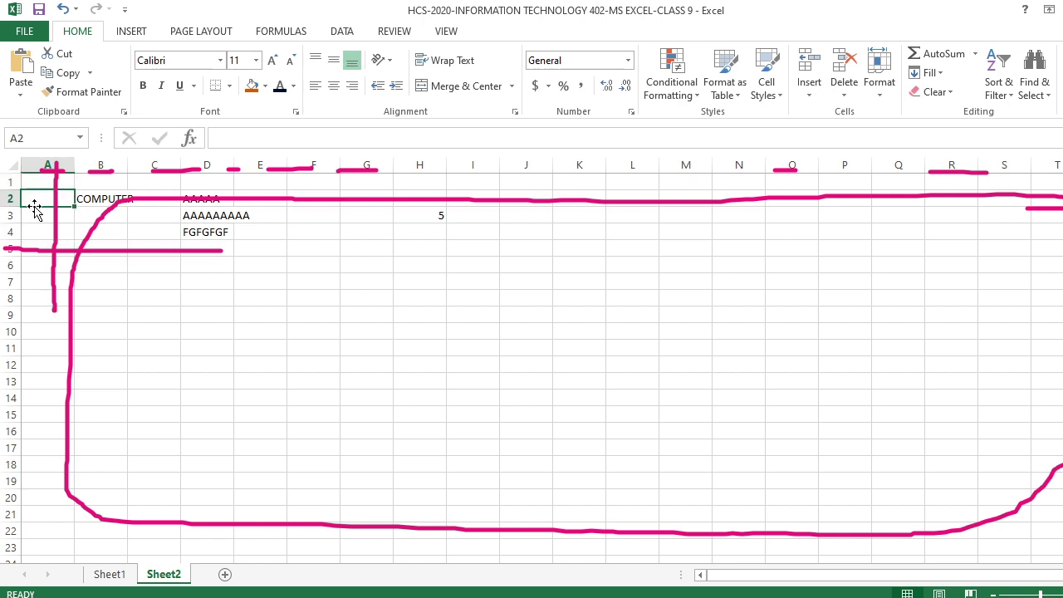
{"action": "left_click", "coordinate": [33, 214]}
{"action": "left_click", "coordinate": [36, 181]}
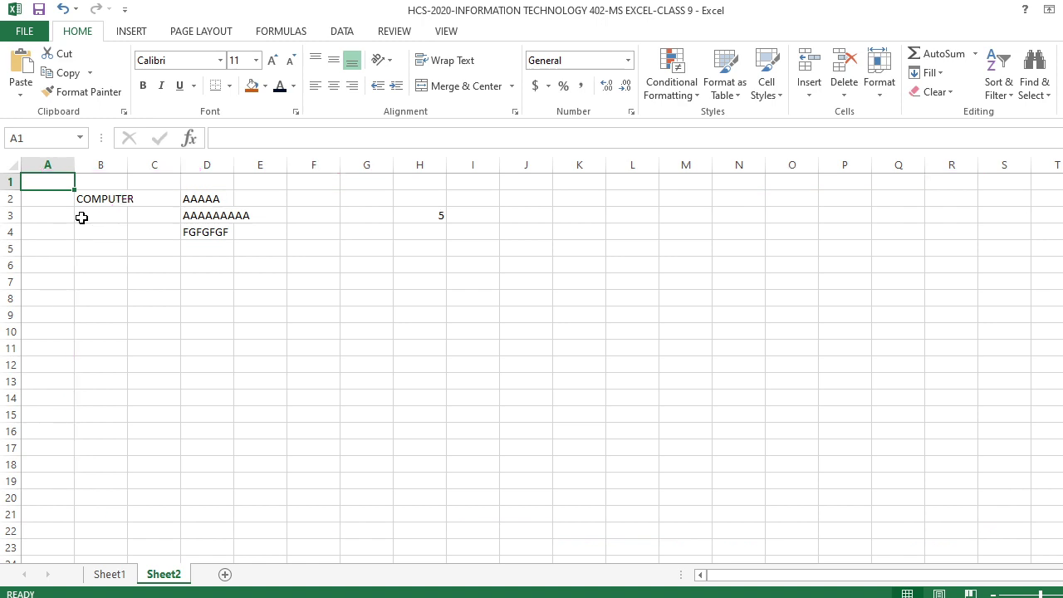
{"action": "left_click", "coordinate": [28, 215]}
{"action": "left_click", "coordinate": [45, 183]}
{"action": "left_click", "coordinate": [31, 204]}
{"action": "left_click", "coordinate": [33, 233]}
{"action": "left_click", "coordinate": [40, 182]}
{"action": "key", "text": "ctrl+space"}
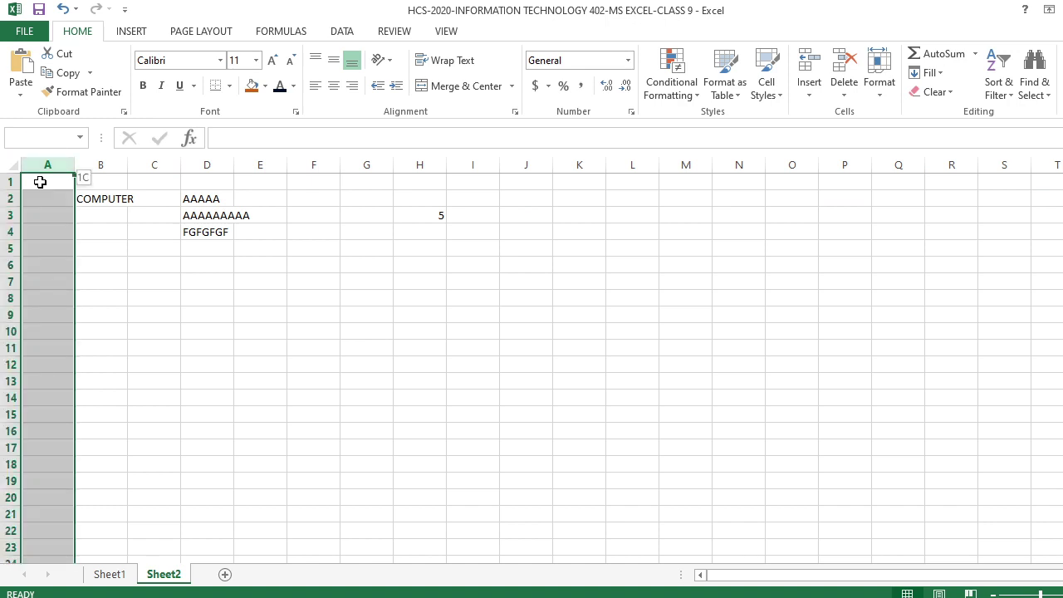
{"action": "key", "text": "ctrl+Down"}
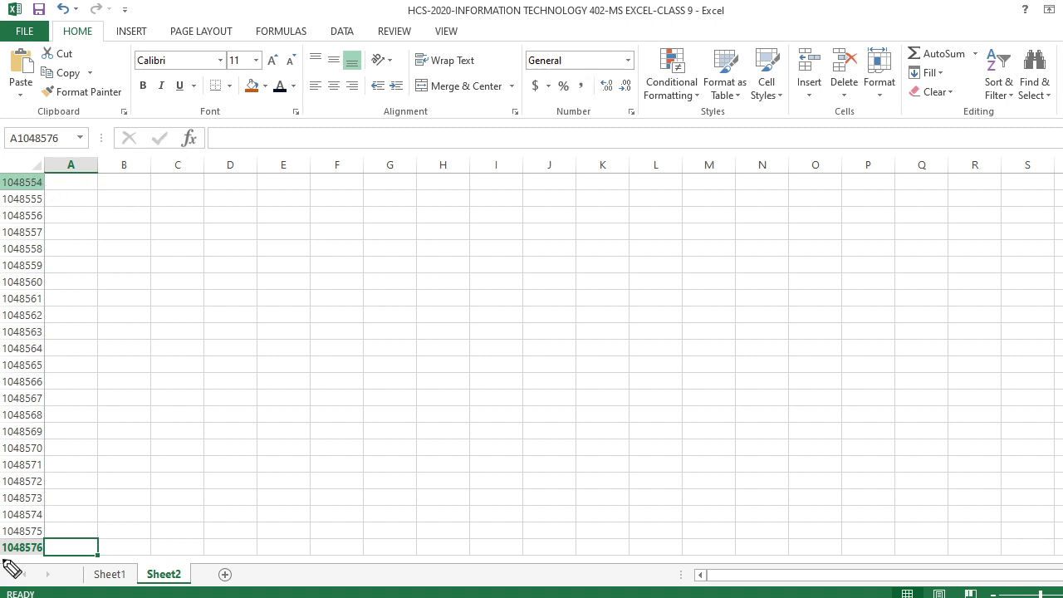
{"action": "mouse_move", "coordinate": [9, 558]}
{"action": "left_mouse_down"}
{"action": "mouse_move", "coordinate": [65, 557]}
{"action": "mouse_move", "coordinate": [51, 532]}
{"action": "mouse_move", "coordinate": [8, 530]}
{"action": "mouse_move", "coordinate": [2, 554]}
{"action": "left_mouse_up"}
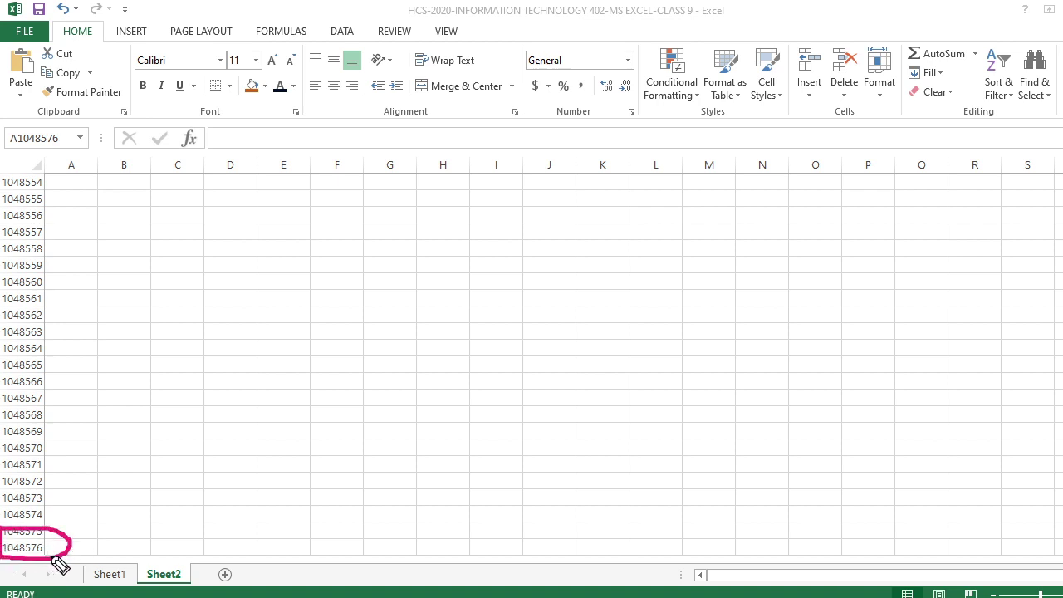
{"action": "left_click_drag", "start_coordinate": [83, 552], "coordinate": [100, 550]}
{"action": "key", "text": "e"}
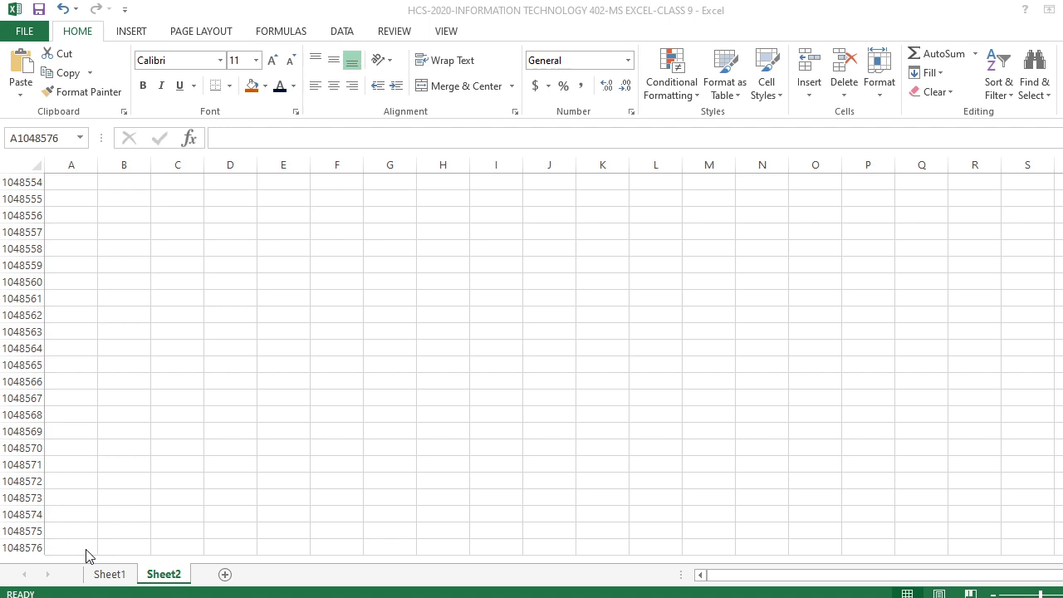
{"action": "left_click", "coordinate": [81, 546]}
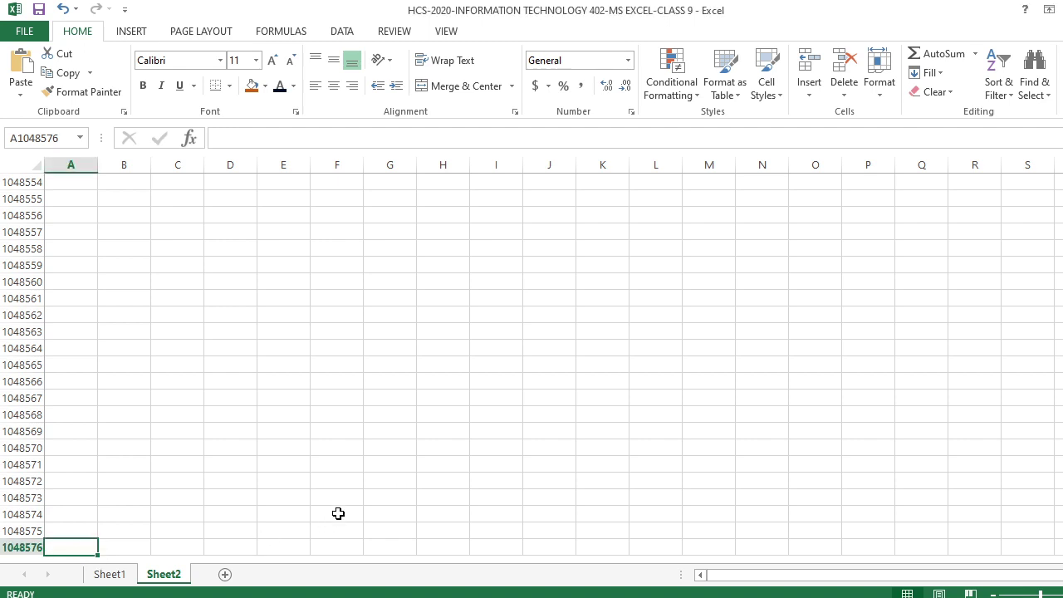
{"action": "key", "text": "ctrl+Home"}
{"action": "left_click", "coordinate": [306, 509]}
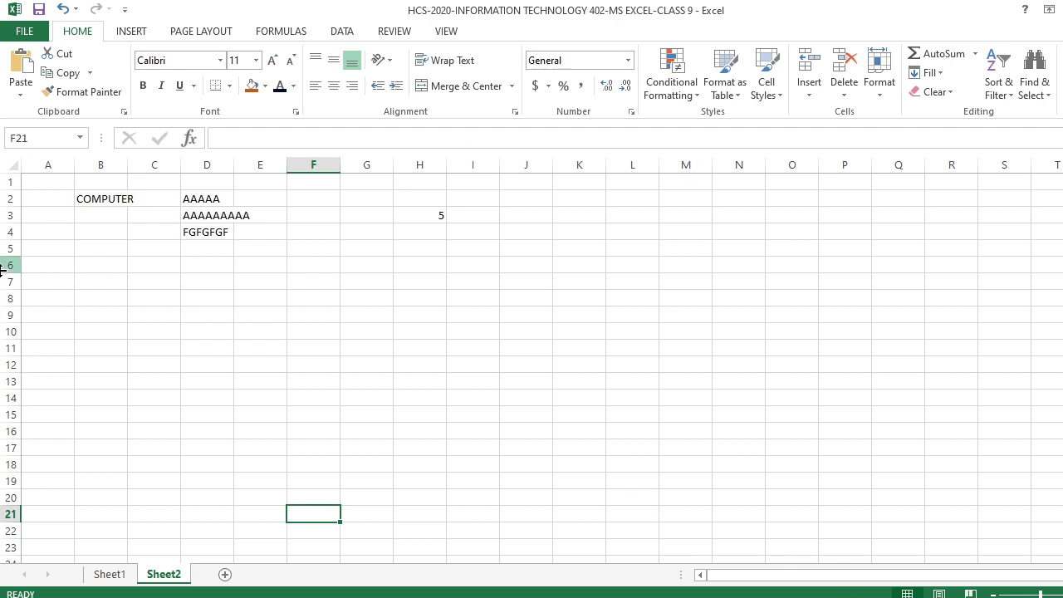
- Select cell G8, confirming its address, and give it a Thick Box Border
{"action": "left_click", "coordinate": [359, 300]}
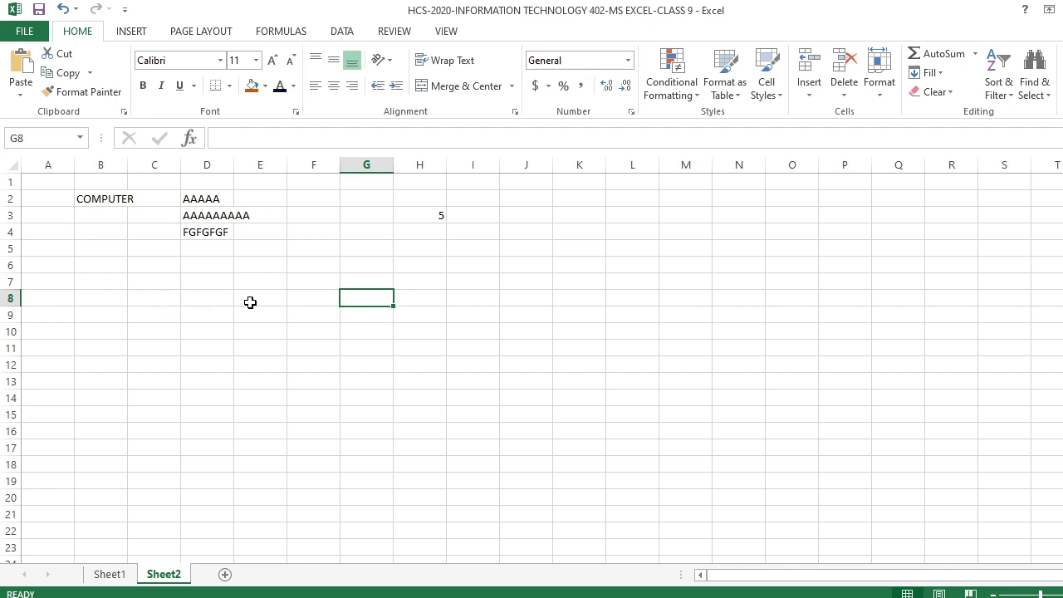
{"action": "left_click", "coordinate": [36, 136]}
{"action": "left_click", "coordinate": [360, 302]}
{"action": "left_click", "coordinate": [456, 279]}
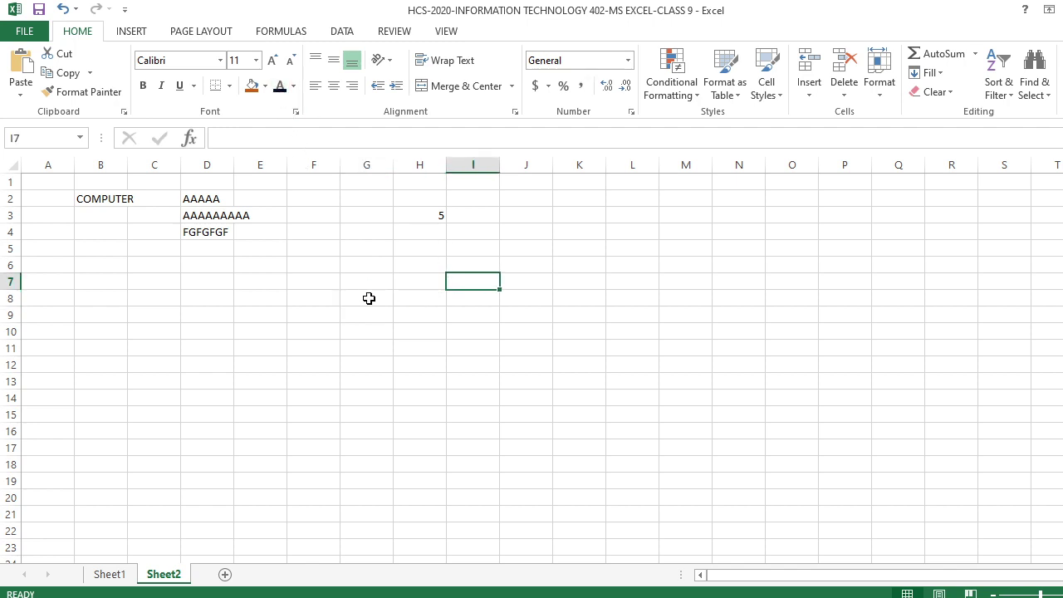
{"action": "left_click", "coordinate": [369, 298]}
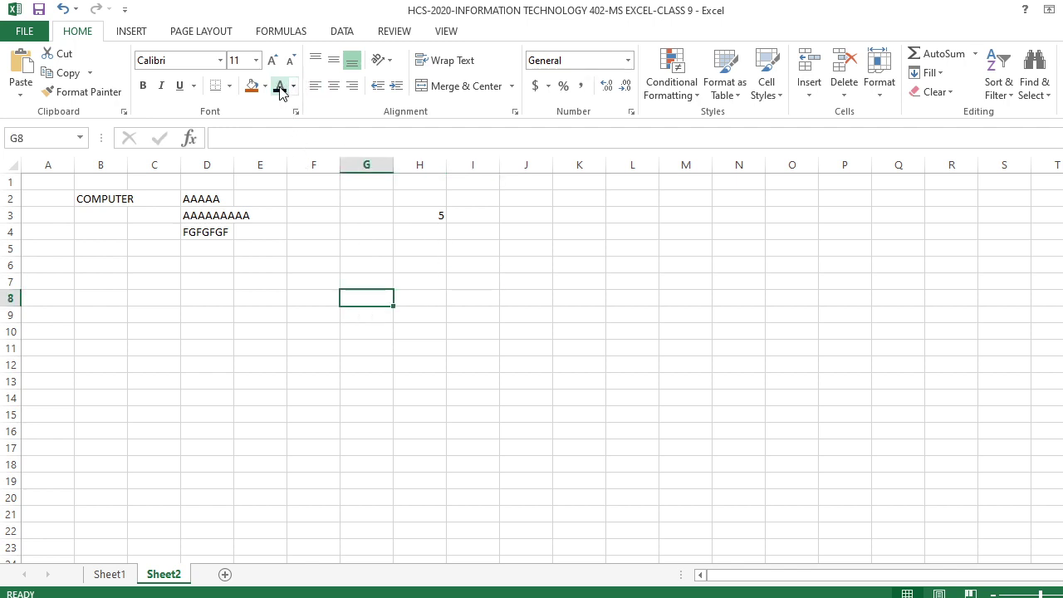
{"action": "left_click", "coordinate": [228, 86]}
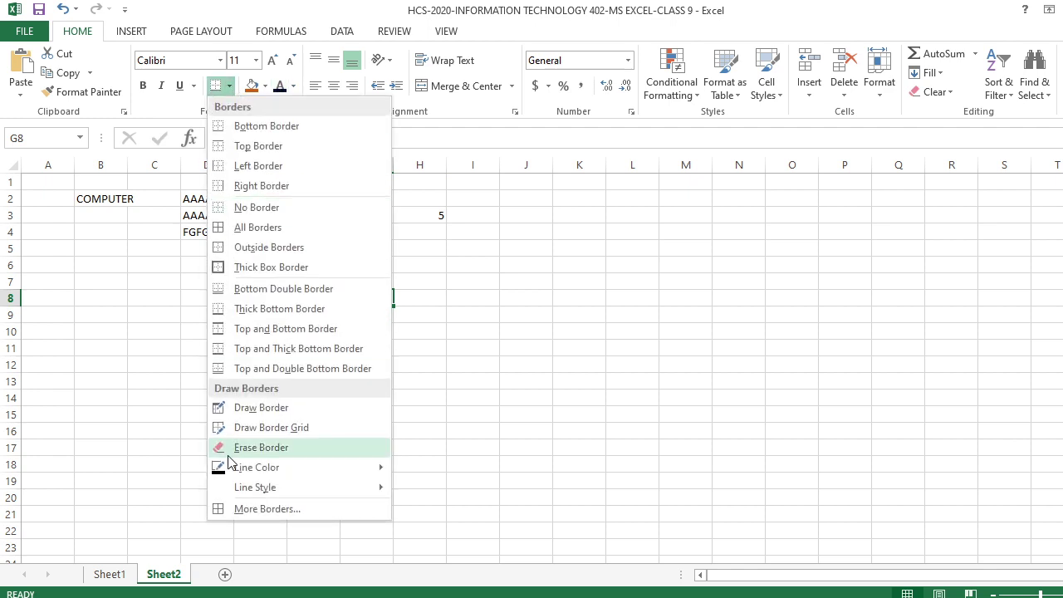
{"action": "left_click", "coordinate": [270, 266]}
{"action": "left_click", "coordinate": [625, 319]}
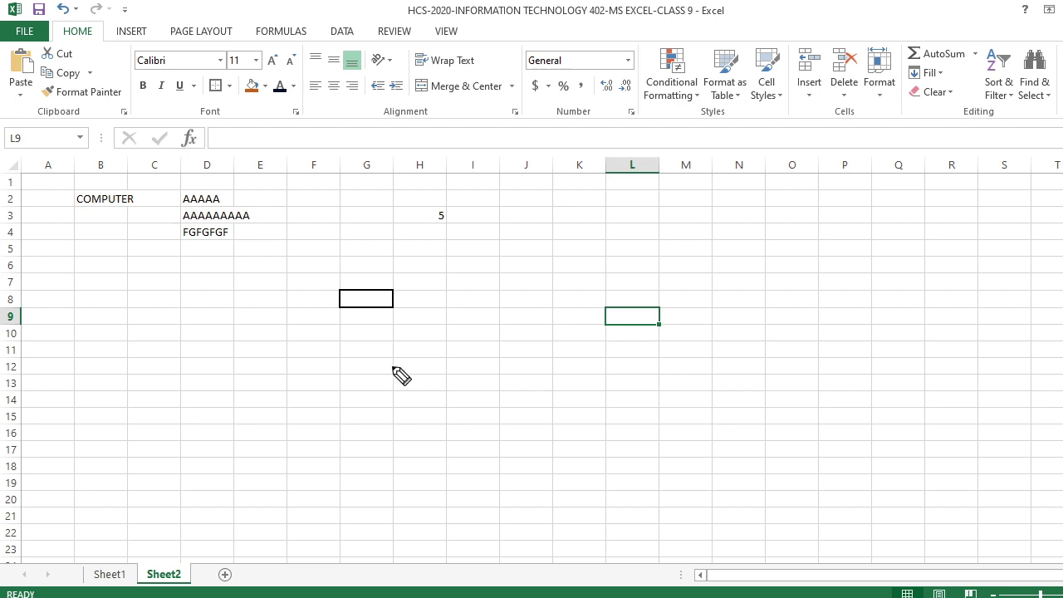
- Draw ink arrows from G8 to the column G and row 8 headers
{"action": "left_click", "coordinate": [371, 183]}
{"action": "left_click_drag", "start_coordinate": [372, 195], "coordinate": [366, 283]}
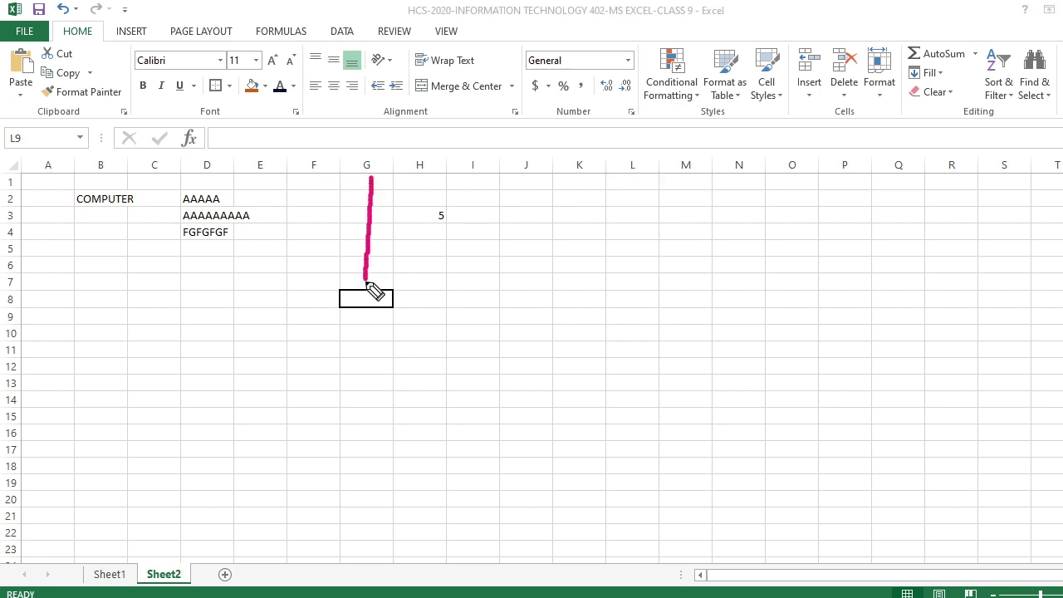
{"action": "left_click_drag", "start_coordinate": [30, 301], "coordinate": [325, 305]}
{"action": "mouse_move", "coordinate": [372, 176]}
{"action": "left_mouse_down"}
{"action": "mouse_move", "coordinate": [352, 190]}
{"action": "mouse_move", "coordinate": [385, 195]}
{"action": "left_mouse_up"}
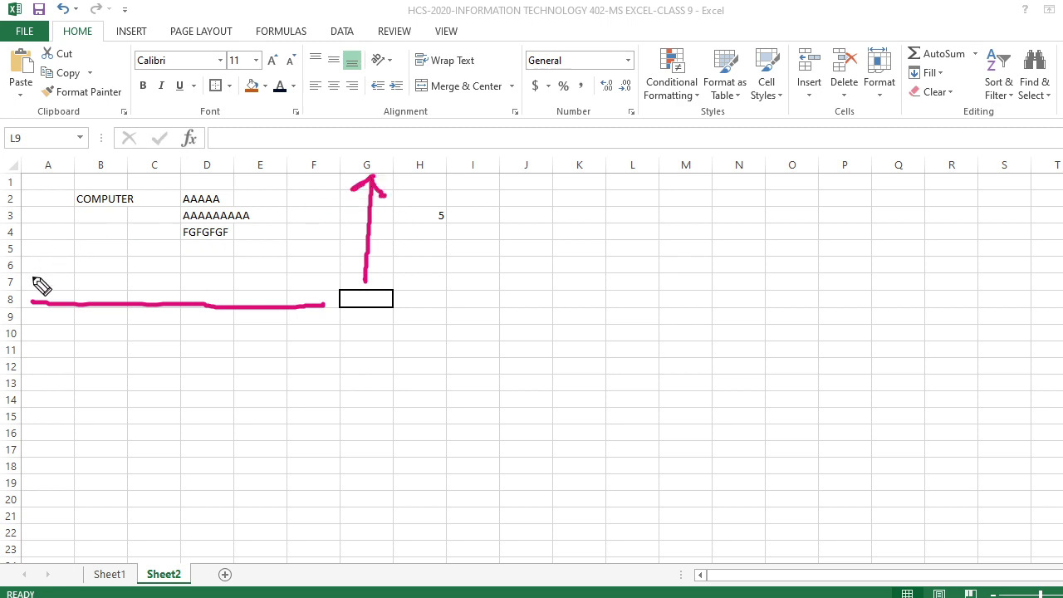
{"action": "left_click_drag", "start_coordinate": [39, 291], "coordinate": [25, 304]}
{"action": "left_click_drag", "start_coordinate": [25, 304], "coordinate": [55, 323]}
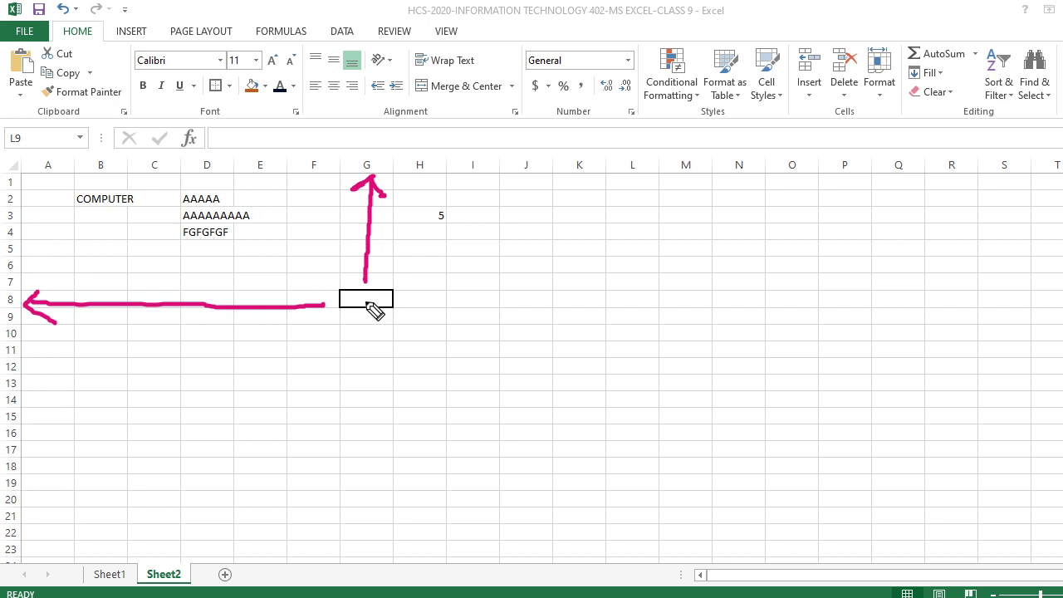
{"action": "key", "text": "e"}
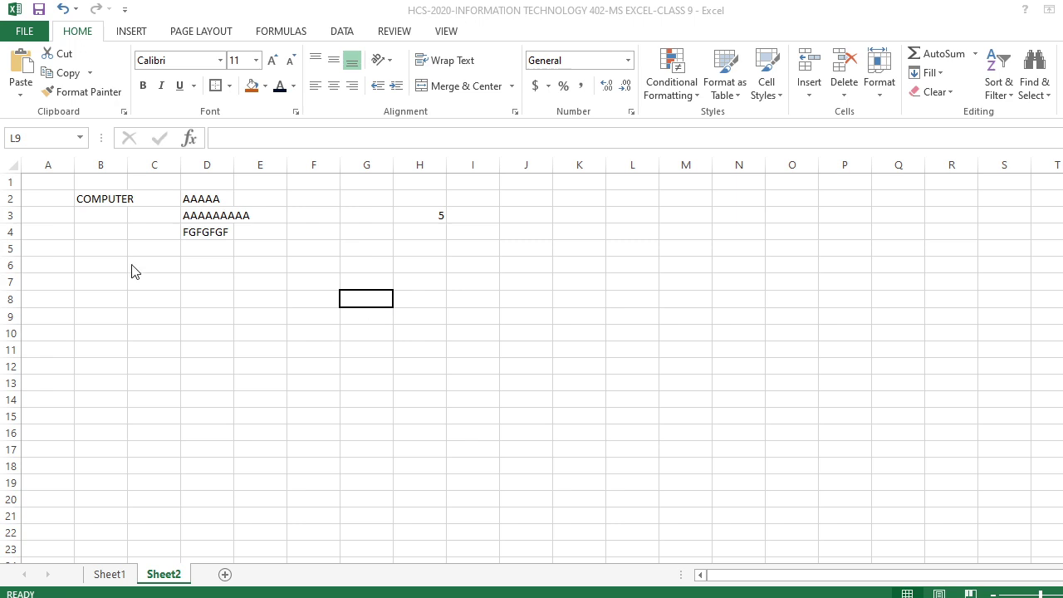
- Enter 12 in cell G8
{"action": "left_click", "coordinate": [366, 299]}
{"action": "type", "text": "12"}
{"action": "left_click", "coordinate": [365, 362]}
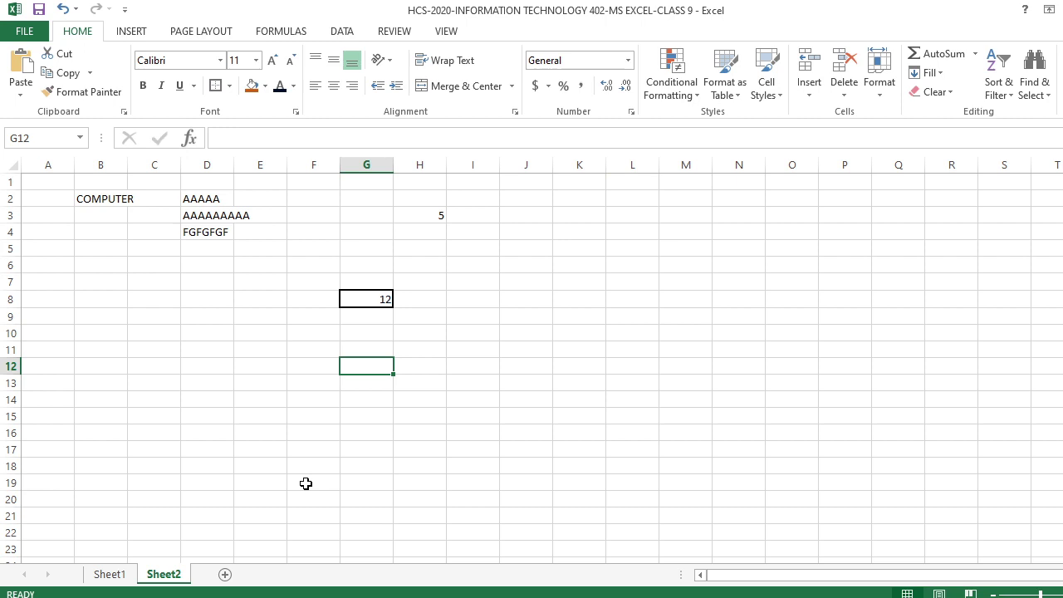
{"action": "left_click", "coordinate": [354, 301]}
{"action": "left_click", "coordinate": [290, 375]}
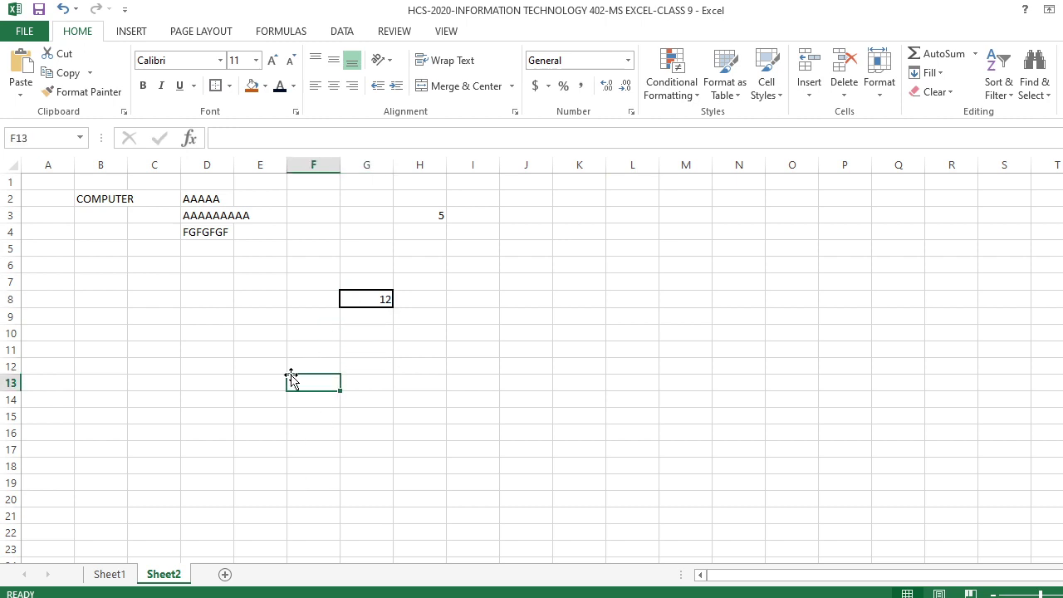
- Enter 23 in cell H8
{"action": "left_click", "coordinate": [422, 299]}
{"action": "type", "text": "23"}
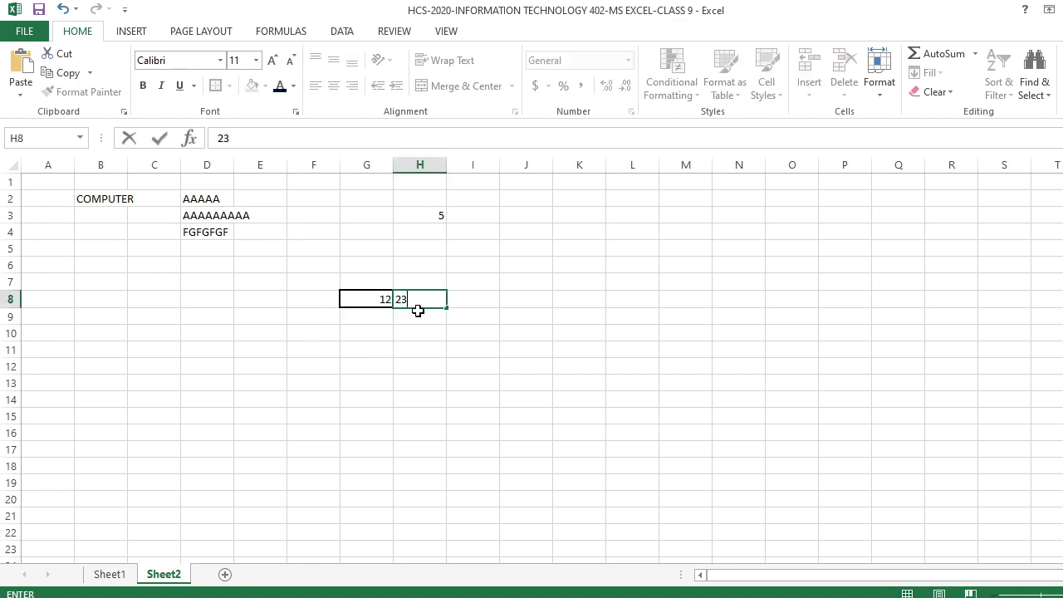
{"action": "left_click_drag", "start_coordinate": [370, 399], "coordinate": [407, 399]}
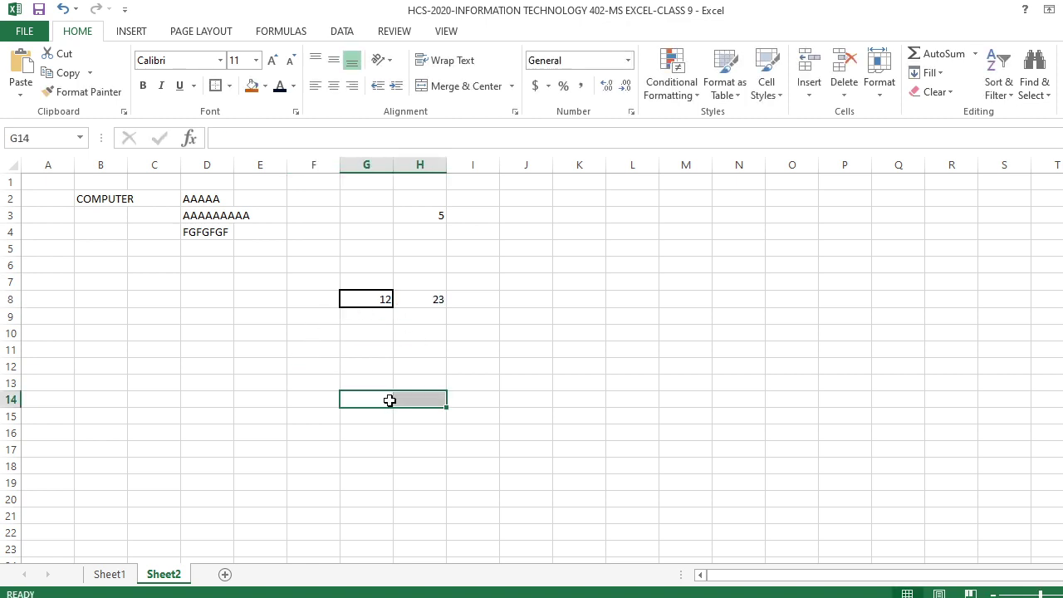
{"action": "left_click", "coordinate": [428, 299]}
{"action": "left_click", "coordinate": [414, 350]}
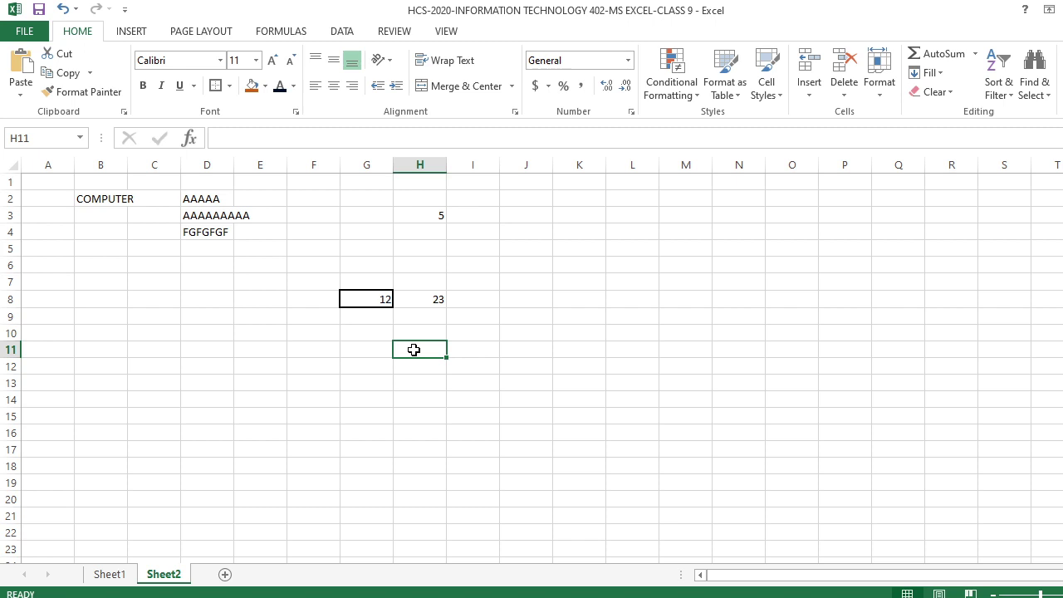
- Review G8 and H8, then click through nearby cells H9, F9, G10 and G13
{"action": "left_click", "coordinate": [367, 301]}
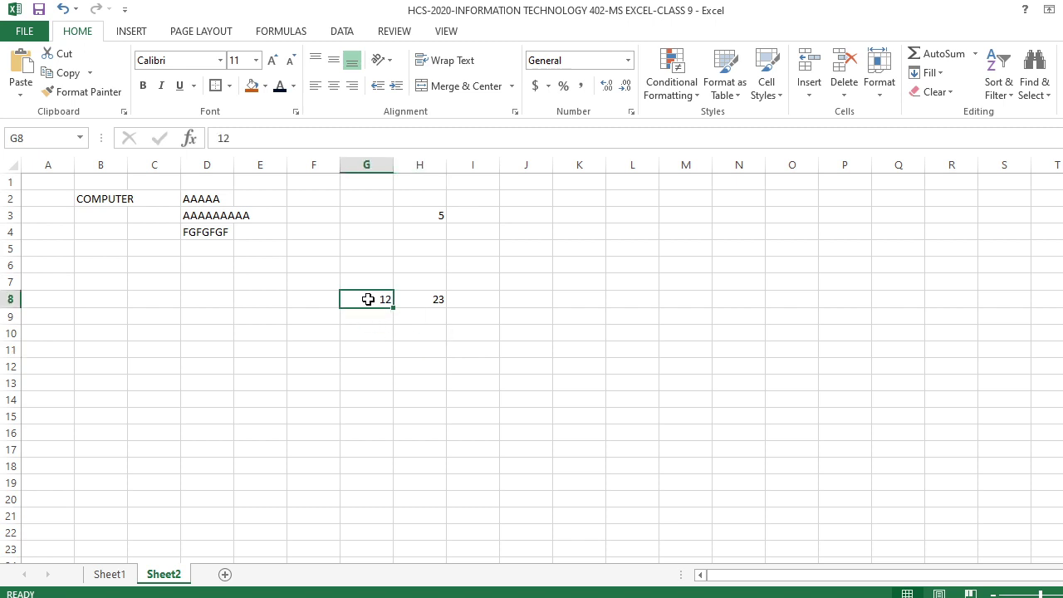
{"action": "left_click", "coordinate": [410, 300]}
{"action": "left_click", "coordinate": [395, 317]}
{"action": "left_click", "coordinate": [363, 331]}
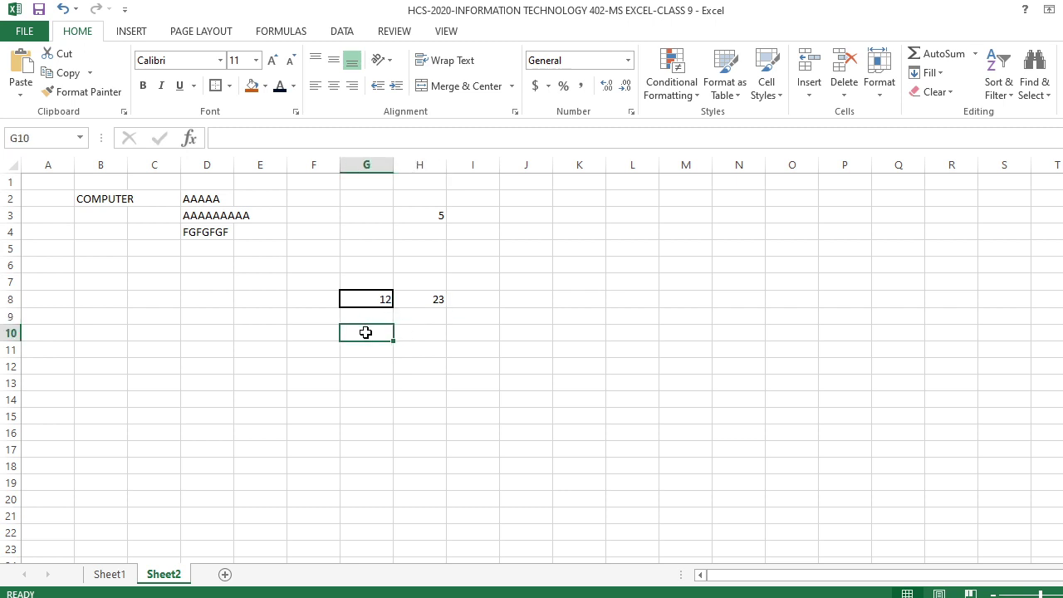
{"action": "left_click", "coordinate": [303, 316]}
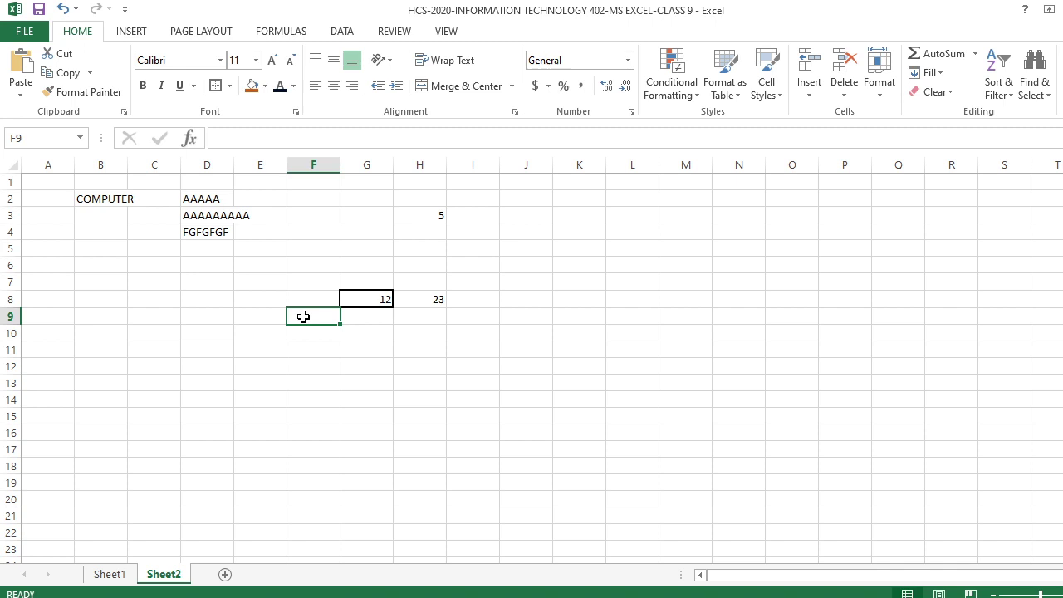
{"action": "left_click", "coordinate": [374, 379]}
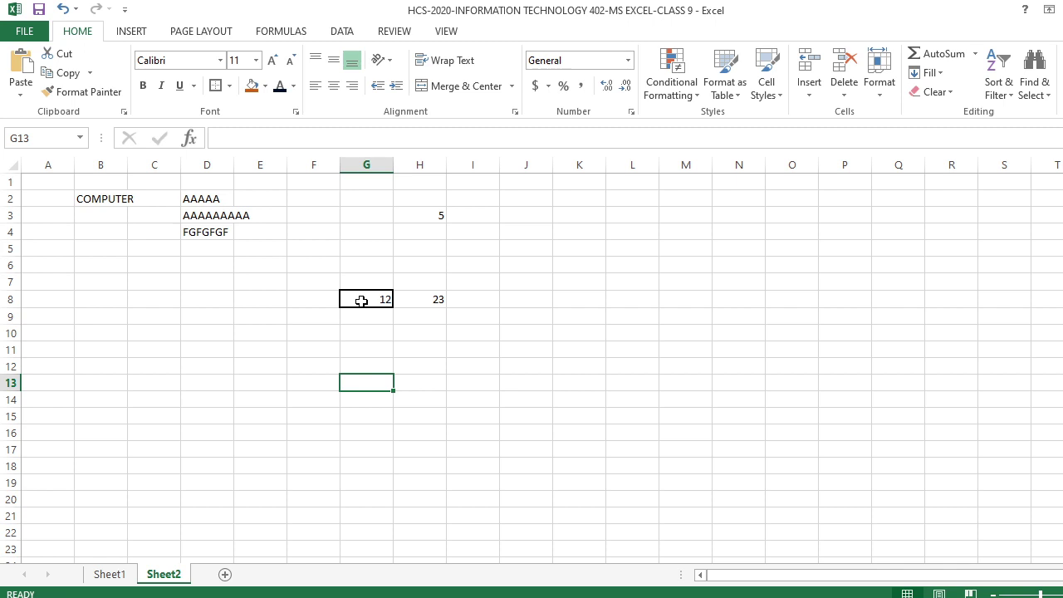
{"action": "left_click", "coordinate": [342, 336]}
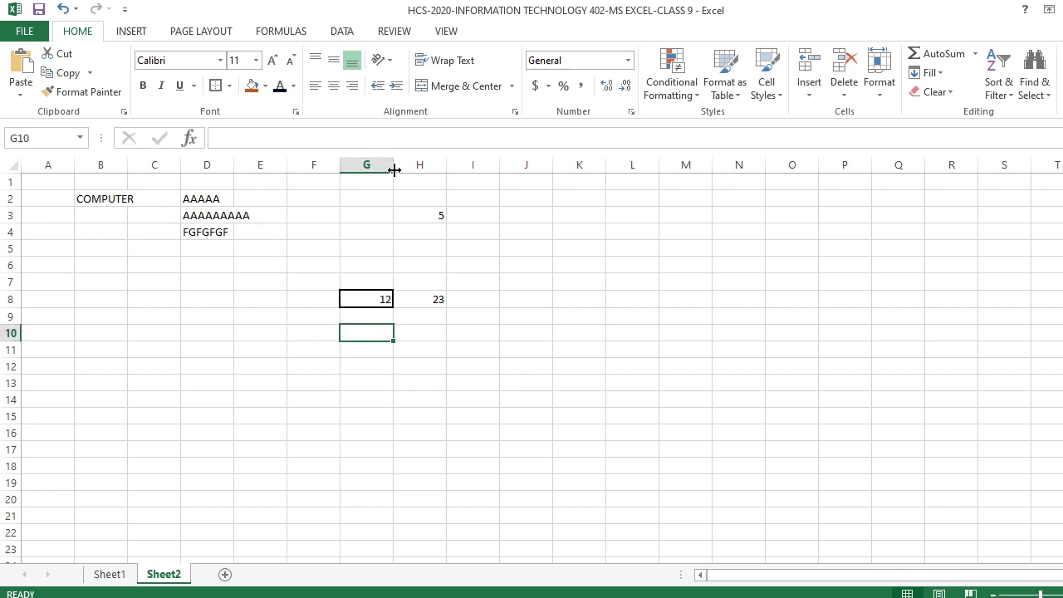
- Widen column G, then narrow it back down
{"action": "left_click_drag", "start_coordinate": [395, 169], "coordinate": [573, 169]}
{"action": "left_click_drag", "start_coordinate": [474, 172], "coordinate": [382, 172]}
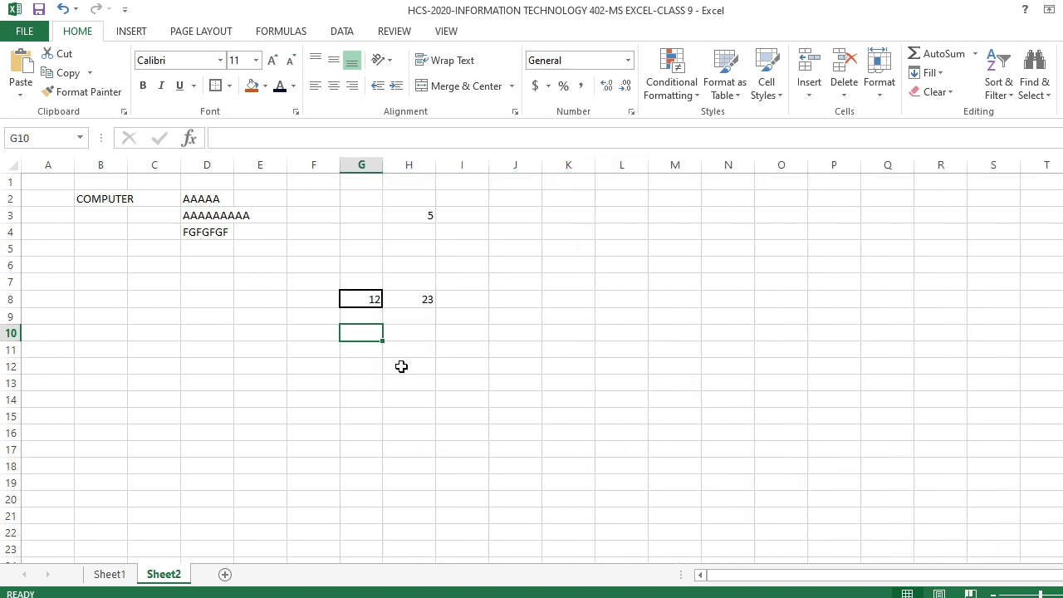
{"action": "left_click", "coordinate": [407, 398]}
- Type a long run of A's into cell K7
{"action": "left_click", "coordinate": [565, 282]}
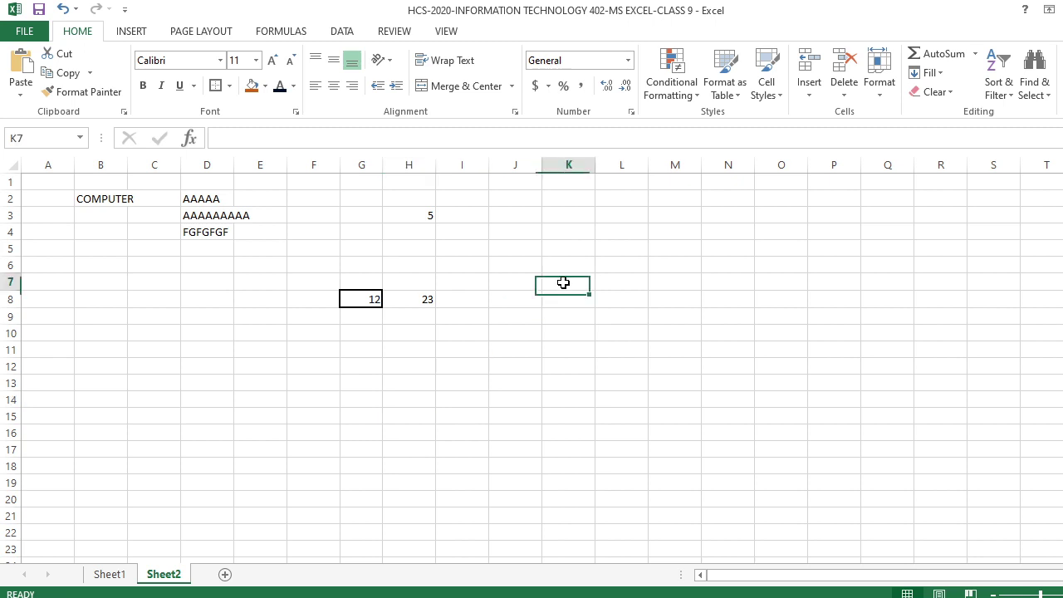
{"action": "type", "text": "AAAAAAAAAAAAAAAAAAAAAAAAAAA"}
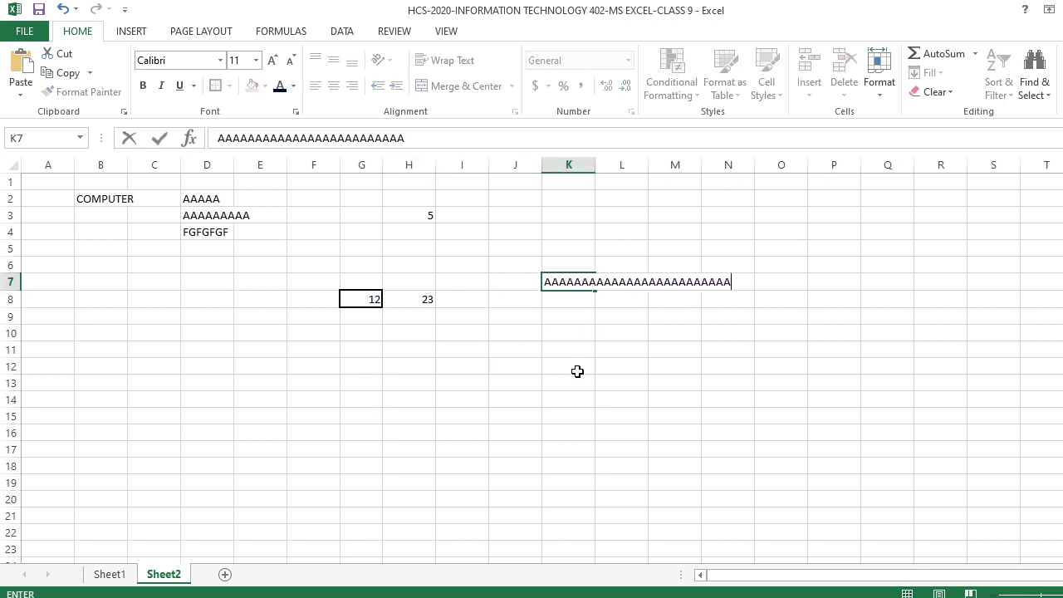
{"action": "left_click", "coordinate": [577, 372]}
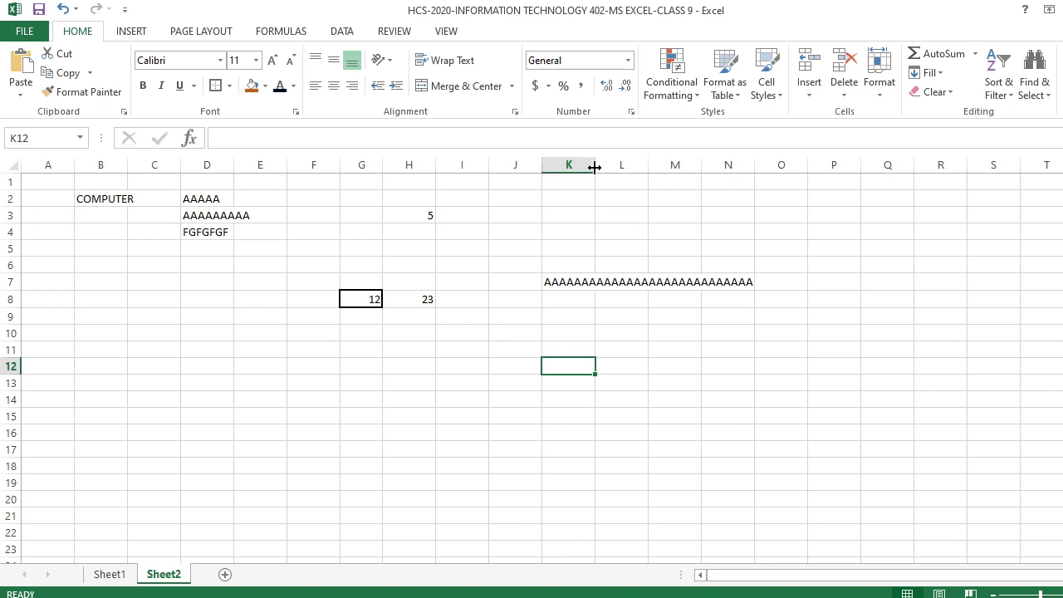
{"action": "left_click_drag", "start_coordinate": [595, 168], "coordinate": [762, 168]}
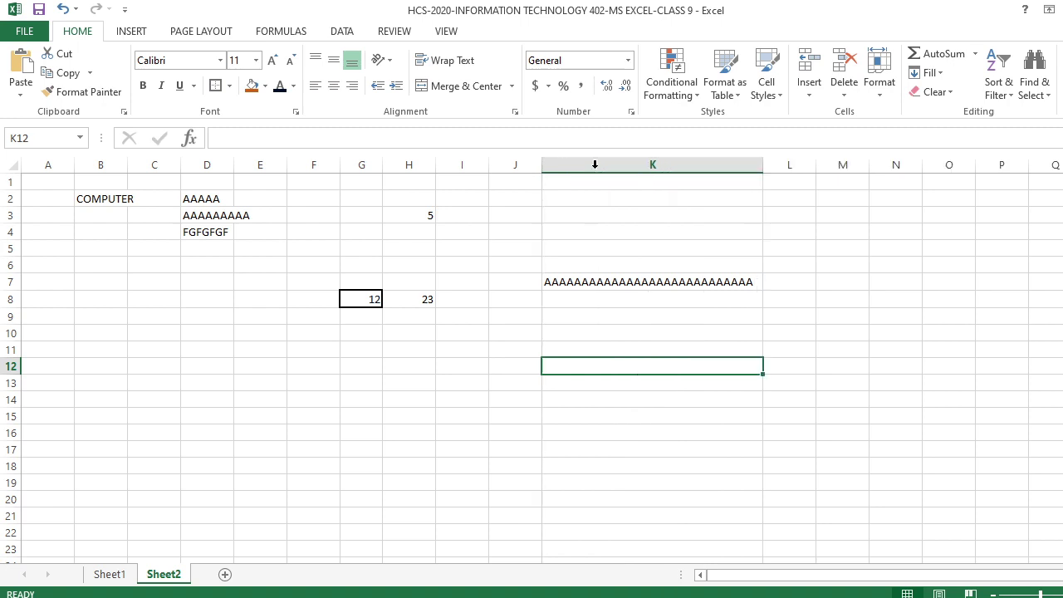
{"action": "left_click", "coordinate": [614, 162]}
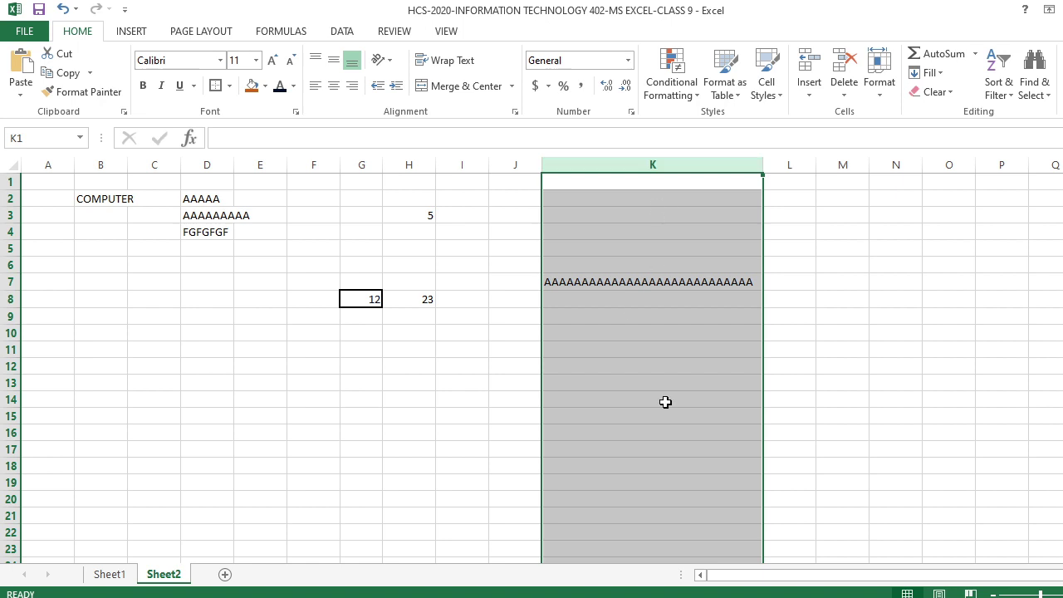
{"action": "left_click", "coordinate": [938, 313]}
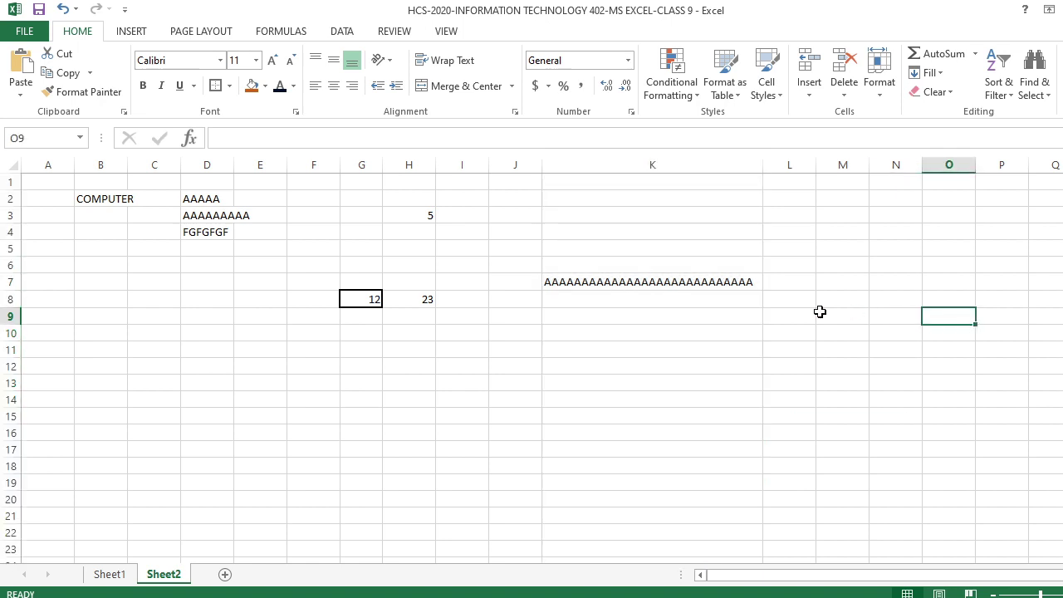
{"action": "left_click", "coordinate": [690, 280]}
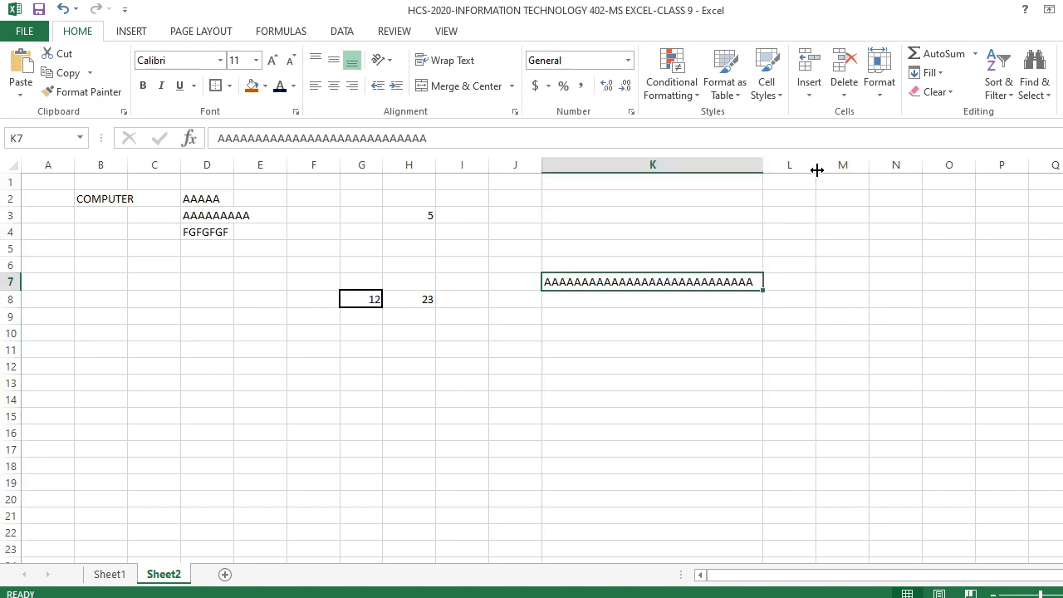
{"action": "left_click", "coordinate": [780, 164]}
{"action": "left_click_drag", "start_coordinate": [817, 165], "coordinate": [683, 169]}
{"action": "left_click", "coordinate": [718, 165]}
{"action": "left_click_drag", "start_coordinate": [644, 173], "coordinate": [595, 171]}
{"action": "left_click", "coordinate": [647, 411]}
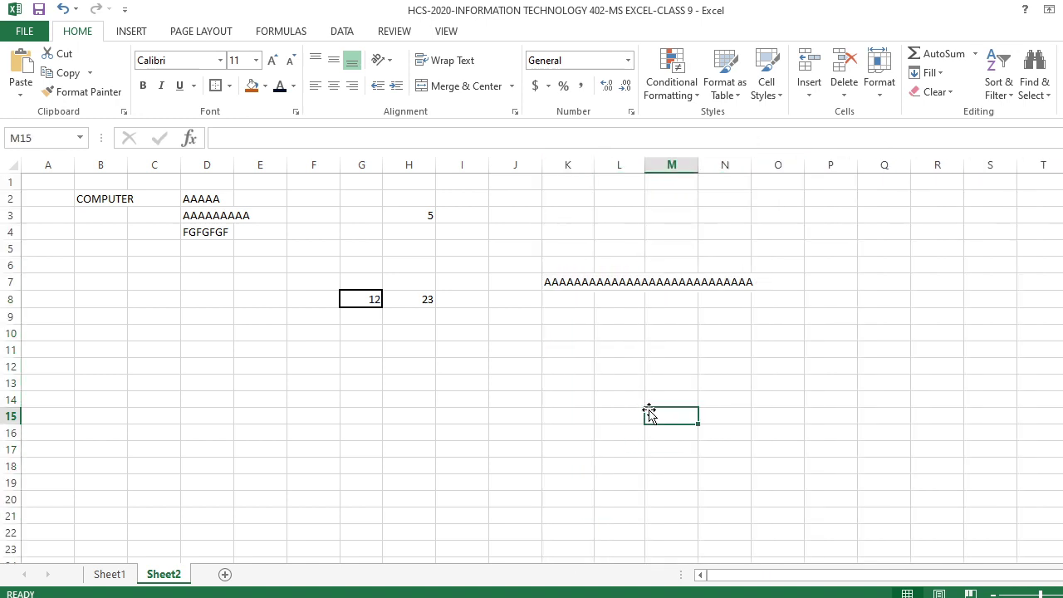
{"action": "left_click", "coordinate": [572, 283]}
{"action": "left_click", "coordinate": [616, 283]}
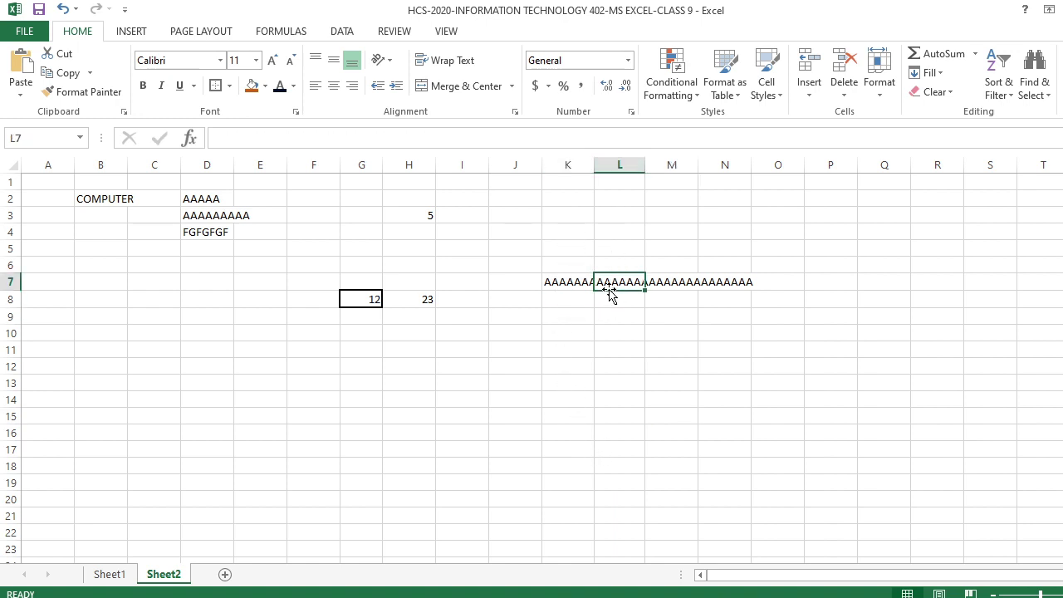
{"action": "left_click", "coordinate": [570, 283]}
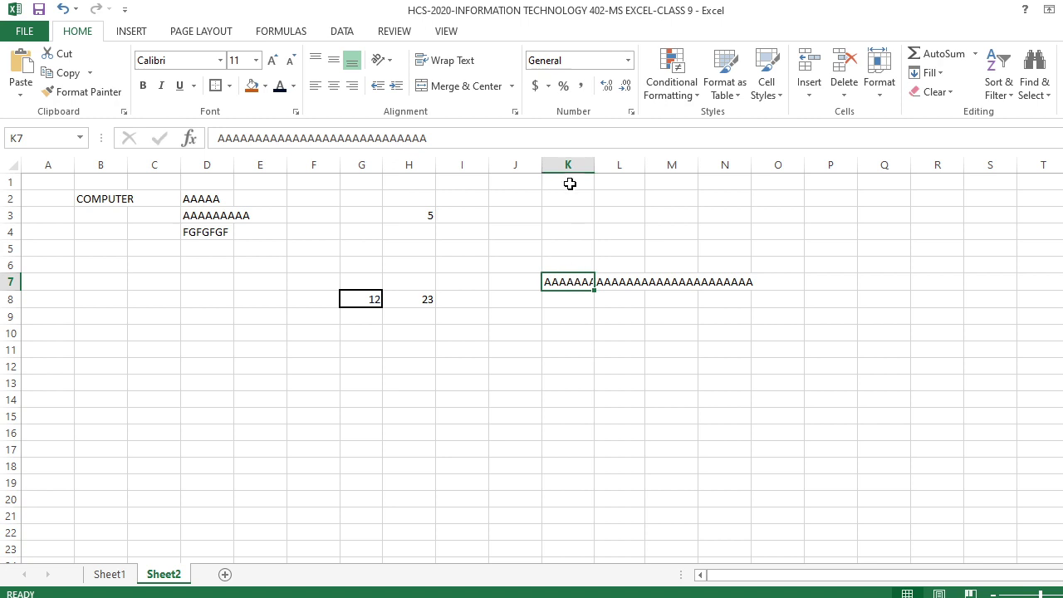
{"action": "left_click", "coordinate": [625, 282]}
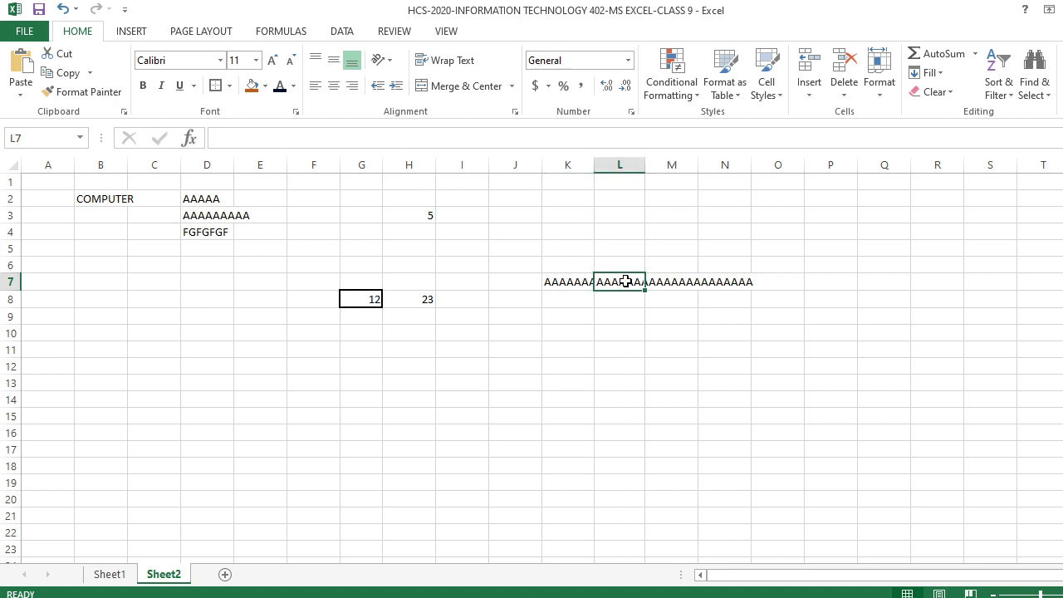
{"action": "type", "text": "BBBBBBBBBBBBBBBBBBBBBBBBBBBBBBB"}
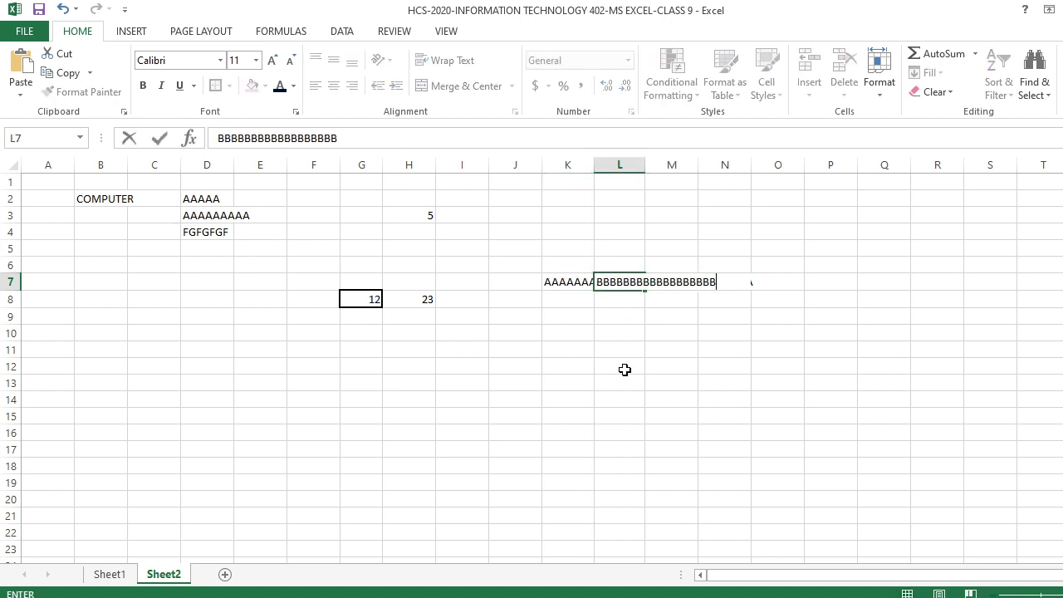
- Commit the B's in L7 and enter a run of C's into M7
{"action": "left_click", "coordinate": [624, 369]}
{"action": "left_click", "coordinate": [671, 282]}
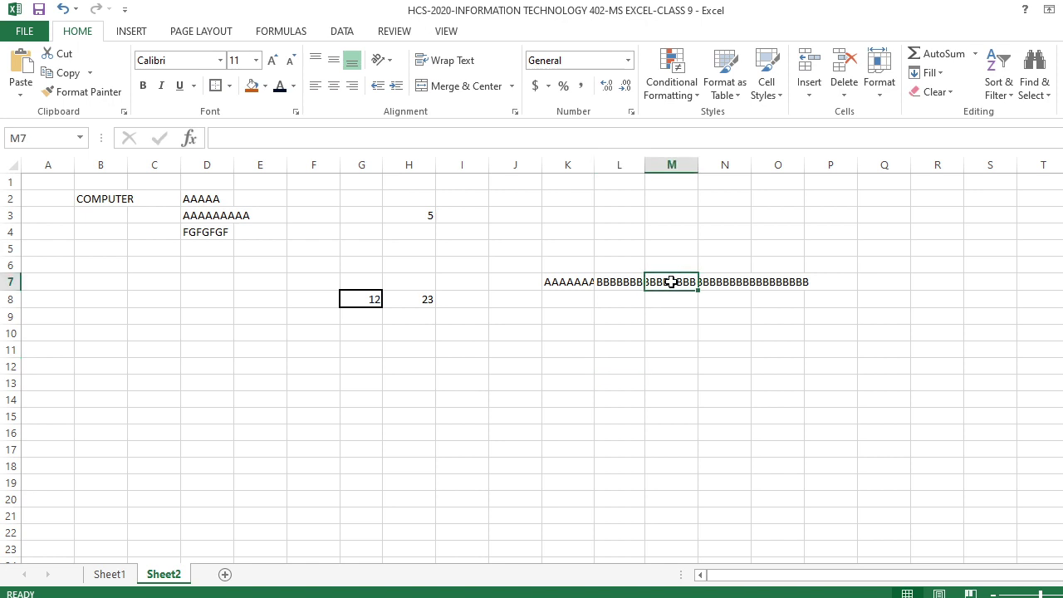
{"action": "type", "text": "CCCCCCCCCCCCCCCCCCCC"}
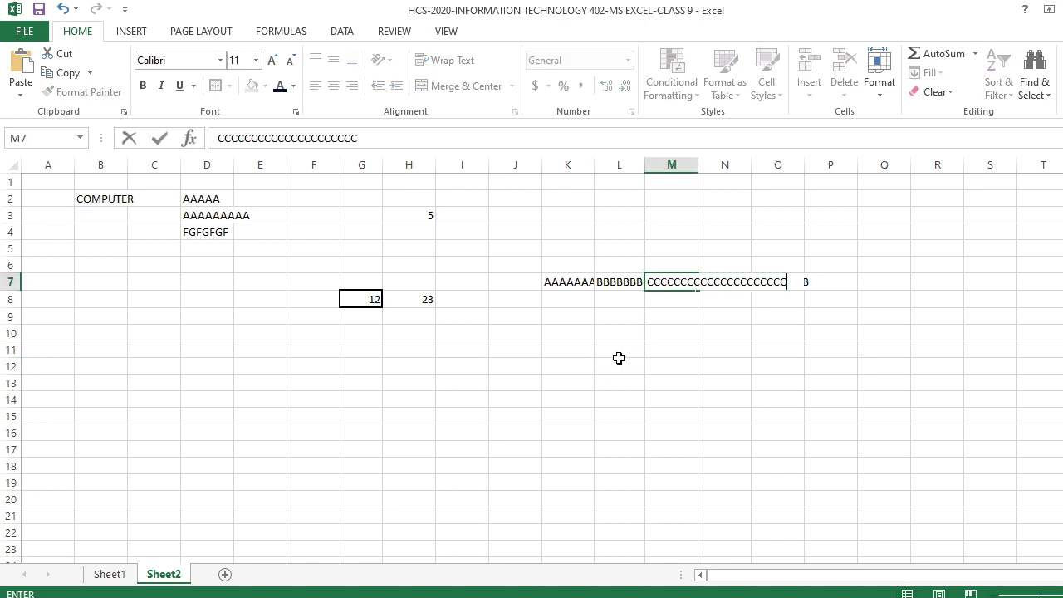
{"action": "left_click", "coordinate": [619, 358]}
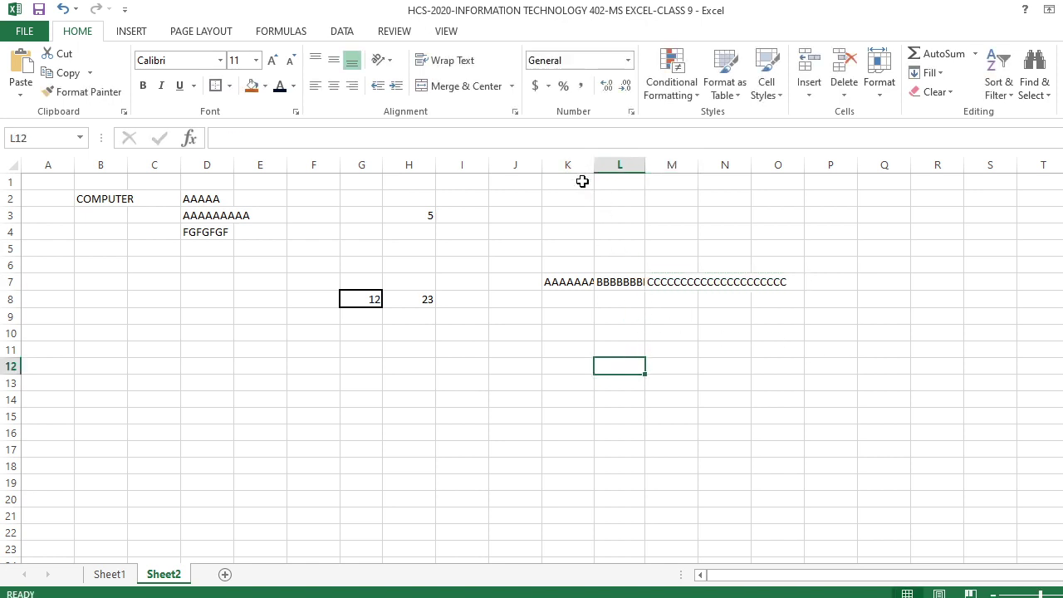
{"action": "left_click", "coordinate": [582, 282]}
{"action": "left_click", "coordinate": [623, 283]}
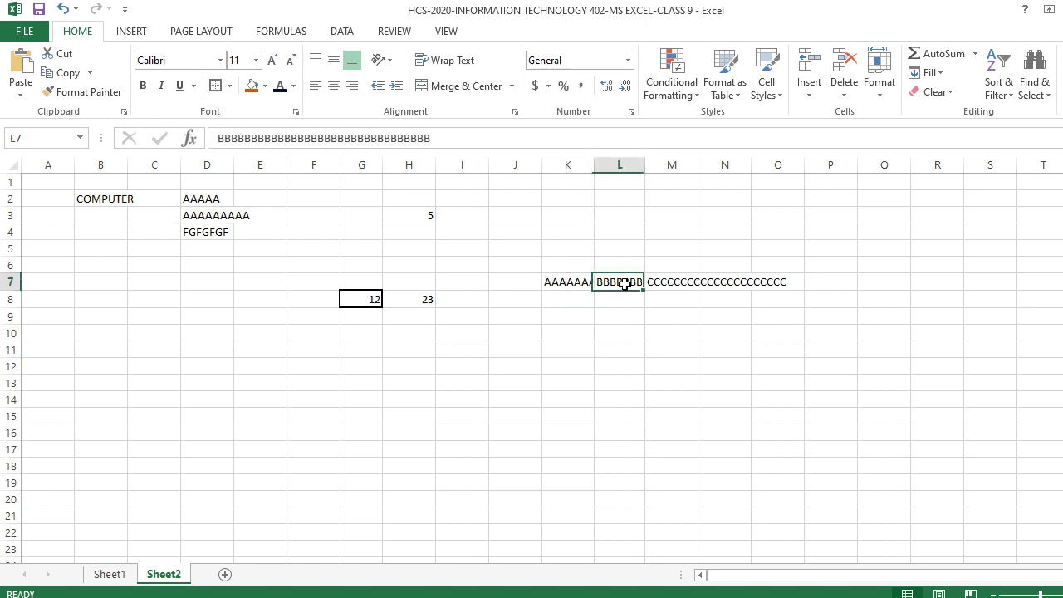
{"action": "left_click", "coordinate": [676, 282]}
- AutoFit columns K, L and M to their A's, B's and C's
{"action": "double_click", "coordinate": [594, 165]}
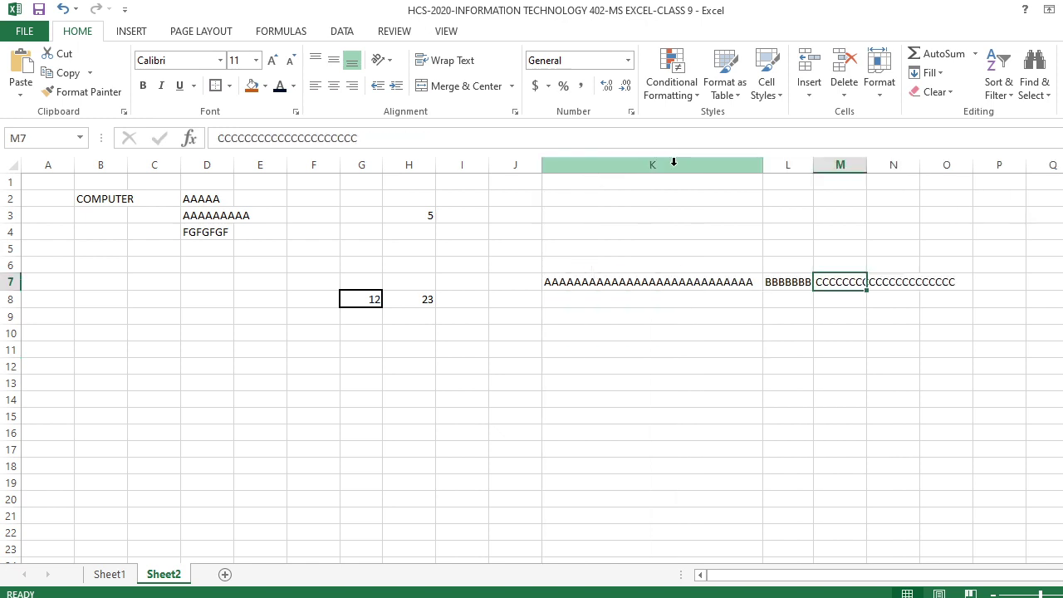
{"action": "double_click", "coordinate": [813, 165]}
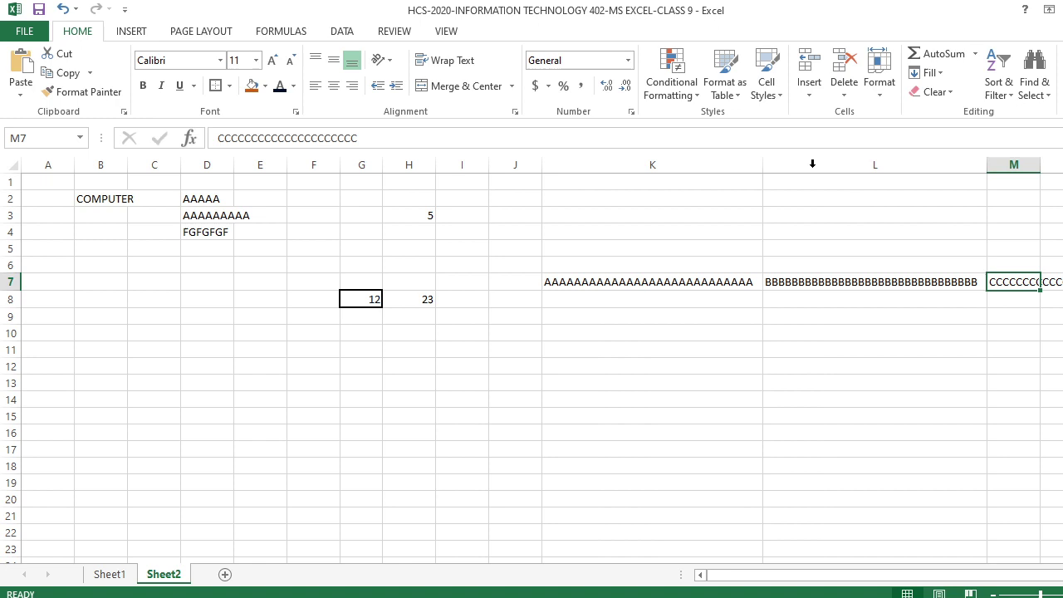
{"action": "double_click", "coordinate": [1041, 165]}
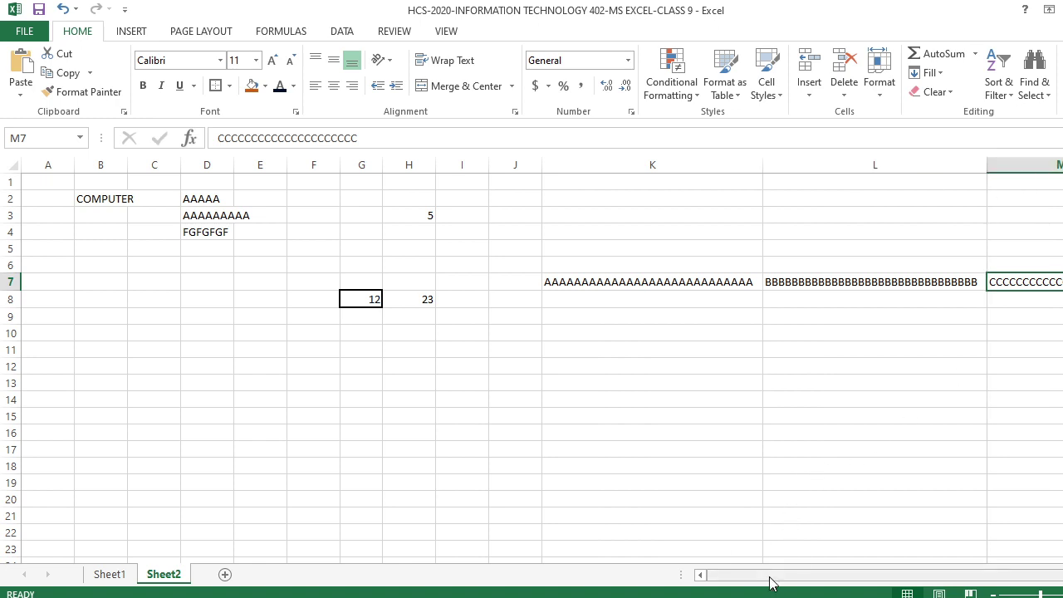
{"action": "left_click_drag", "start_coordinate": [769, 581], "coordinate": [872, 582]}
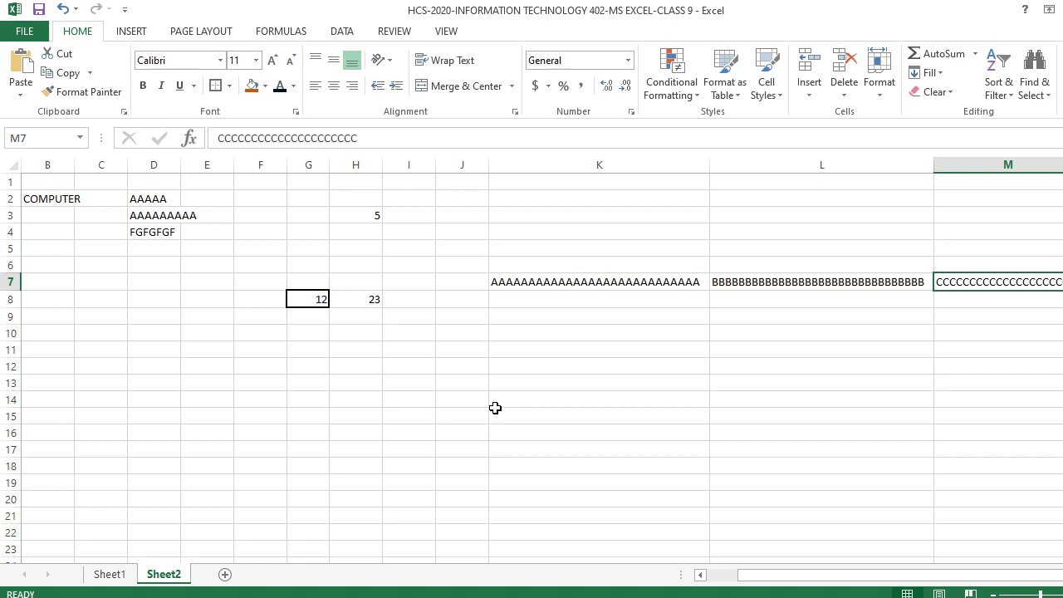
- Mark up the long entries in row 7 with ink, then clear the annotations
{"action": "left_click_drag", "start_coordinate": [457, 303], "coordinate": [1062, 329]}
{"action": "left_click_drag", "start_coordinate": [1062, 259], "coordinate": [882, 250]}
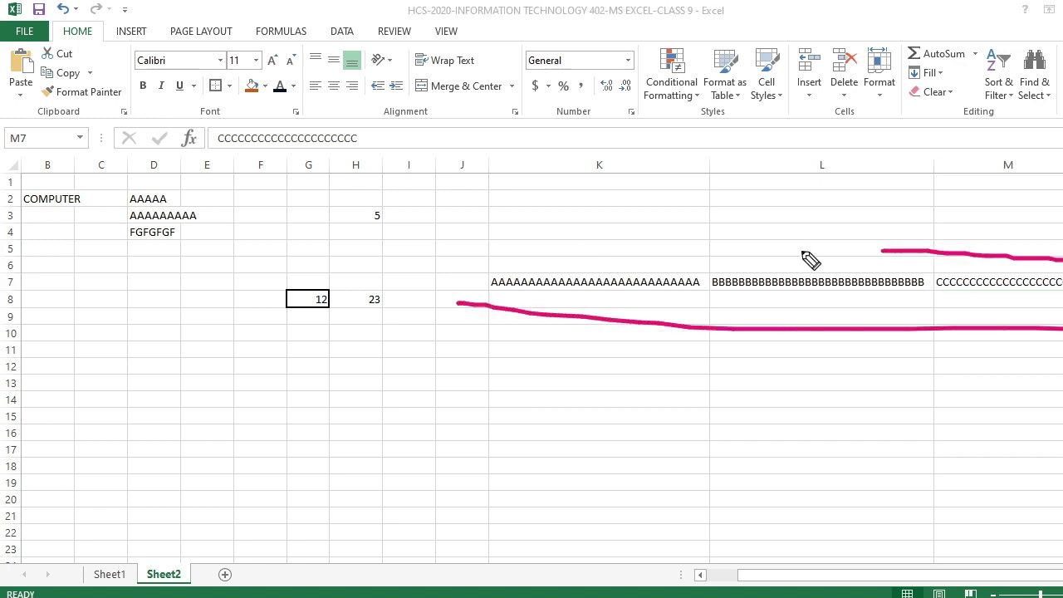
{"action": "mouse_move", "coordinate": [804, 255]}
{"action": "left_mouse_down"}
{"action": "mouse_move", "coordinate": [351, 301]}
{"action": "mouse_move", "coordinate": [588, 310]}
{"action": "left_mouse_up"}
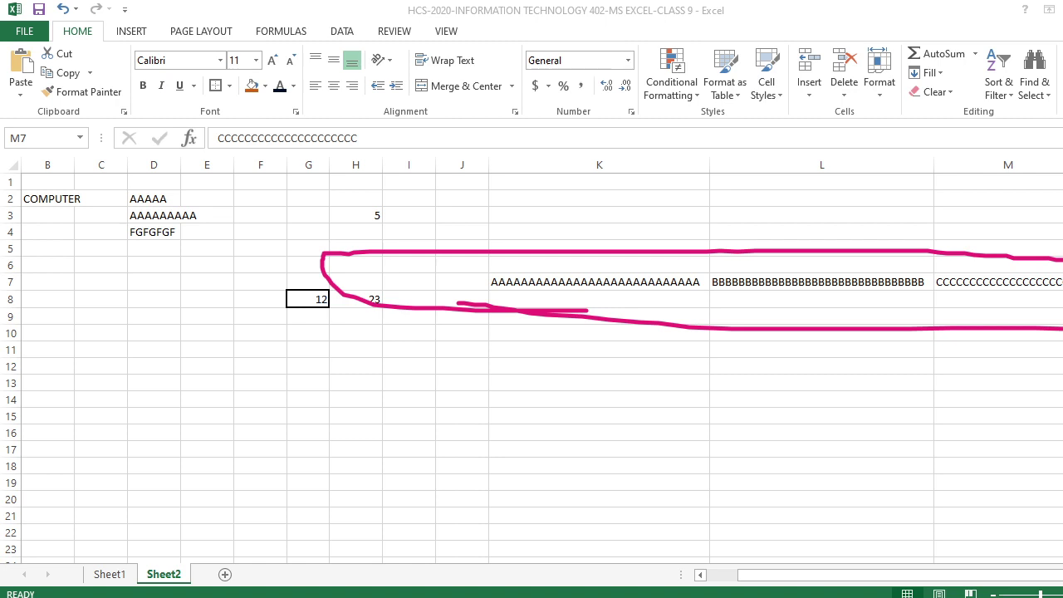
{"action": "key", "text": "Escape"}
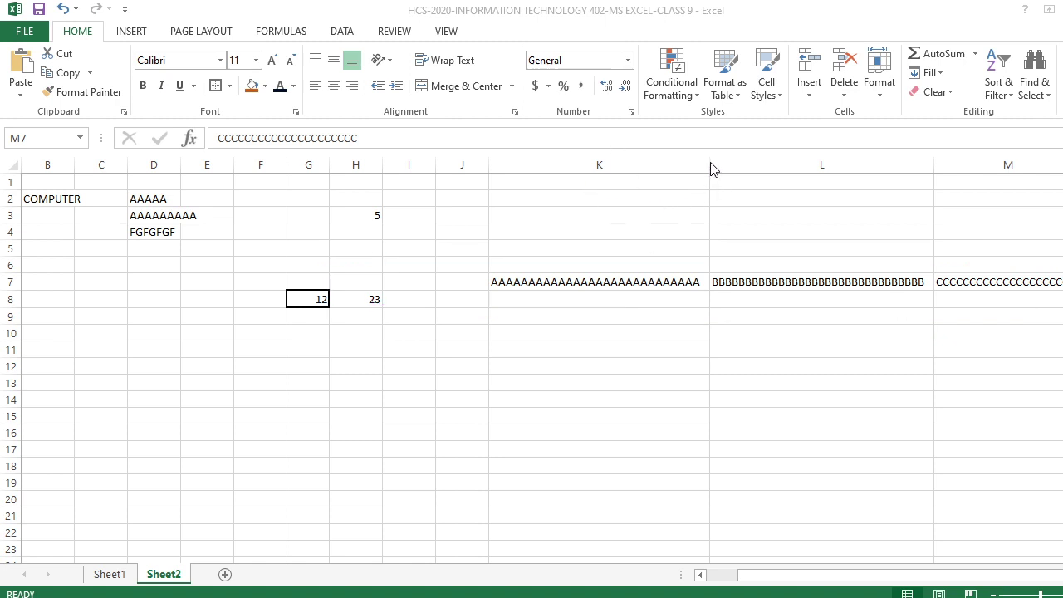
- Narrow columns K and L to truncate their text, then AutoFit columns M, L and K
{"action": "left_click_drag", "start_coordinate": [710, 159], "coordinate": [579, 166]}
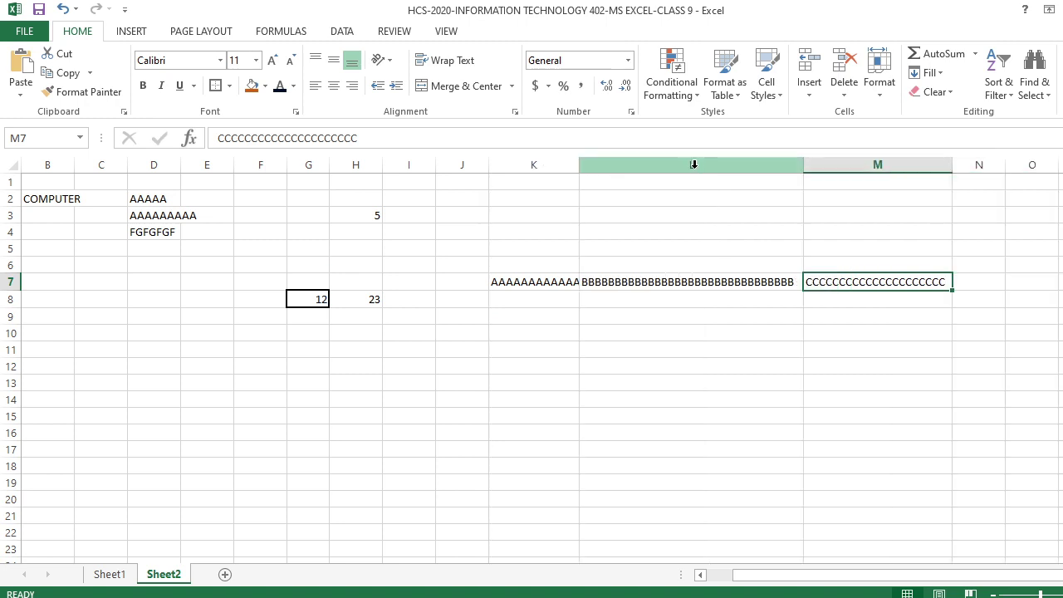
{"action": "left_click_drag", "start_coordinate": [803, 165], "coordinate": [631, 175]}
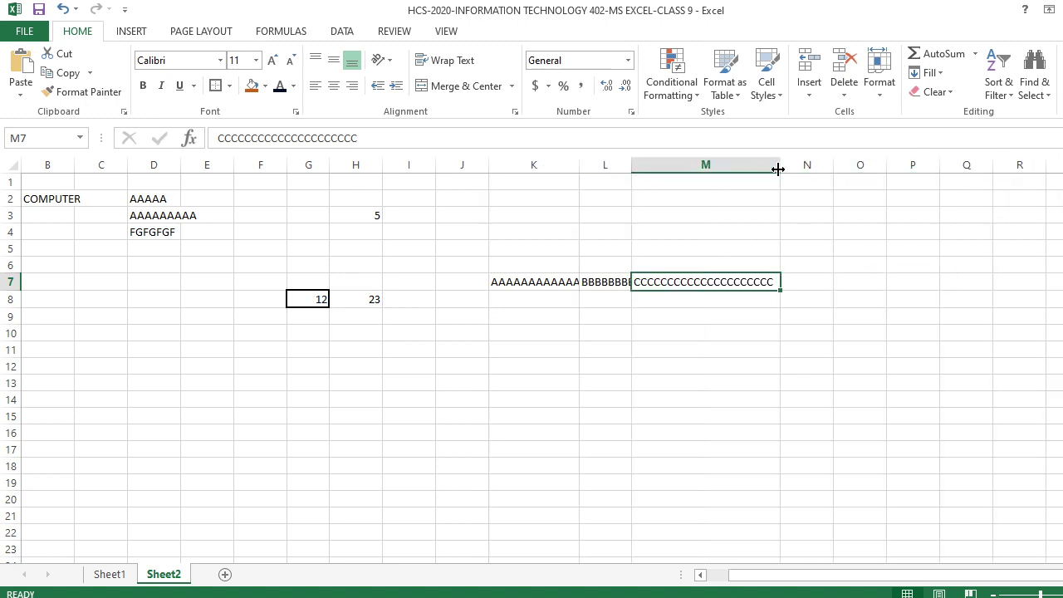
{"action": "left_click_drag", "start_coordinate": [779, 168], "coordinate": [679, 172]}
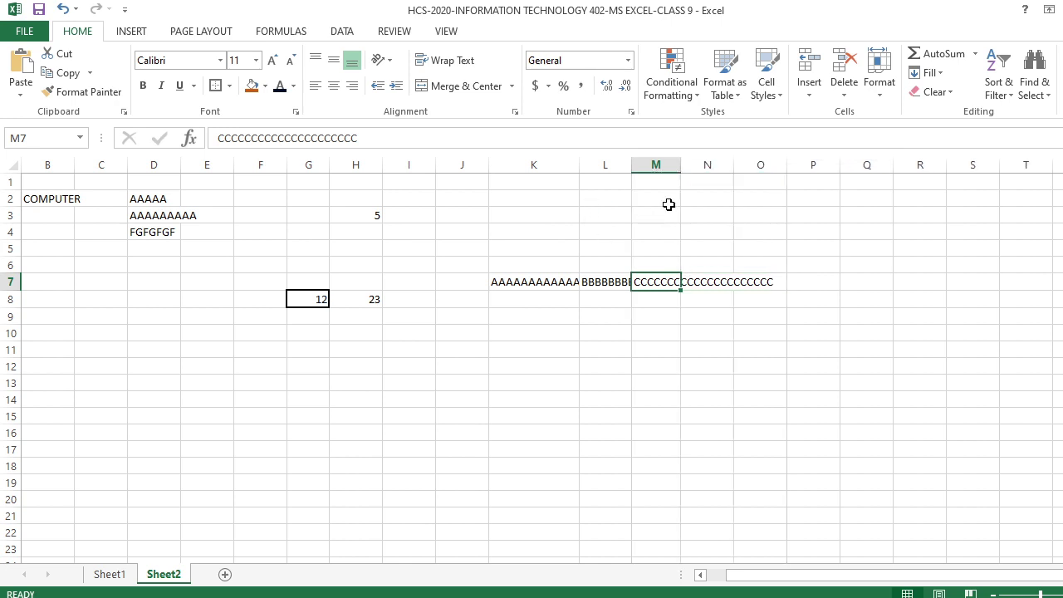
{"action": "double_click", "coordinate": [680, 168]}
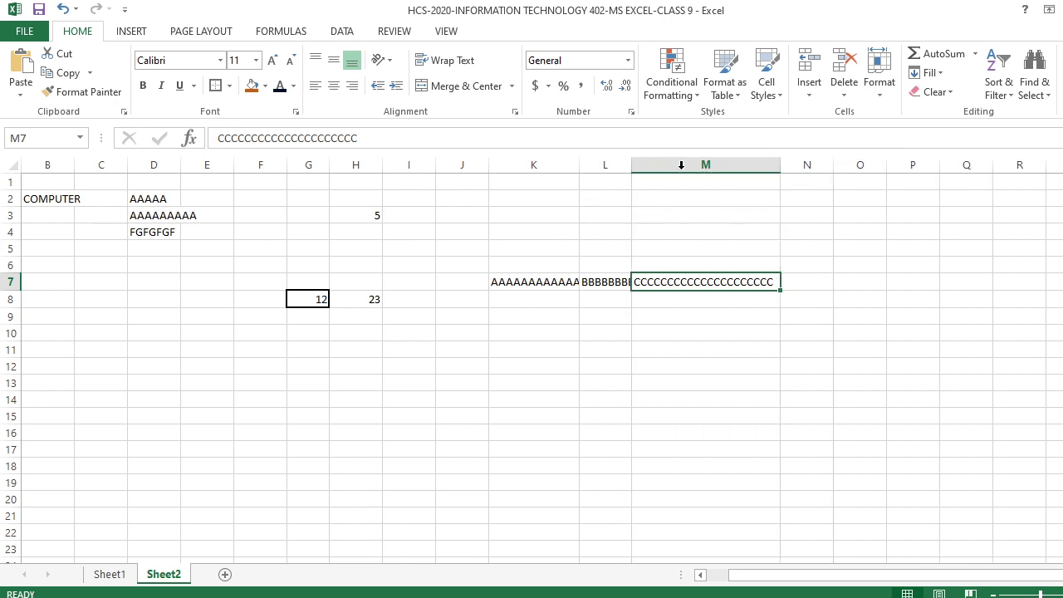
{"action": "double_click", "coordinate": [632, 164]}
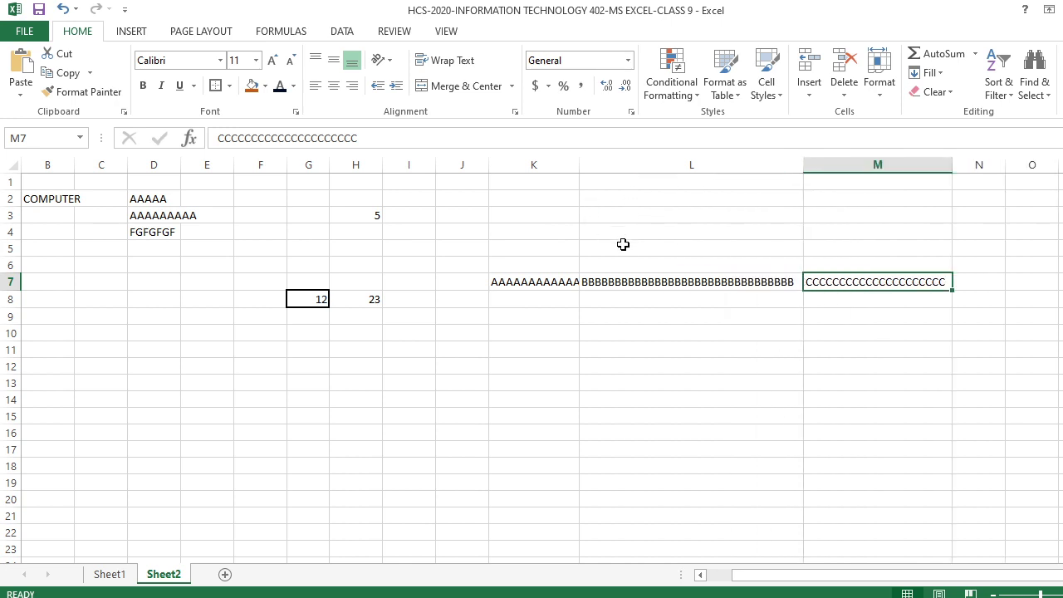
{"action": "double_click", "coordinate": [579, 162]}
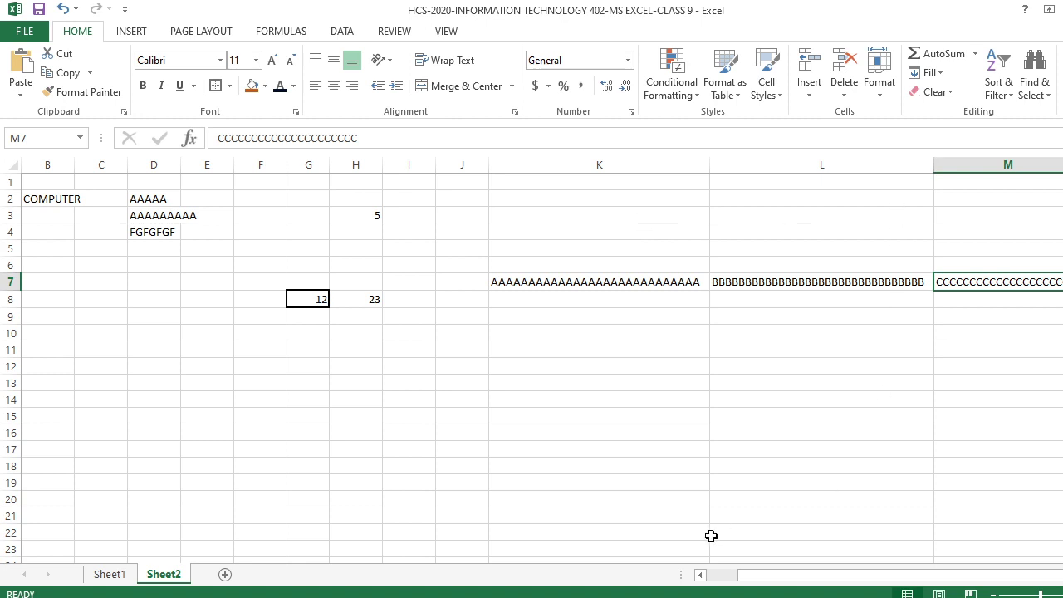
{"action": "mouse_move", "coordinate": [242, 543]}
{"action": "left_mouse_down"}
{"action": "mouse_move", "coordinate": [175, 537]}
{"action": "mouse_move", "coordinate": [67, 557]}
{"action": "mouse_move", "coordinate": [73, 594]}
{"action": "mouse_move", "coordinate": [254, 573]}
{"action": "mouse_move", "coordinate": [233, 539]}
{"action": "left_mouse_up"}
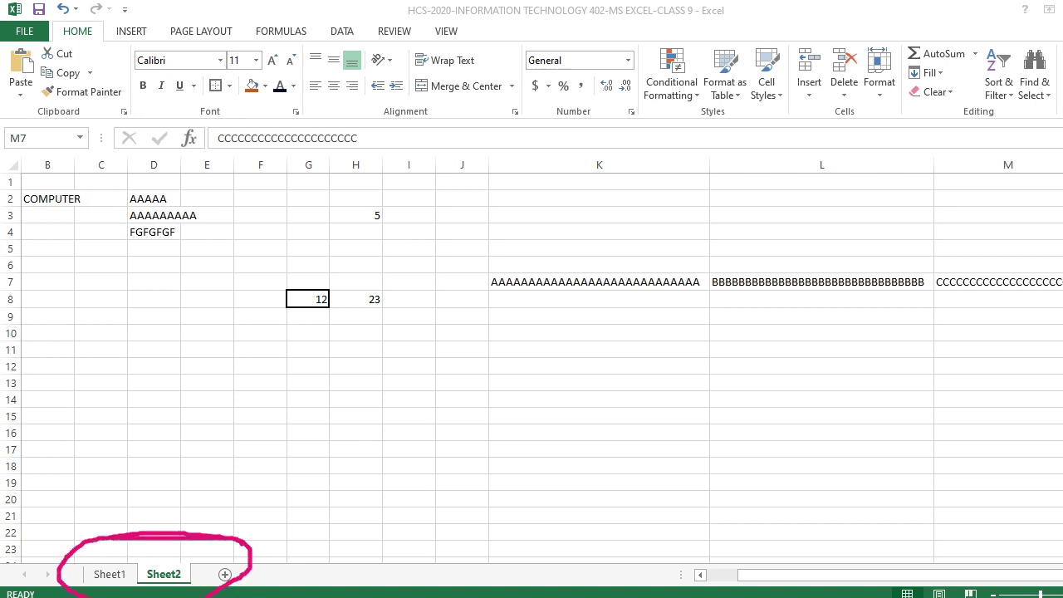
{"action": "left_click_drag", "start_coordinate": [98, 582], "coordinate": [157, 584]}
{"action": "mouse_move", "coordinate": [1061, 549]}
{"action": "left_mouse_down"}
{"action": "mouse_move", "coordinate": [812, 549]}
{"action": "mouse_move", "coordinate": [698, 579]}
{"action": "mouse_move", "coordinate": [976, 584]}
{"action": "mouse_move", "coordinate": [1060, 546]}
{"action": "left_mouse_up"}
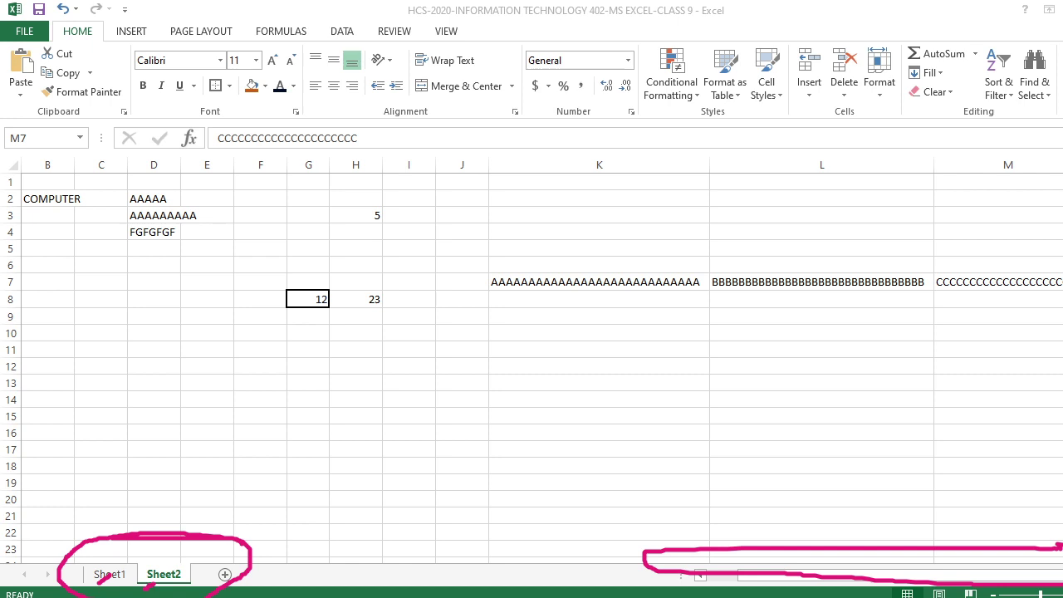
{"action": "mouse_move", "coordinate": [1062, 582]}
{"action": "left_mouse_down"}
{"action": "mouse_move", "coordinate": [966, 585]}
{"action": "mouse_move", "coordinate": [952, 597]}
{"action": "left_mouse_up"}
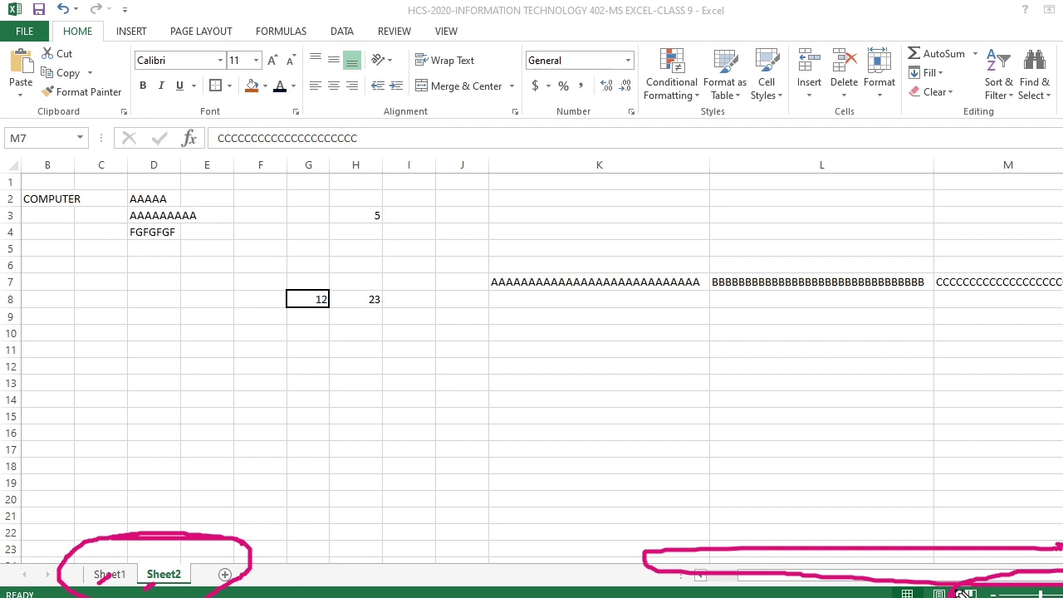
{"action": "mouse_move", "coordinate": [964, 588]}
{"action": "left_mouse_down"}
{"action": "mouse_move", "coordinate": [931, 579]}
{"action": "mouse_move", "coordinate": [890, 594]}
{"action": "left_mouse_up"}
{"action": "key", "text": "Escape"}
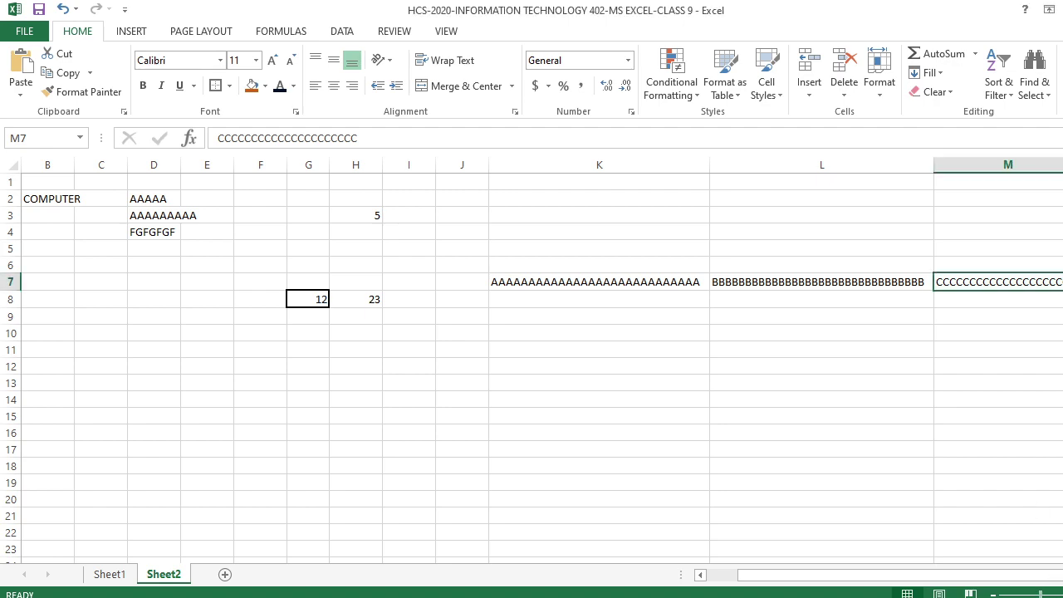
{"action": "scroll", "coordinate": [531, 359], "scroll_direction": "right", "scroll_amount": 6}
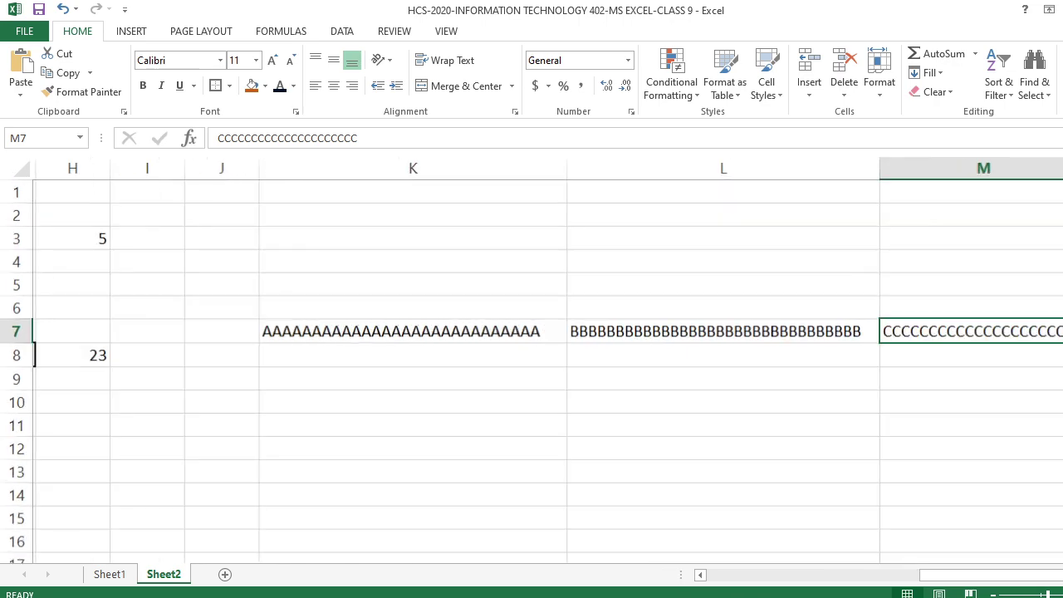
{"action": "scroll", "coordinate": [531, 360], "scroll_direction": "up", "scroll_amount": 3}
{"action": "scroll", "coordinate": [840, 527], "scroll_direction": "up", "scroll_amount": 3}
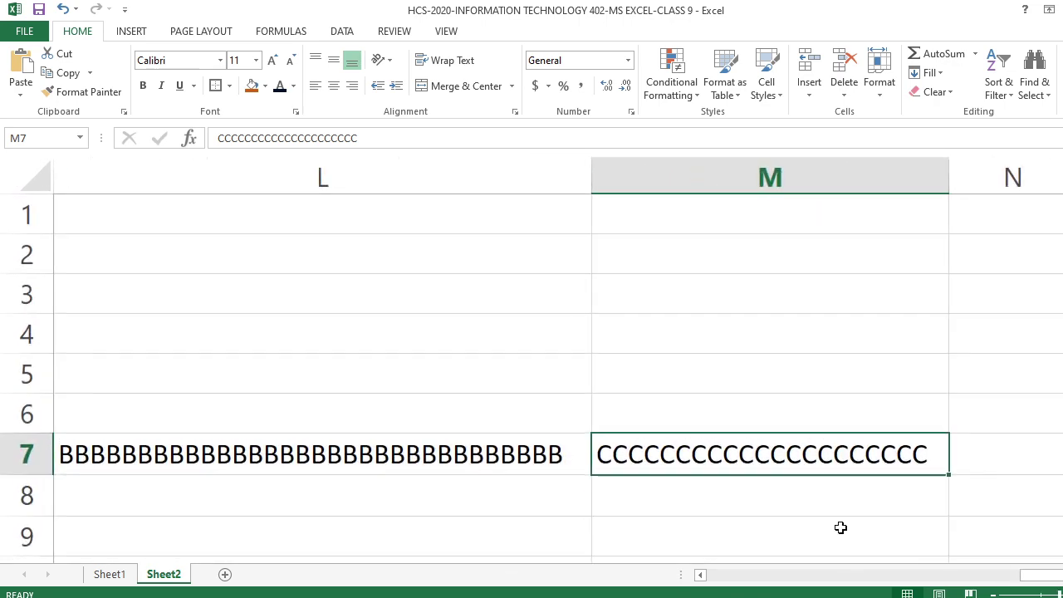
{"action": "scroll", "coordinate": [532, 360], "scroll_direction": "down", "scroll_amount": 4}
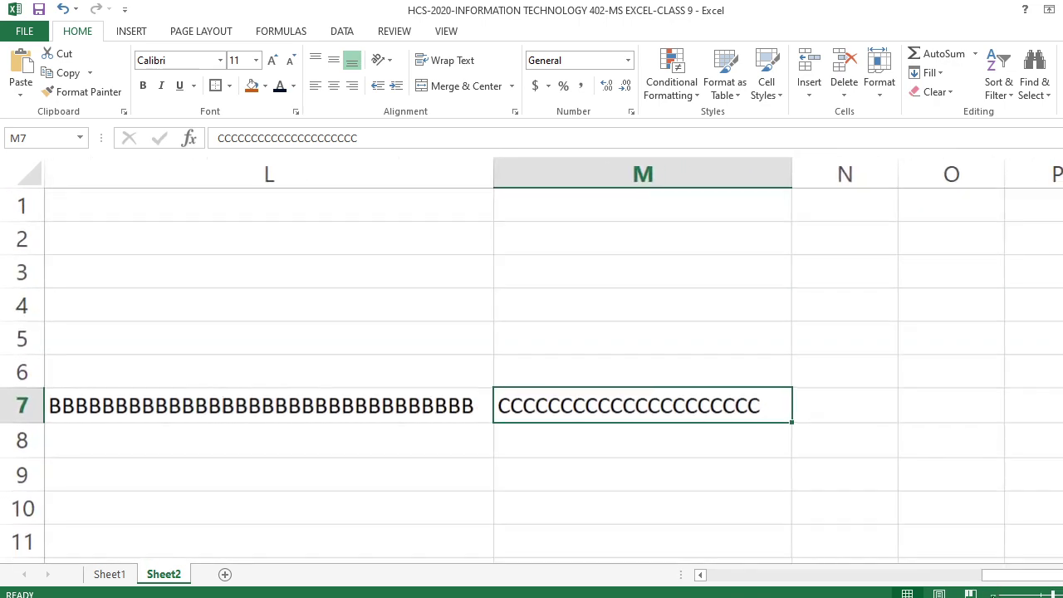
{"action": "scroll", "coordinate": [532, 360], "scroll_direction": "down", "scroll_amount": 4}
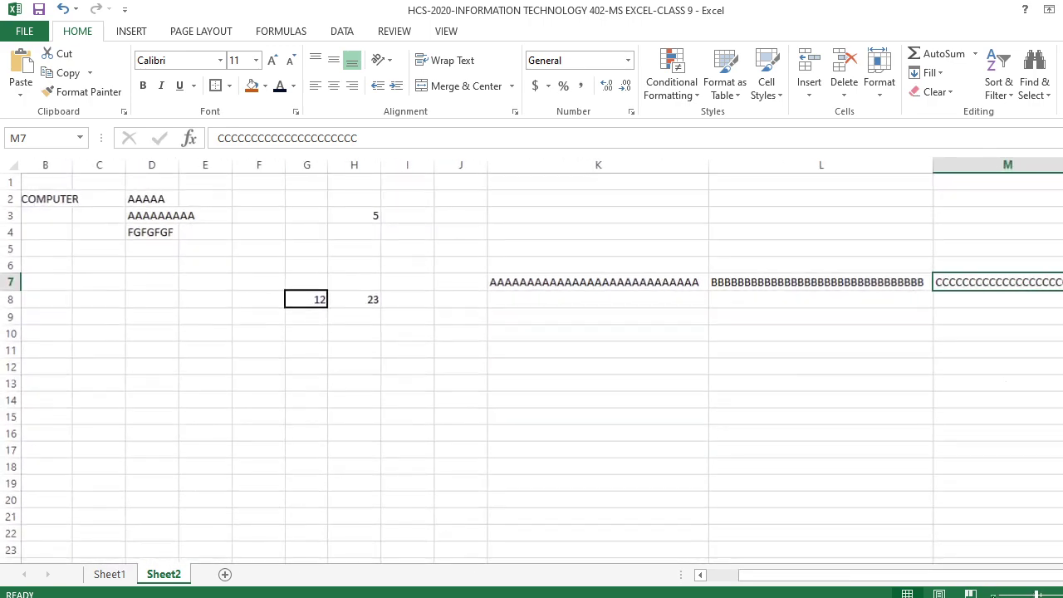
{"action": "scroll", "coordinate": [1033, 584], "scroll_direction": "up", "scroll_amount": 1}
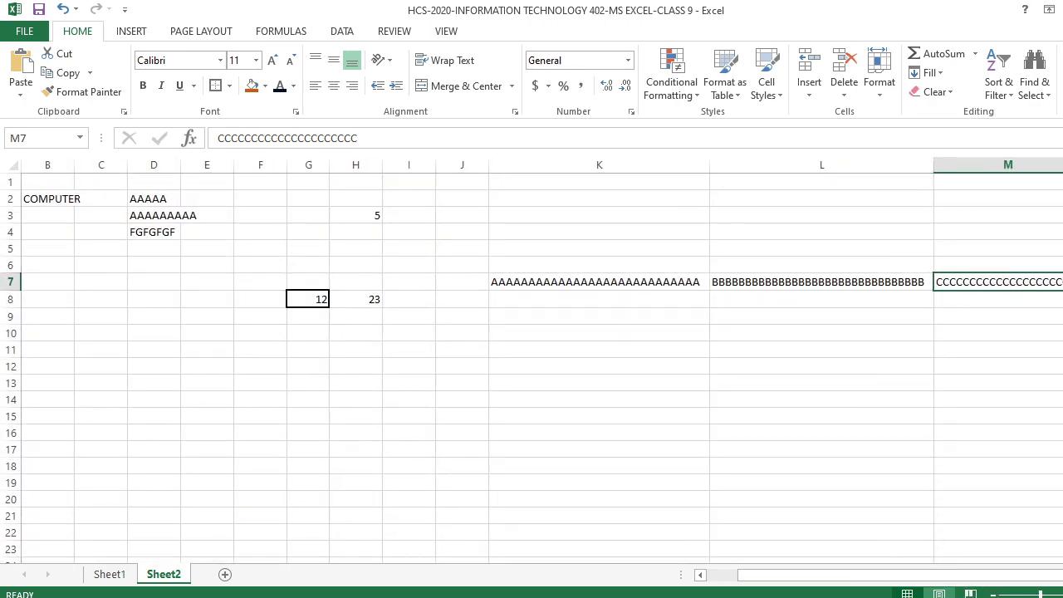
- Cycle through Page Layout and Page Break Preview back to Normal view, then select L12
{"action": "left_click", "coordinate": [939, 594]}
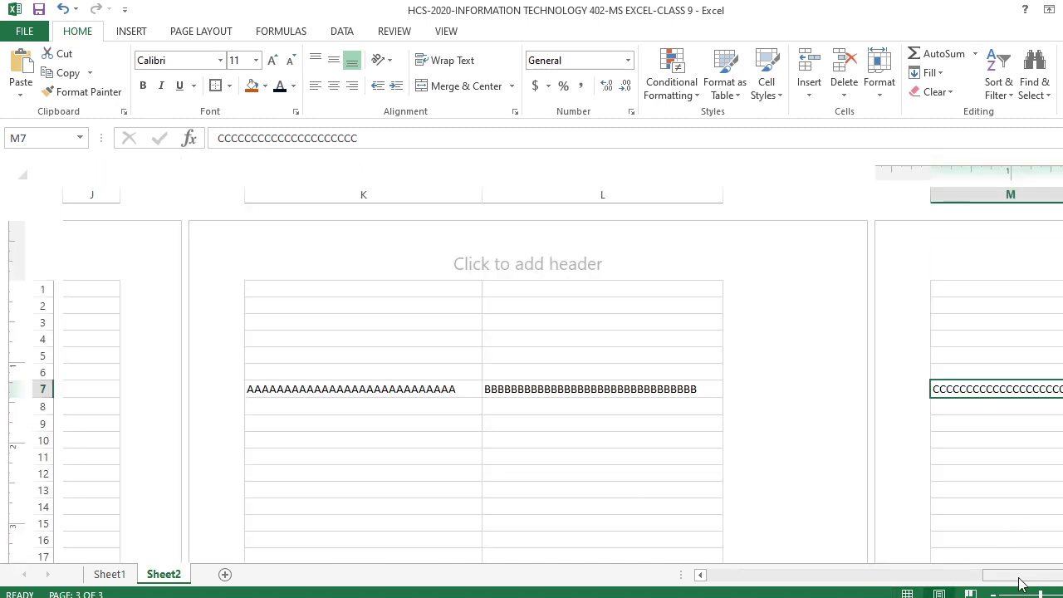
{"action": "left_click", "coordinate": [971, 594]}
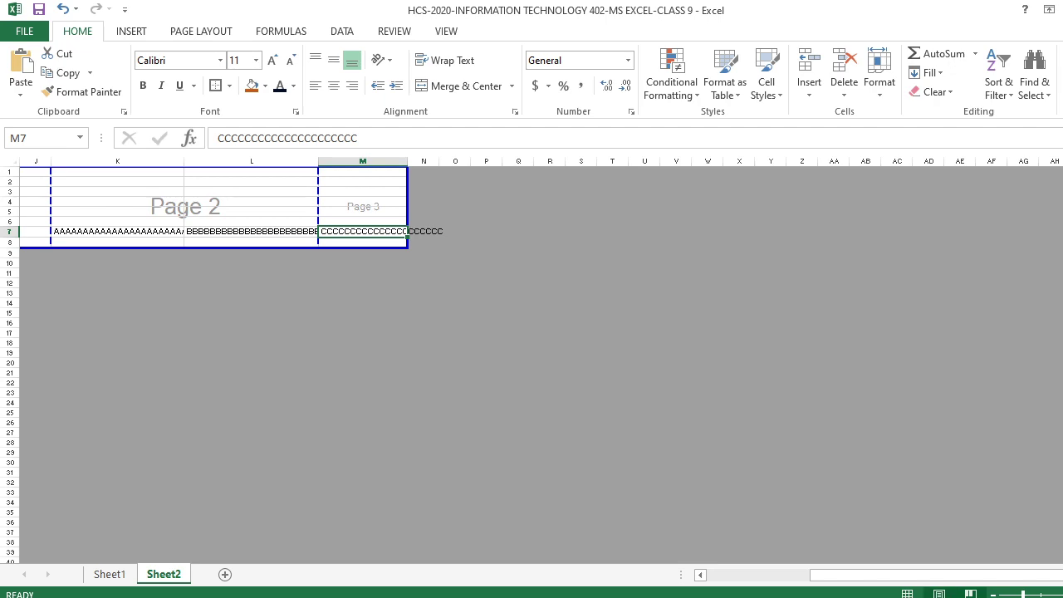
{"action": "left_click", "coordinate": [938, 594]}
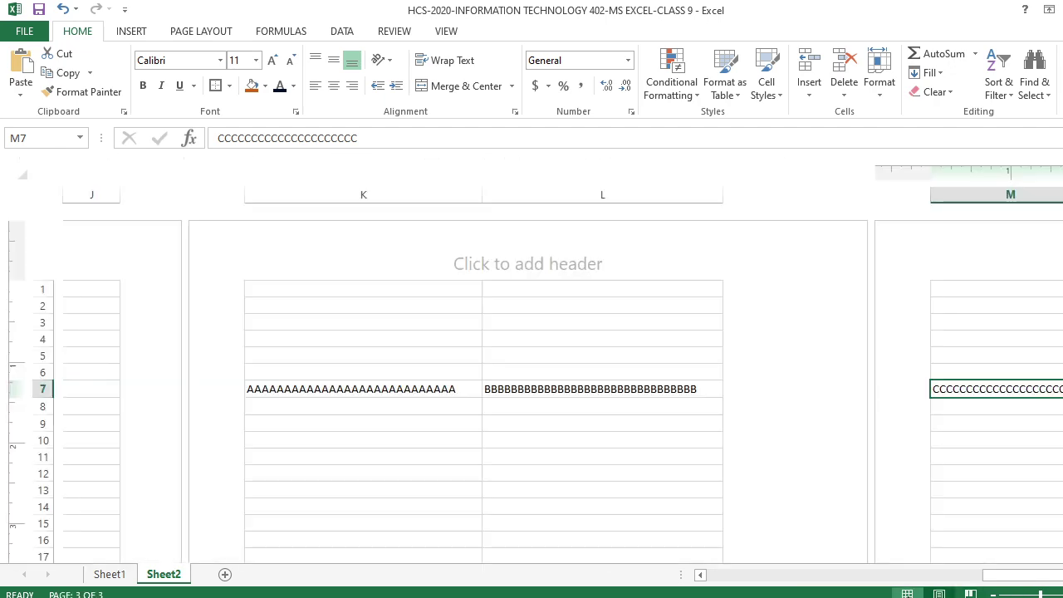
{"action": "left_click", "coordinate": [907, 594]}
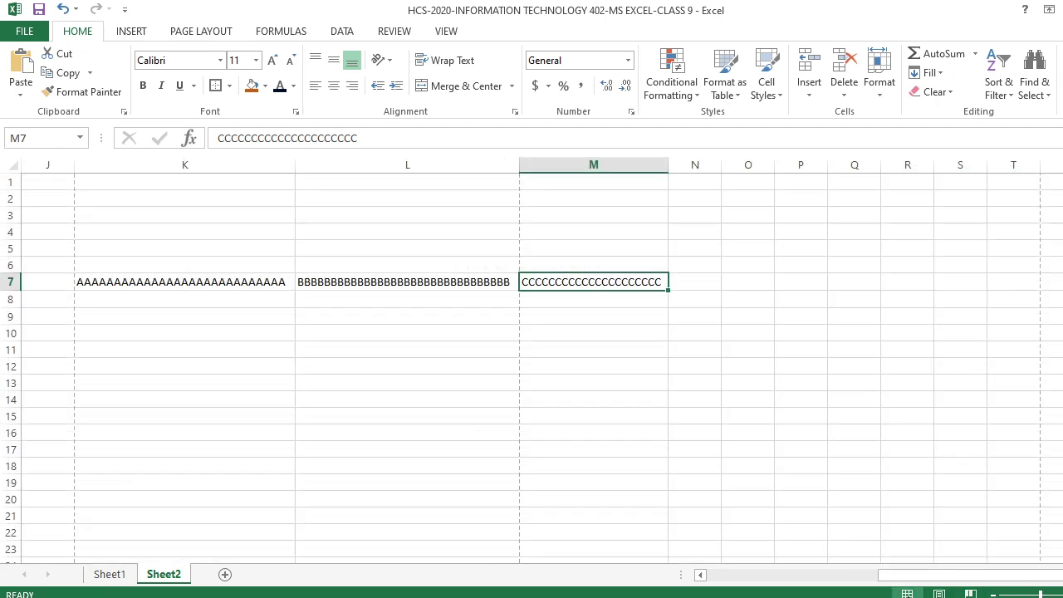
{"action": "left_click", "coordinate": [558, 386]}
{"action": "left_click", "coordinate": [855, 368]}
{"action": "left_click", "coordinate": [474, 370]}
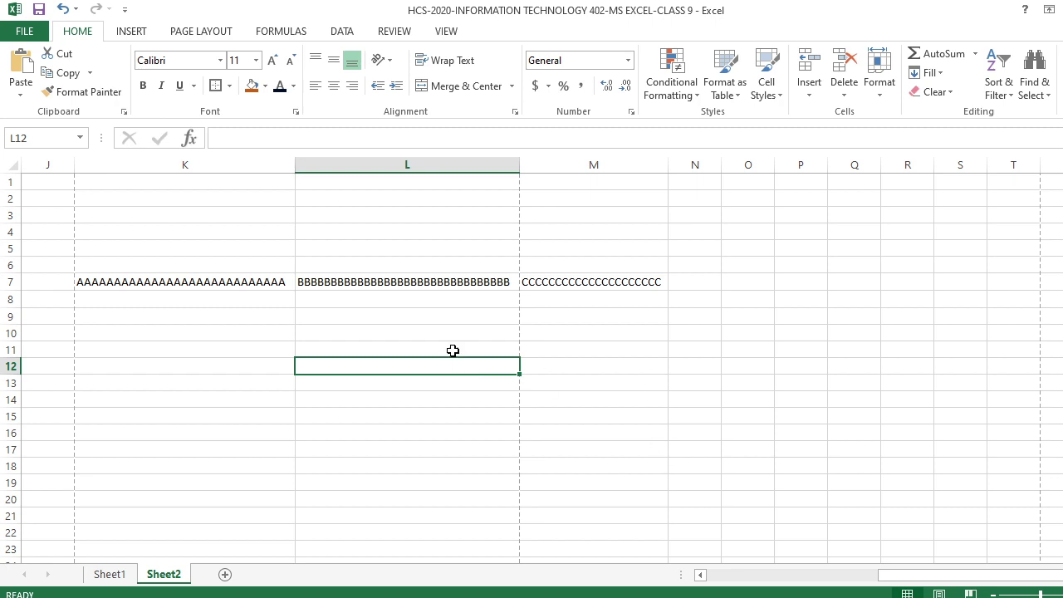
{"action": "left_click", "coordinate": [224, 574]}
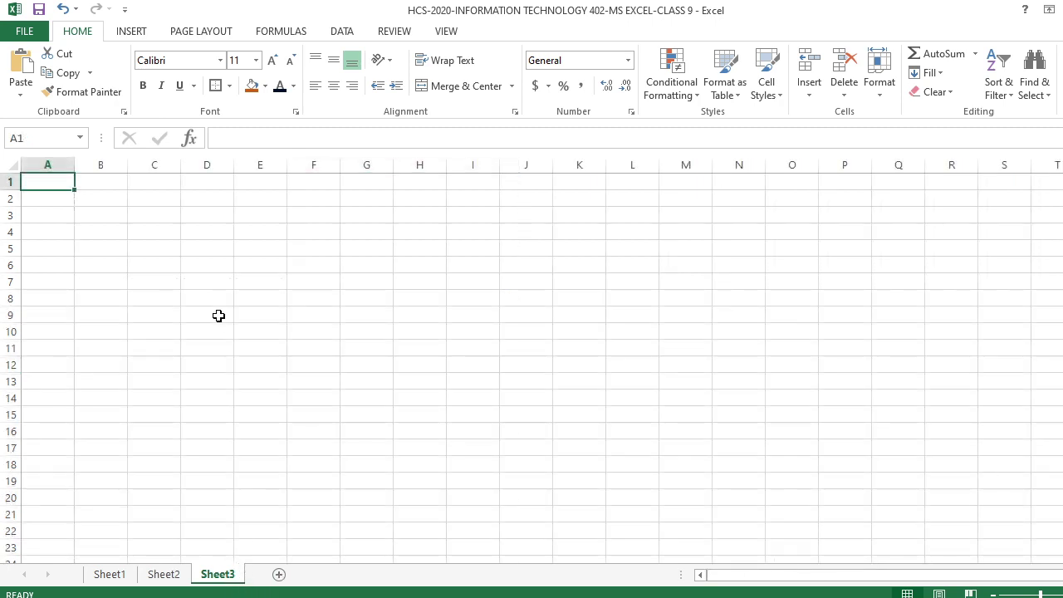
{"action": "left_click", "coordinate": [25, 33]}
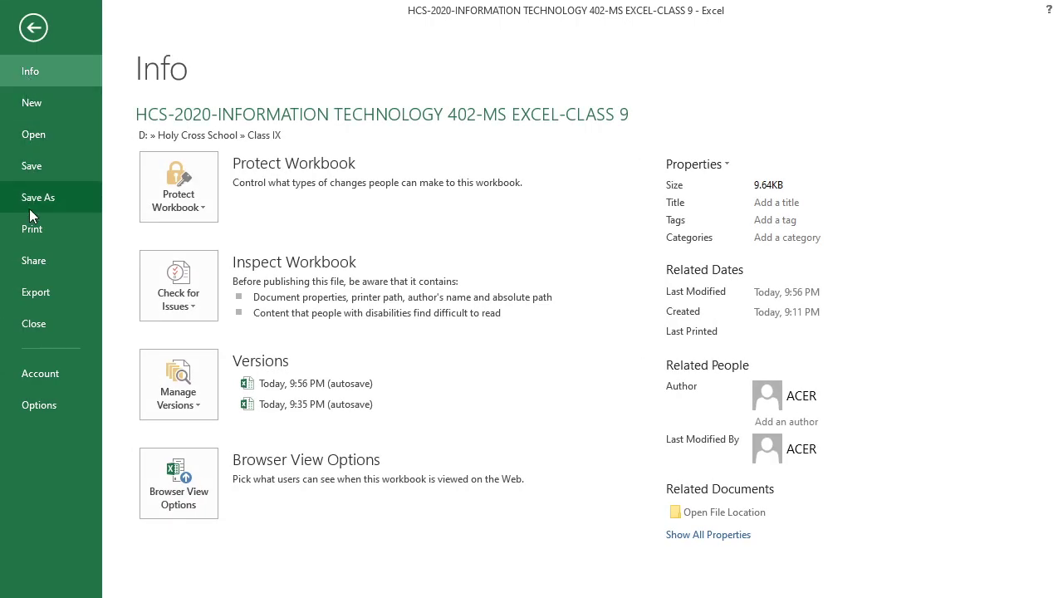
{"action": "left_click", "coordinate": [33, 28]}
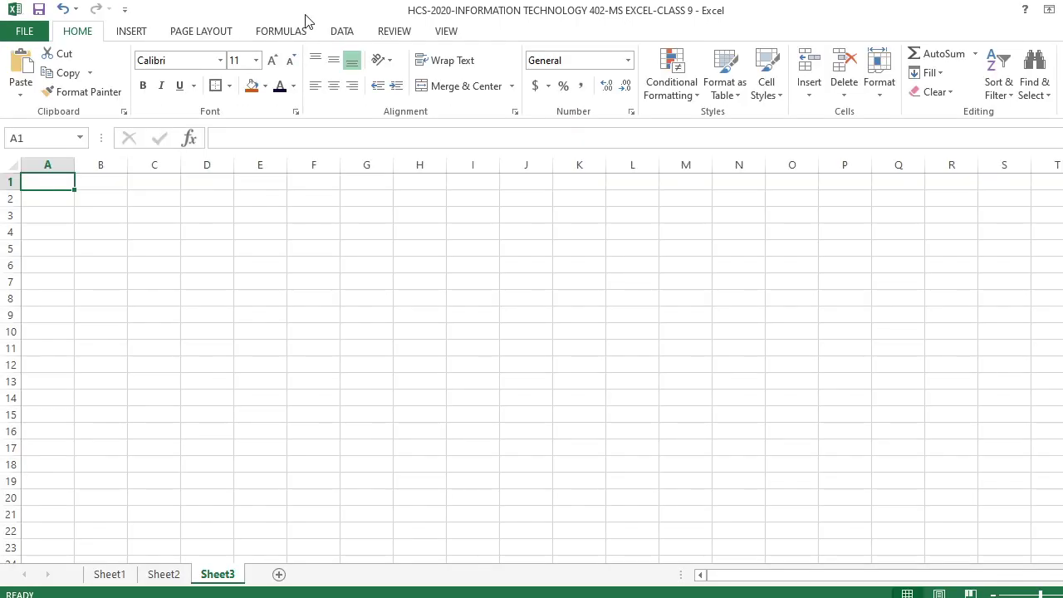
{"action": "left_click", "coordinate": [211, 35]}
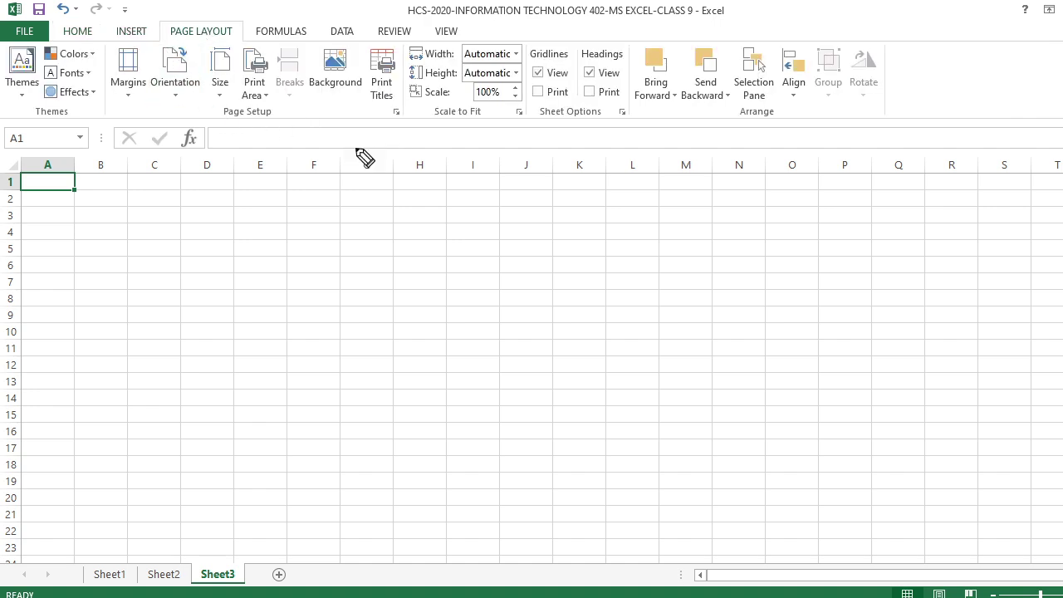
{"action": "mouse_move", "coordinate": [214, 119]}
{"action": "left_mouse_down"}
{"action": "mouse_move", "coordinate": [282, 108]}
{"action": "mouse_move", "coordinate": [260, 100]}
{"action": "mouse_move", "coordinate": [219, 110]}
{"action": "mouse_move", "coordinate": [239, 122]}
{"action": "left_mouse_up"}
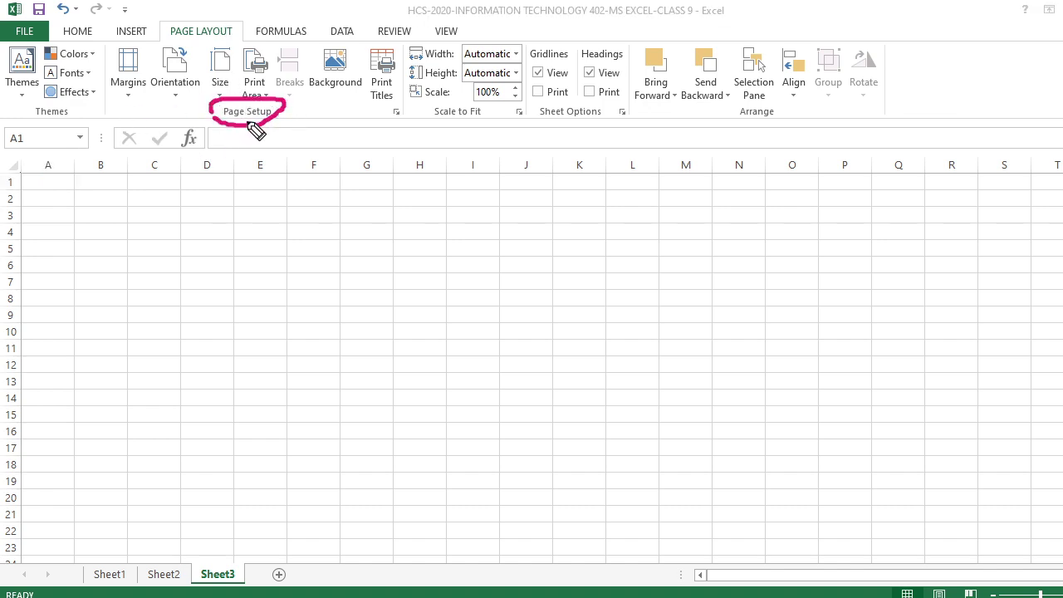
{"action": "mouse_move", "coordinate": [137, 81]}
{"action": "left_mouse_down"}
{"action": "mouse_move", "coordinate": [136, 100]}
{"action": "mouse_move", "coordinate": [228, 64]}
{"action": "mouse_move", "coordinate": [297, 58]}
{"action": "left_mouse_up"}
{"action": "mouse_move", "coordinate": [347, 83]}
{"action": "left_mouse_down"}
{"action": "mouse_move", "coordinate": [356, 67]}
{"action": "mouse_move", "coordinate": [382, 89]}
{"action": "left_mouse_up"}
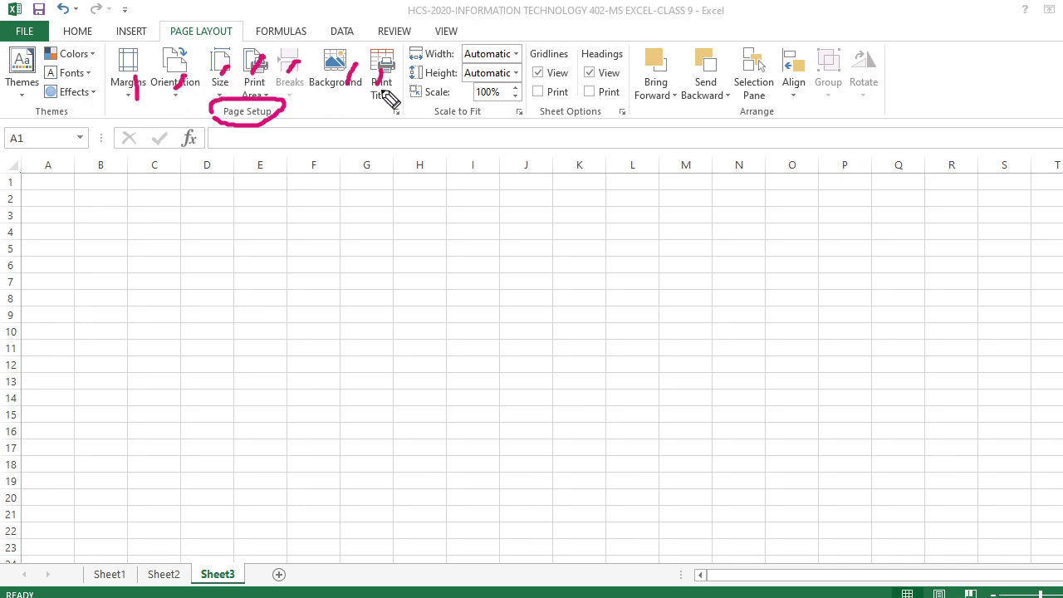
{"action": "mouse_move", "coordinate": [408, 125]}
{"action": "left_mouse_down"}
{"action": "mouse_move", "coordinate": [412, 103]}
{"action": "mouse_move", "coordinate": [386, 106]}
{"action": "mouse_move", "coordinate": [382, 134]}
{"action": "left_mouse_up"}
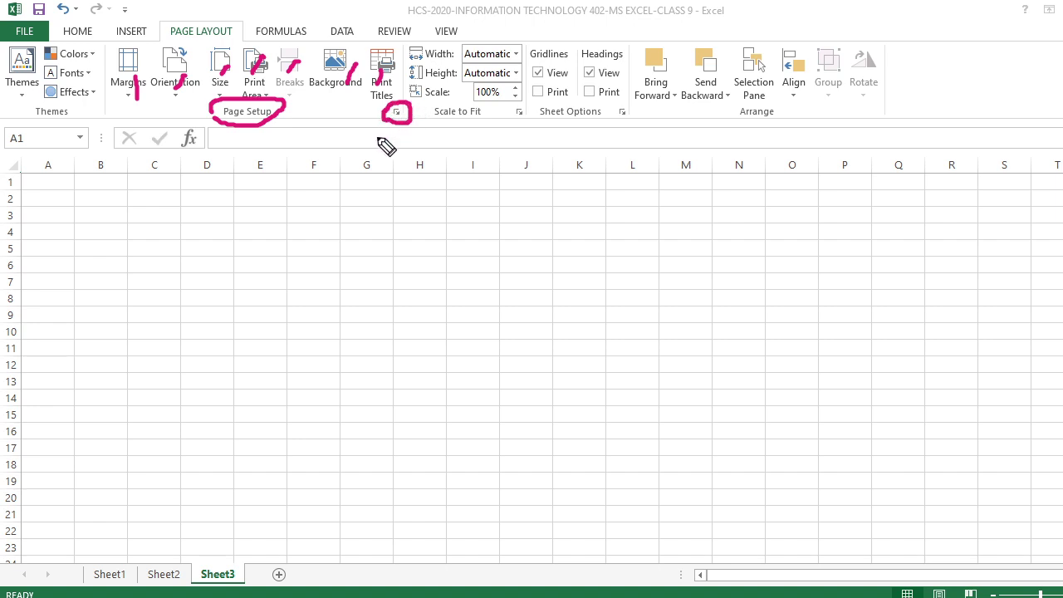
{"action": "key", "text": "Escape"}
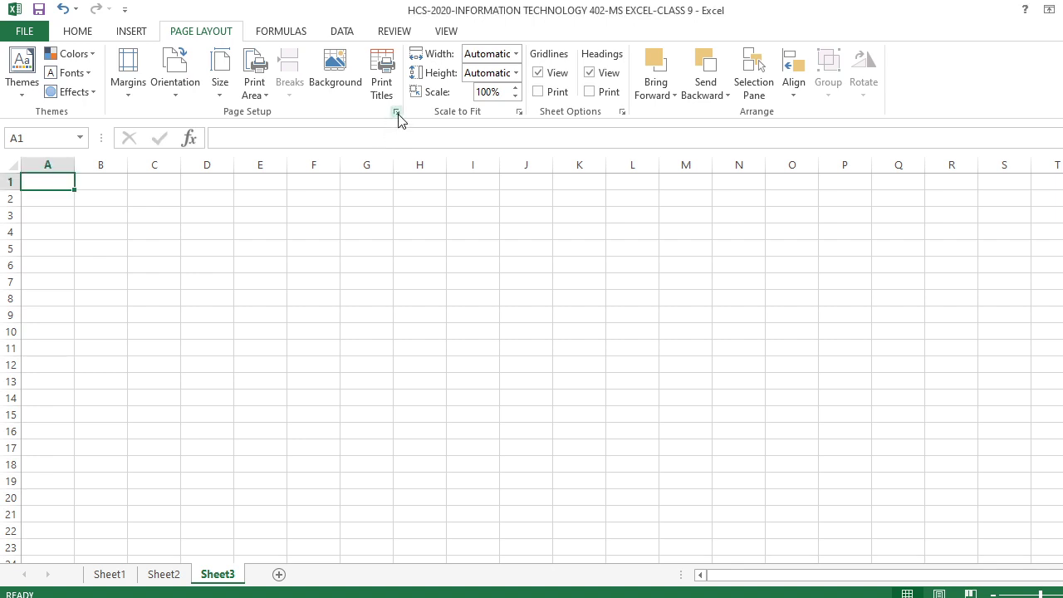
- In Page Setup, choose A4 paper and landscape orientation
{"action": "left_click", "coordinate": [397, 113]}
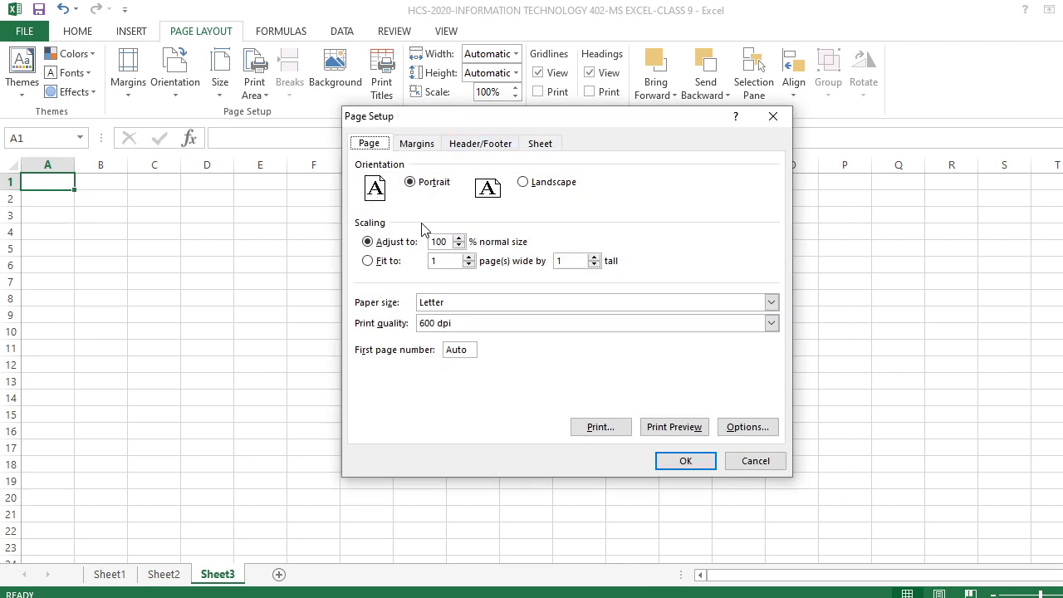
{"action": "left_click", "coordinate": [474, 302]}
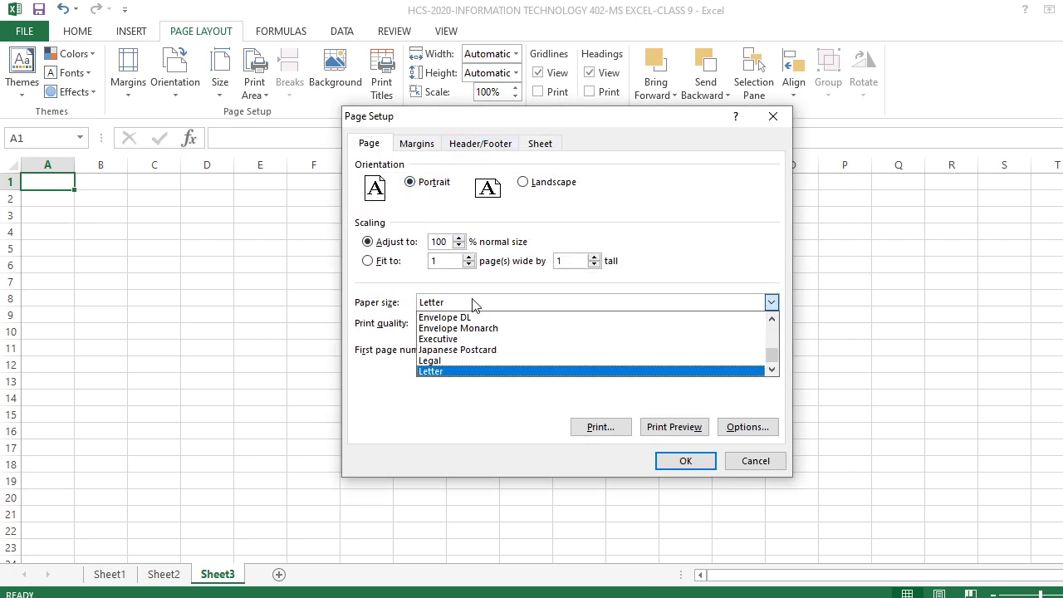
{"action": "left_click_drag", "start_coordinate": [772, 360], "coordinate": [774, 343]}
{"action": "left_click", "coordinate": [629, 330]}
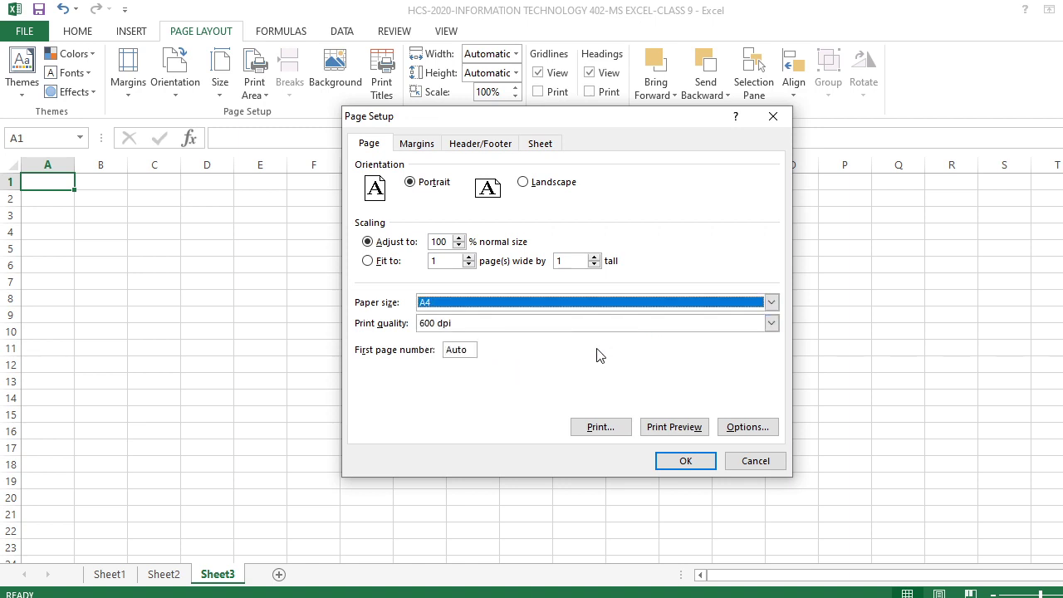
{"action": "left_click", "coordinate": [552, 187]}
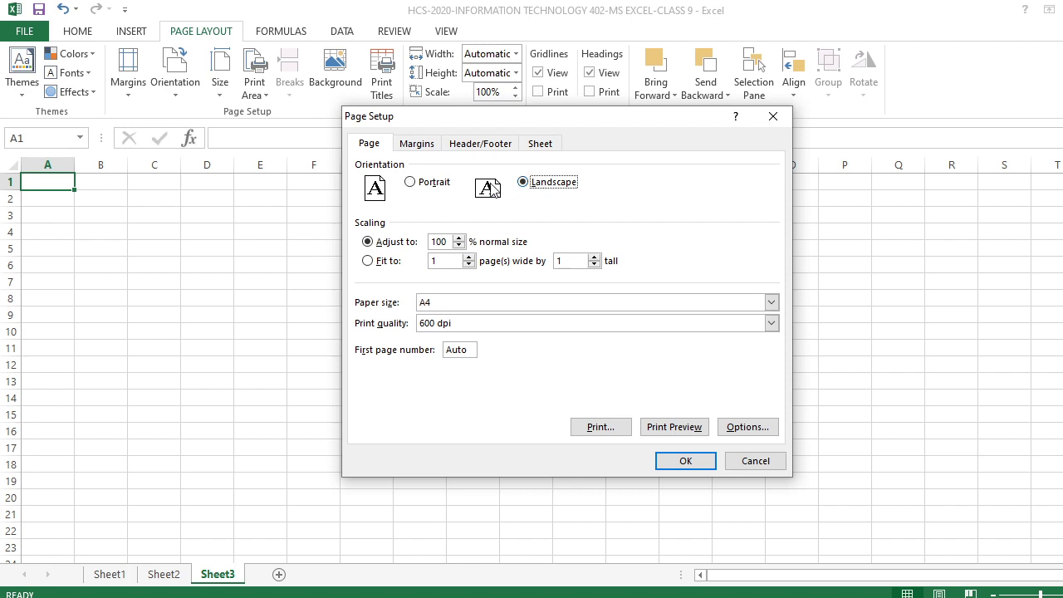
{"action": "left_click", "coordinate": [436, 185]}
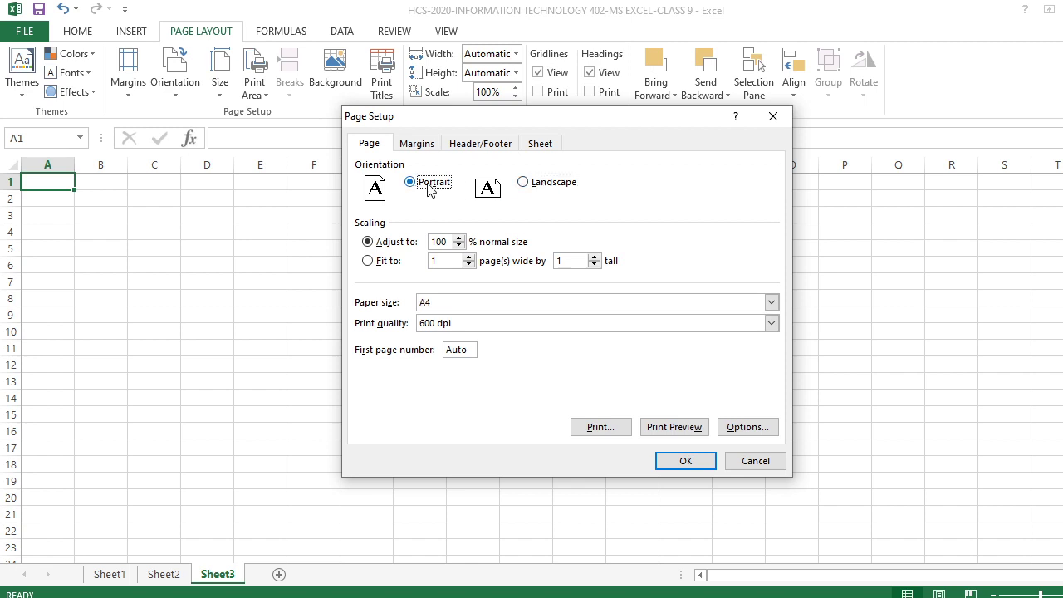
{"action": "left_click", "coordinate": [547, 187]}
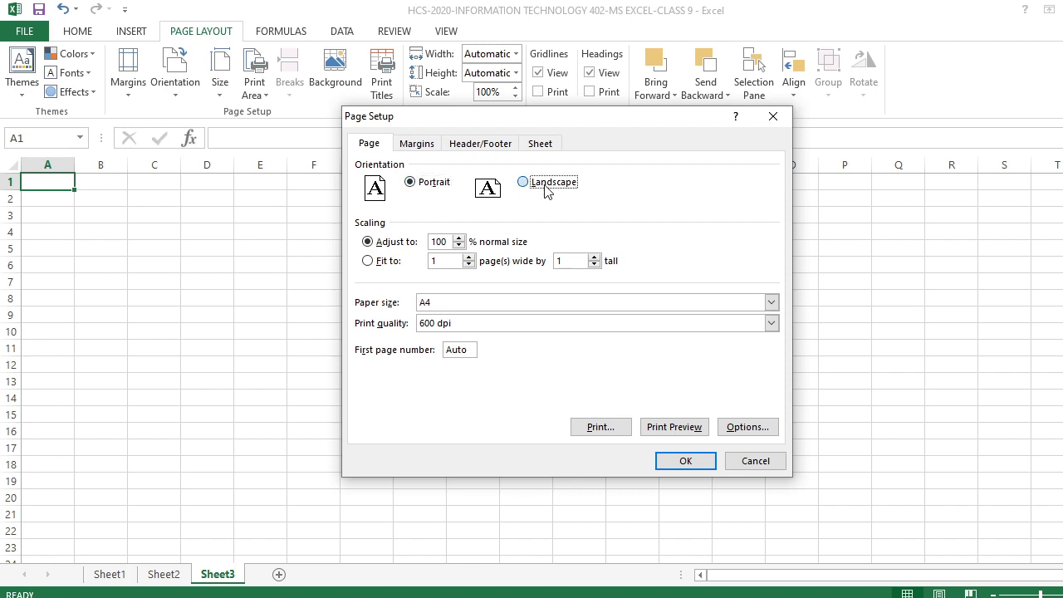
- Set the bottom, right and top margins to 0.5
{"action": "left_click", "coordinate": [422, 148]}
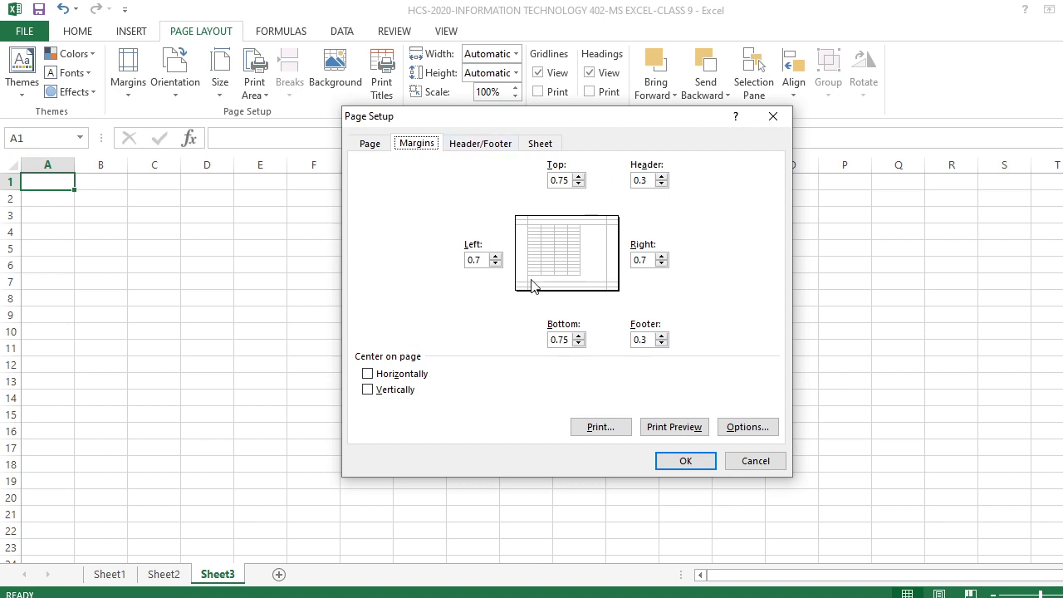
{"action": "left_click", "coordinate": [580, 344]}
{"action": "left_click", "coordinate": [580, 344]}
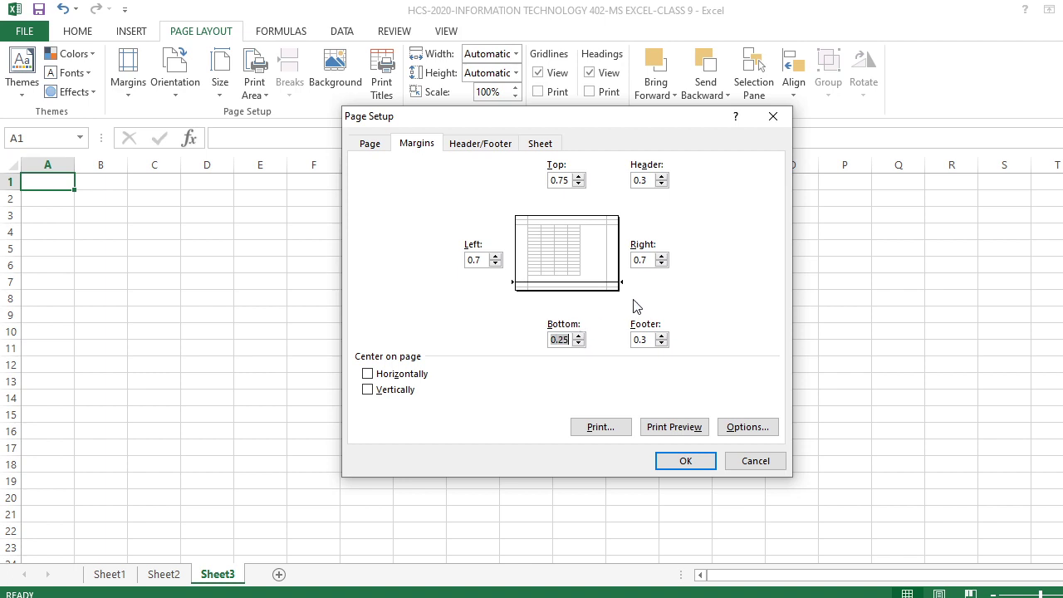
{"action": "left_click", "coordinate": [579, 335]}
{"action": "left_click", "coordinate": [662, 264]}
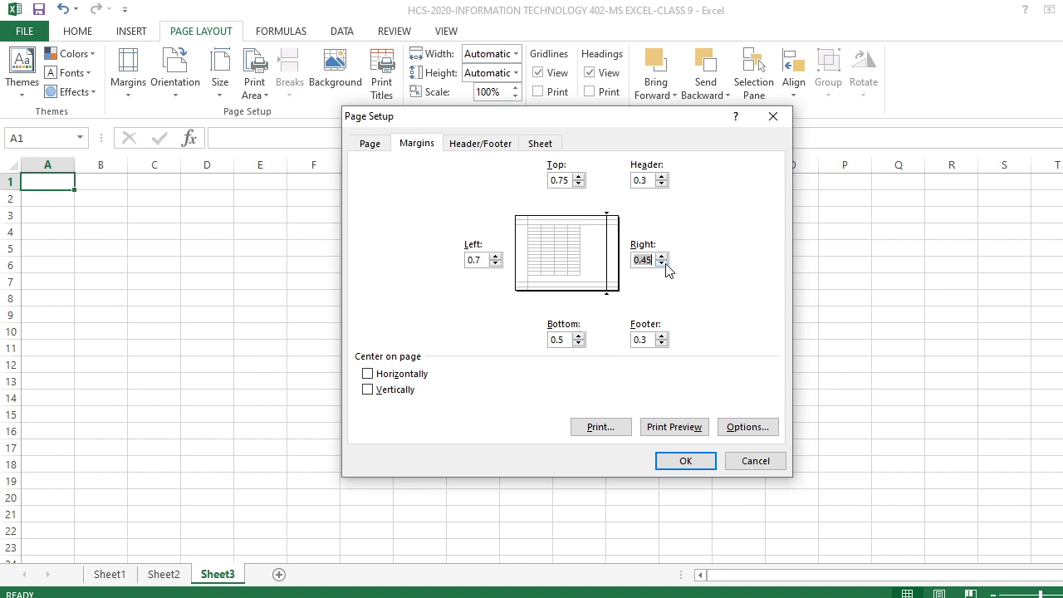
{"action": "left_click", "coordinate": [661, 257]}
{"action": "left_click", "coordinate": [579, 183]}
{"action": "left_click", "coordinate": [579, 184]}
{"action": "left_click", "coordinate": [579, 183]}
{"action": "left_click", "coordinate": [579, 176]}
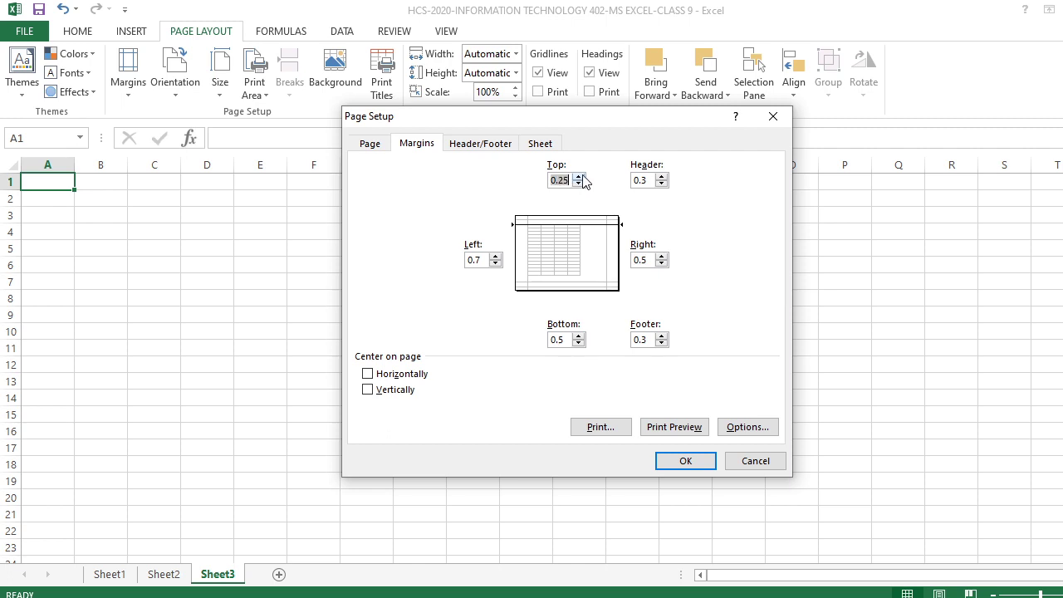
{"action": "left_click", "coordinate": [579, 176]}
- Set the left margin to 0.5 and apply the page setup
{"action": "left_click", "coordinate": [496, 263]}
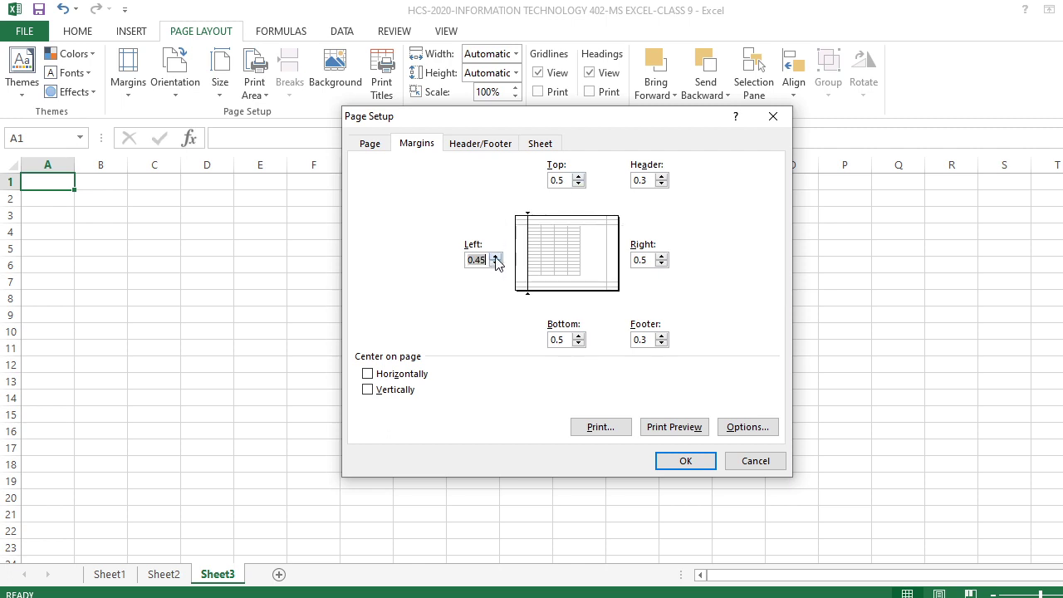
{"action": "left_click", "coordinate": [496, 264]}
{"action": "left_click", "coordinate": [496, 264]}
{"action": "left_click", "coordinate": [496, 256]}
{"action": "left_click", "coordinate": [681, 467]}
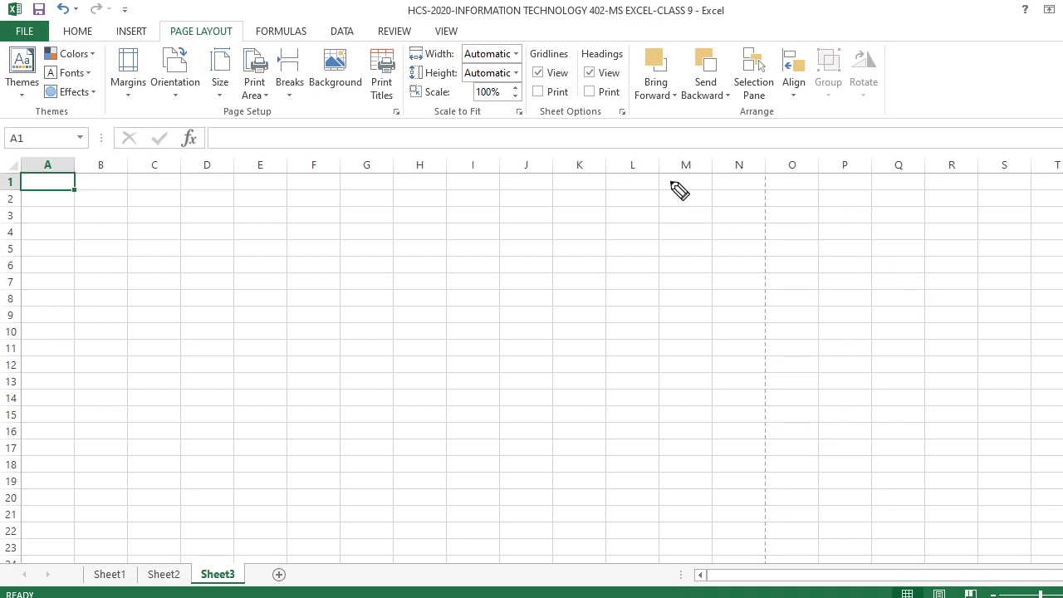
{"action": "mouse_move", "coordinate": [755, 158]}
{"action": "left_mouse_down"}
{"action": "mouse_move", "coordinate": [745, 530]}
{"action": "mouse_move", "coordinate": [783, 572]}
{"action": "mouse_move", "coordinate": [817, 421]}
{"action": "mouse_move", "coordinate": [812, 214]}
{"action": "mouse_move", "coordinate": [783, 158]}
{"action": "mouse_move", "coordinate": [751, 169]}
{"action": "left_mouse_up"}
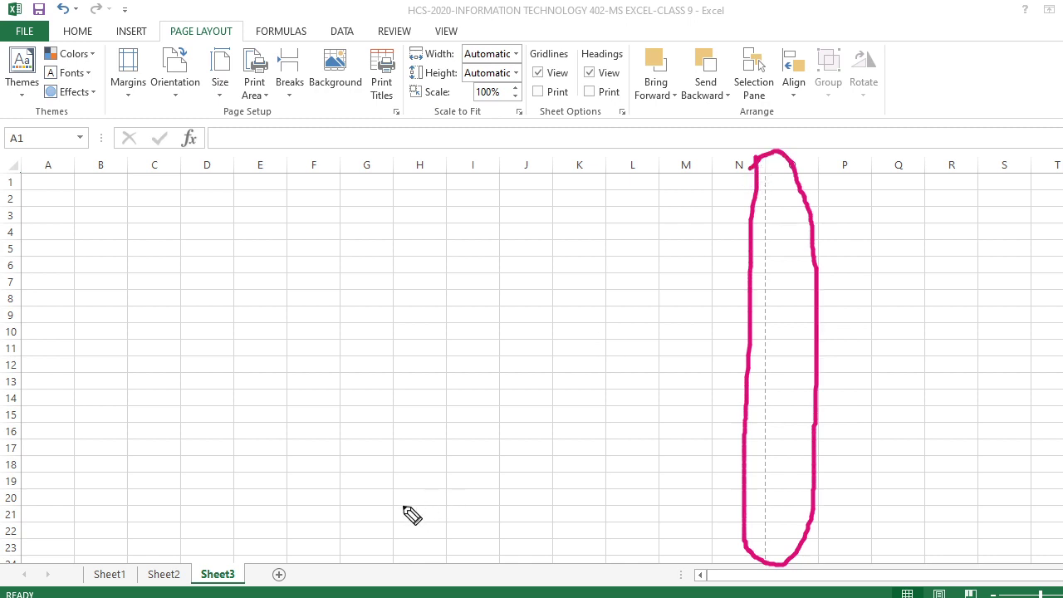
{"action": "key", "text": "e"}
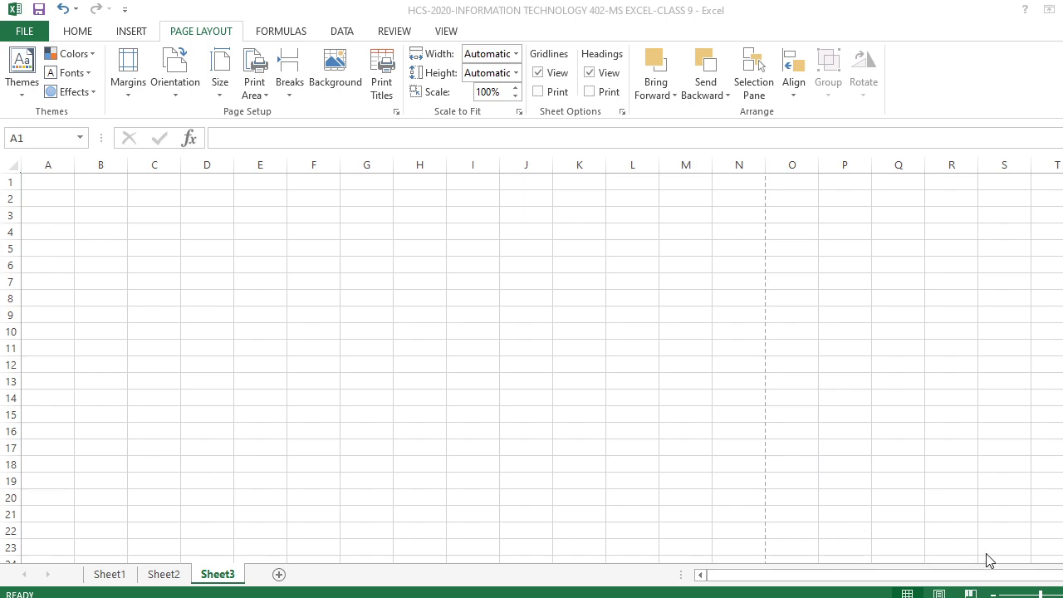
{"action": "left_click", "coordinate": [993, 594]}
{"action": "left_click", "coordinate": [993, 595]}
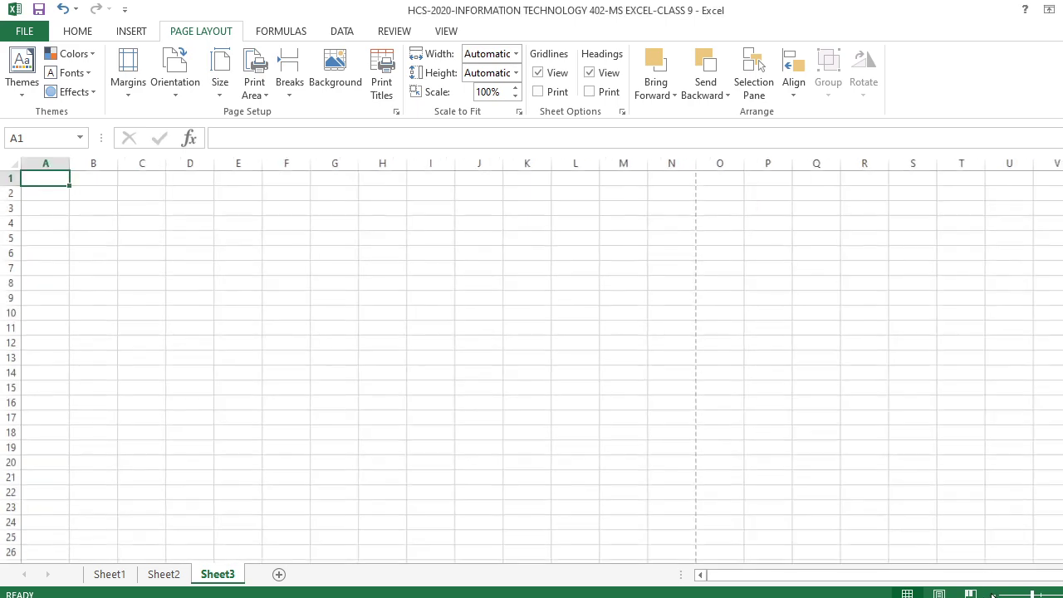
- Zoom Sheet3 out to about 40% so several pages show
{"action": "left_click", "coordinate": [993, 595]}
{"action": "left_click", "coordinate": [994, 595]}
{"action": "left_click", "coordinate": [993, 595]}
{"action": "left_click", "coordinate": [993, 595]}
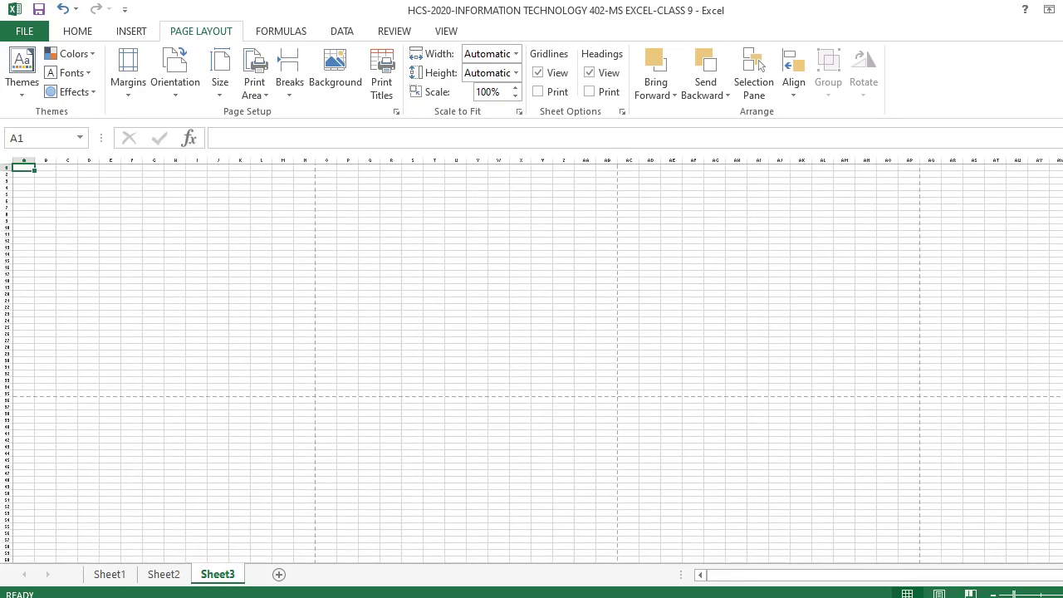
{"action": "left_click", "coordinate": [1062, 595]}
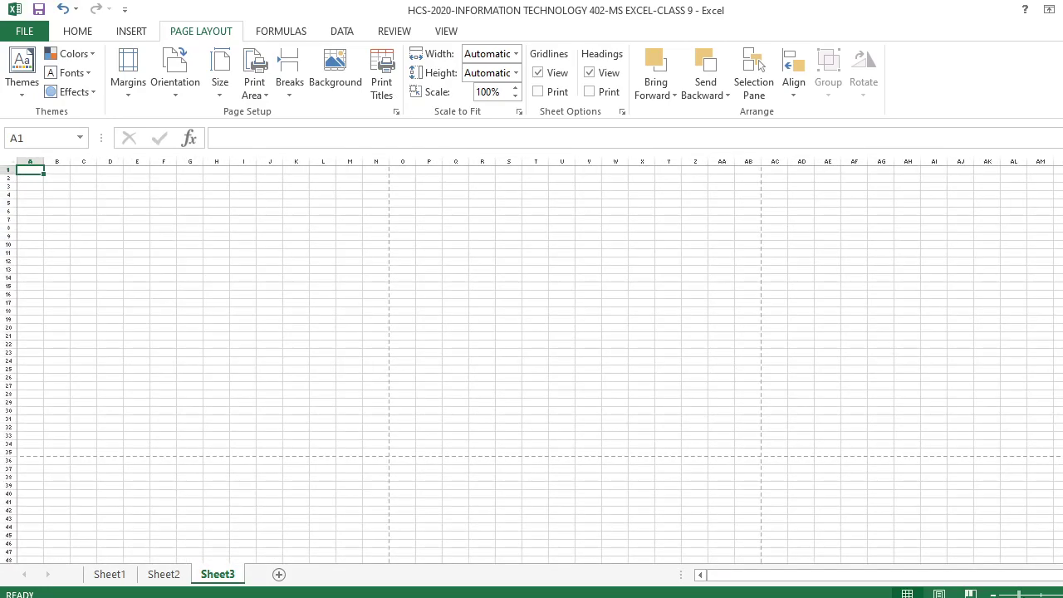
{"action": "left_click", "coordinate": [993, 594]}
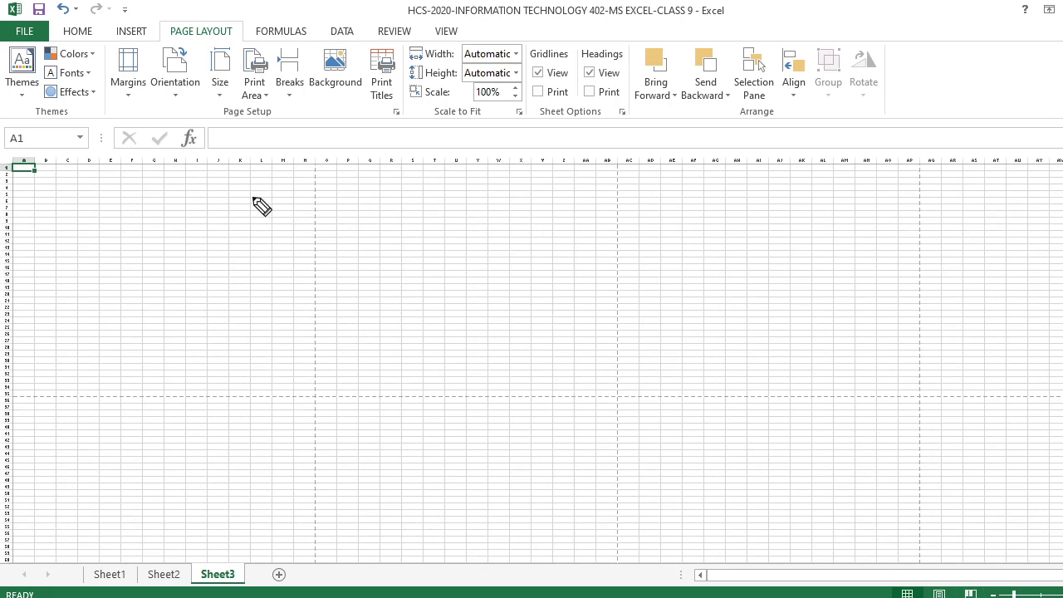
- Trace the vertical and horizontal page breaks with ink, then erase the ink and leave pen mode
{"action": "mouse_move", "coordinate": [315, 167]}
{"action": "left_mouse_down"}
{"action": "mouse_move", "coordinate": [312, 386]}
{"action": "mouse_move", "coordinate": [255, 396]}
{"action": "mouse_move", "coordinate": [15, 393]}
{"action": "left_mouse_up"}
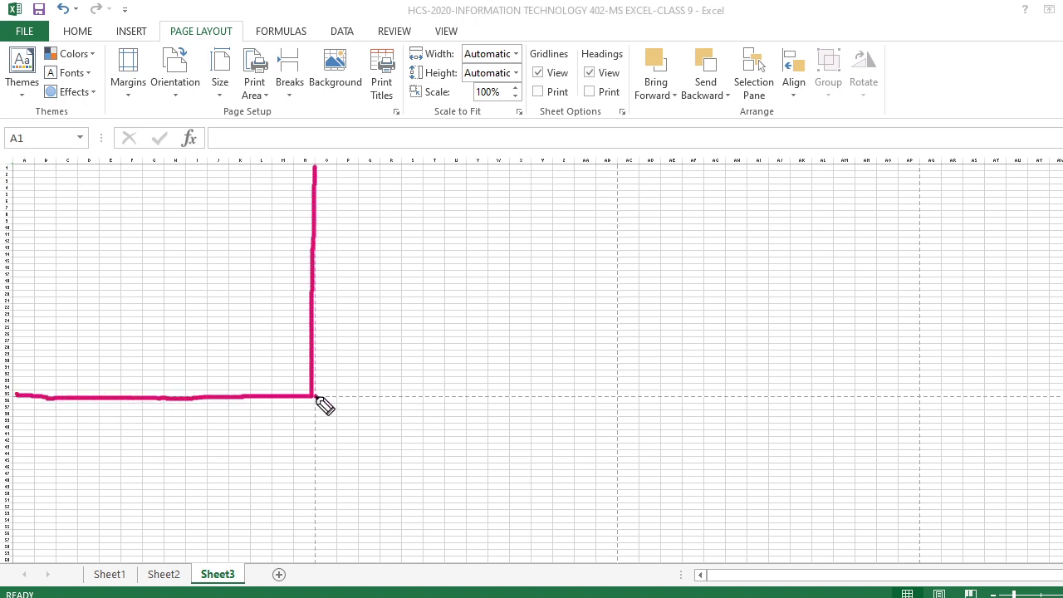
{"action": "mouse_move", "coordinate": [315, 397]}
{"action": "left_mouse_down"}
{"action": "mouse_move", "coordinate": [307, 560]}
{"action": "mouse_move", "coordinate": [216, 561]}
{"action": "left_mouse_up"}
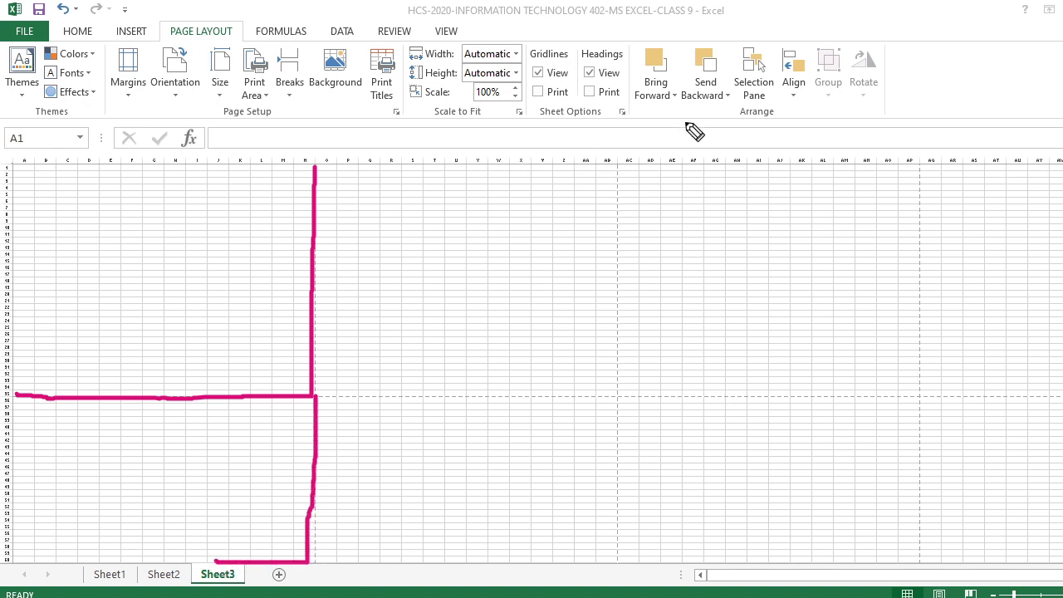
{"action": "mouse_move", "coordinate": [619, 166]}
{"action": "left_mouse_down"}
{"action": "mouse_move", "coordinate": [613, 396]}
{"action": "mouse_move", "coordinate": [344, 399]}
{"action": "left_mouse_up"}
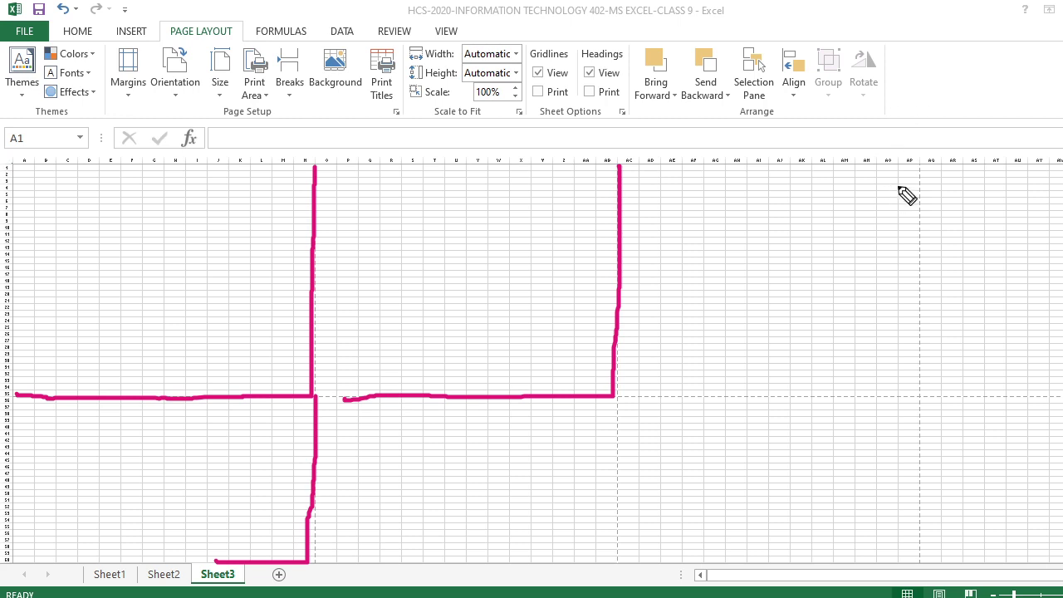
{"action": "mouse_move", "coordinate": [920, 167]}
{"action": "left_mouse_down"}
{"action": "mouse_move", "coordinate": [914, 365]}
{"action": "mouse_move", "coordinate": [785, 399]}
{"action": "mouse_move", "coordinate": [623, 400]}
{"action": "mouse_move", "coordinate": [617, 563]}
{"action": "left_mouse_up"}
{"action": "left_click_drag", "start_coordinate": [917, 390], "coordinate": [1062, 392]}
{"action": "left_click_drag", "start_coordinate": [912, 392], "coordinate": [912, 573]}
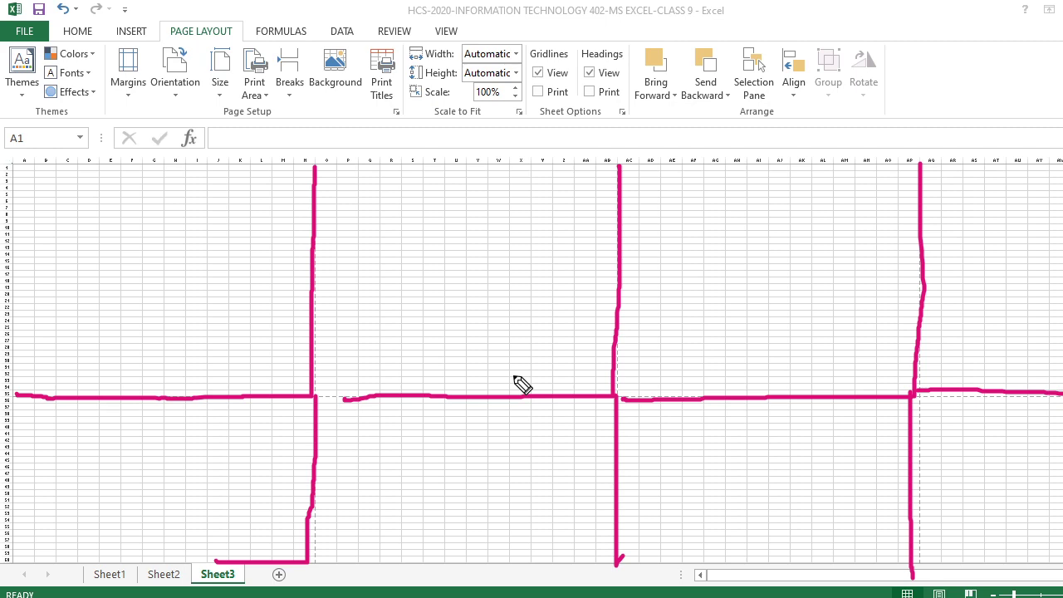
{"action": "key", "text": "e"}
{"action": "key", "text": "Escape"}
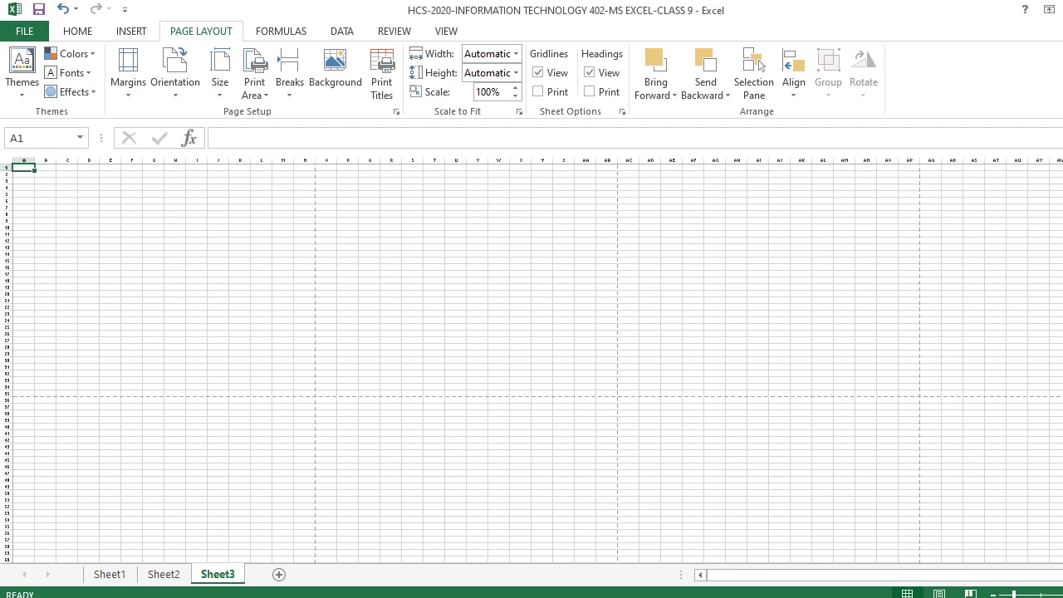
{"action": "scroll", "coordinate": [532, 360], "scroll_direction": "up", "scroll_amount": 6}
{"action": "scroll", "coordinate": [532, 360], "scroll_direction": "up", "scroll_amount": 1}
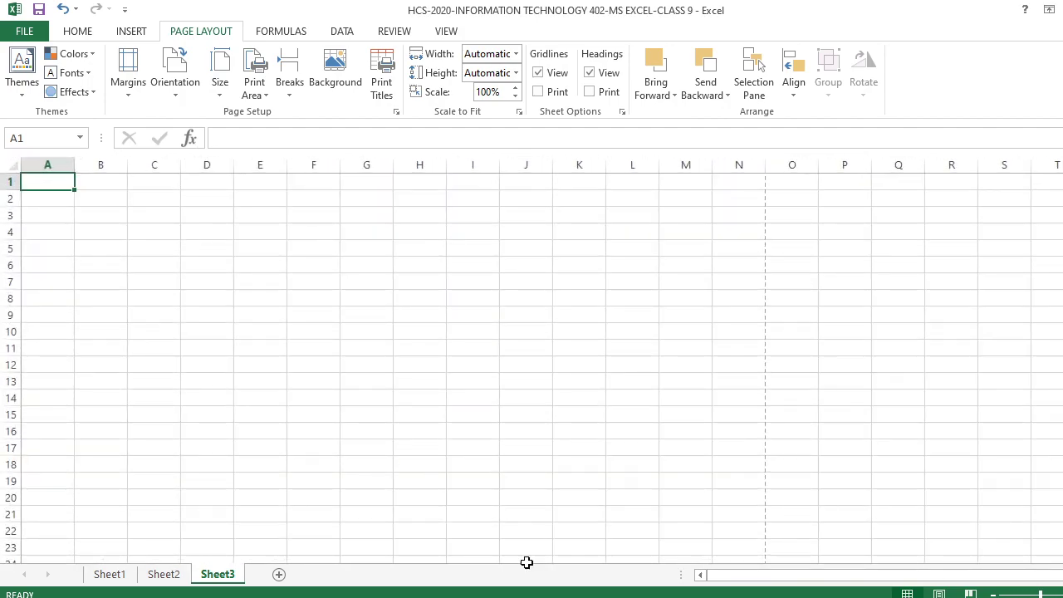
{"action": "scroll", "coordinate": [383, 367], "scroll_direction": "down", "scroll_amount": 1}
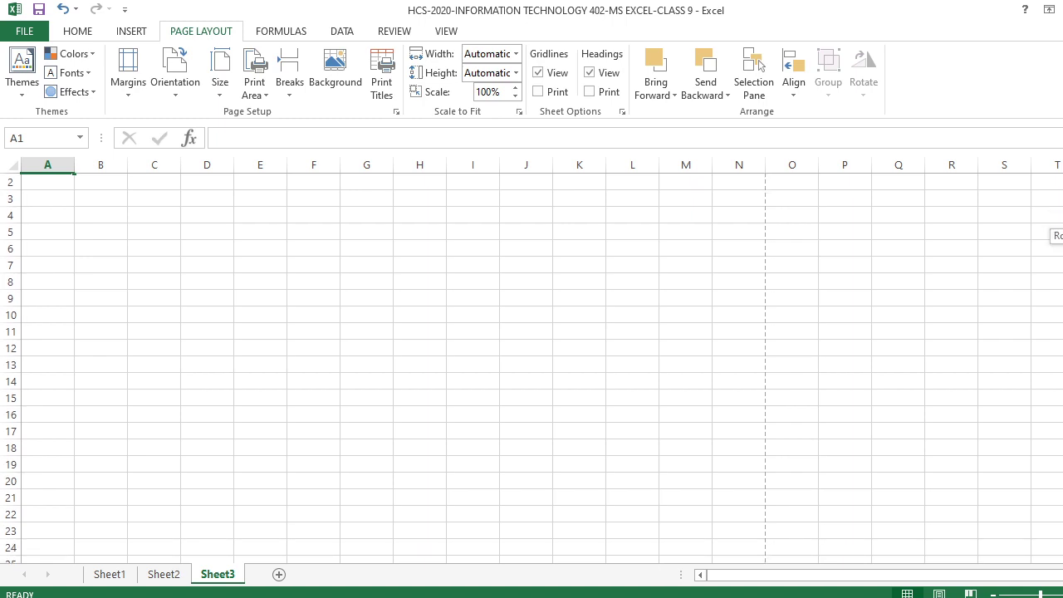
{"action": "scroll", "coordinate": [532, 367], "scroll_direction": "down", "scroll_amount": 7}
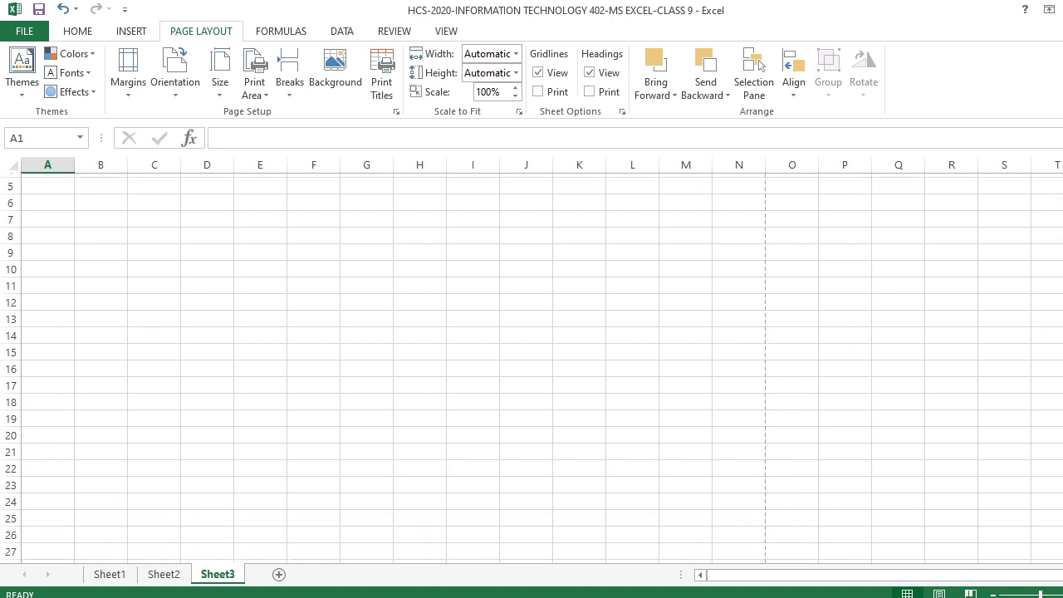
{"action": "scroll", "coordinate": [532, 367], "scroll_direction": "down", "scroll_amount": 1}
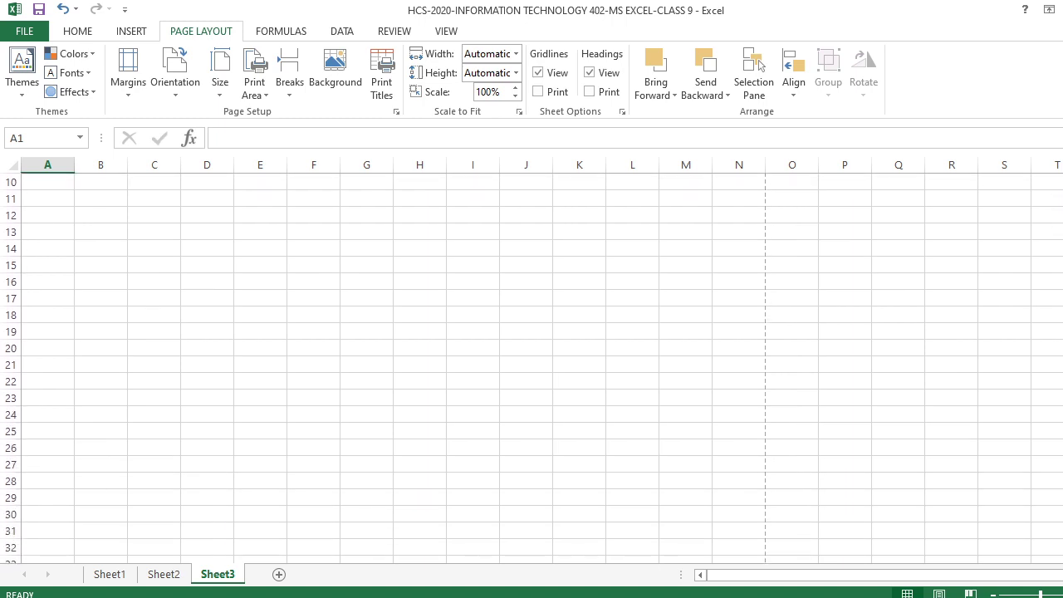
{"action": "scroll", "coordinate": [532, 368], "scroll_direction": "down", "scroll_amount": 7}
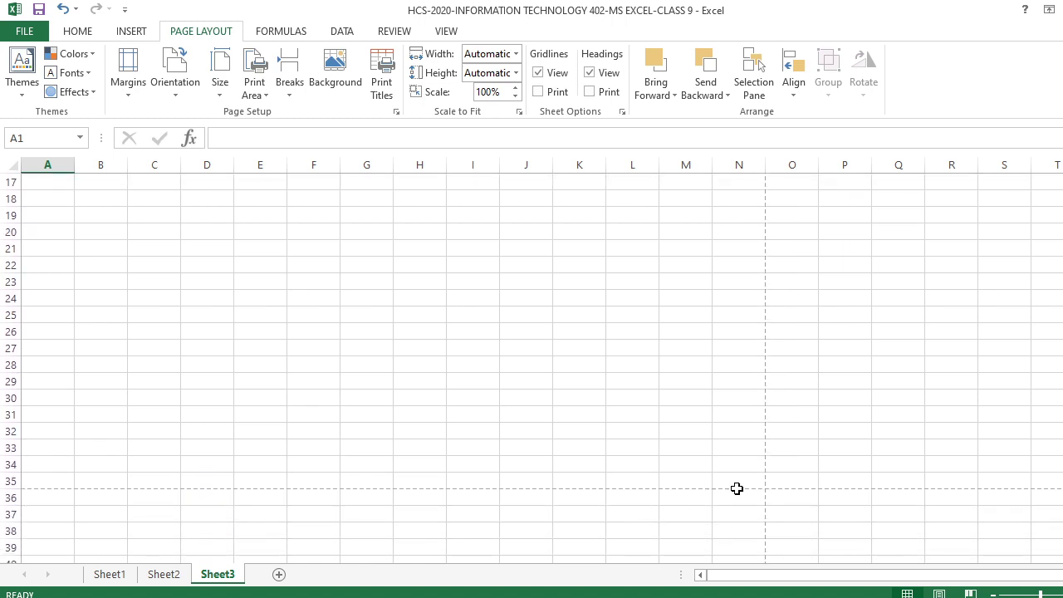
{"action": "left_click", "coordinate": [37, 483]}
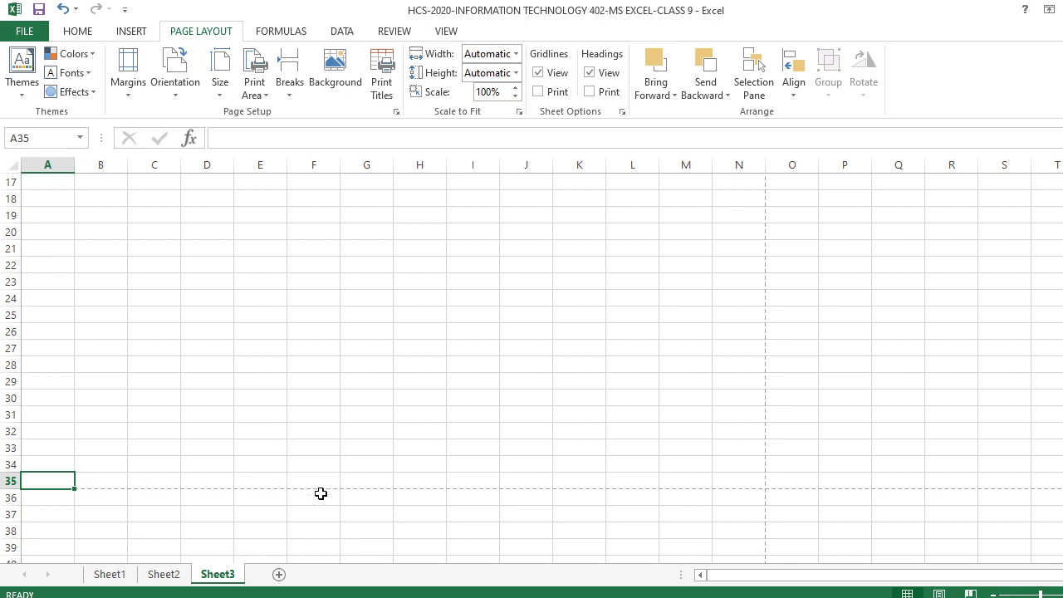
{"action": "left_click", "coordinate": [42, 501]}
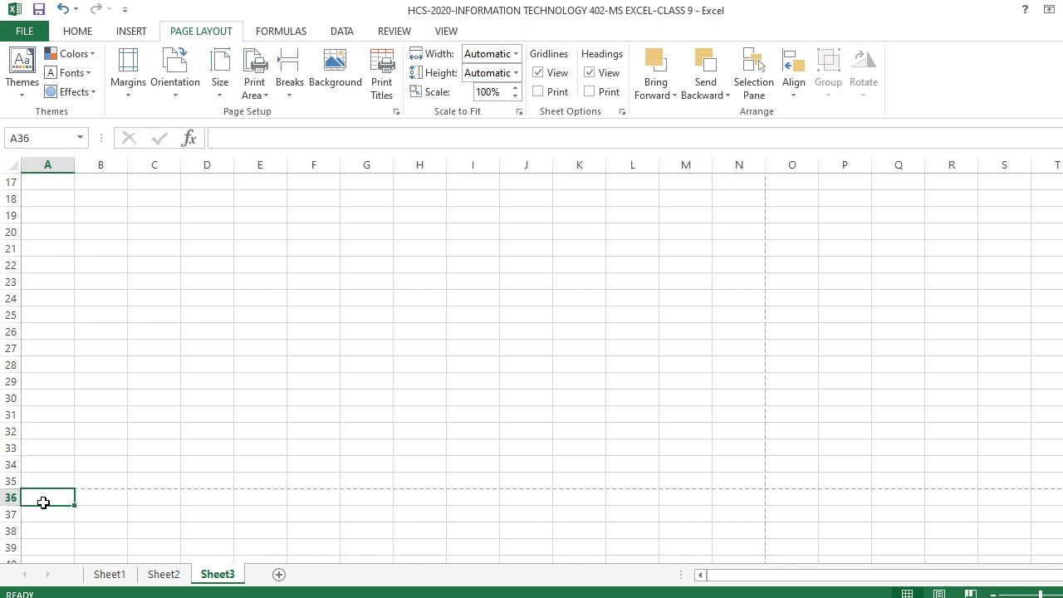
{"action": "left_click", "coordinate": [410, 511]}
{"action": "left_click", "coordinate": [465, 512]}
{"action": "left_click", "coordinate": [585, 515]}
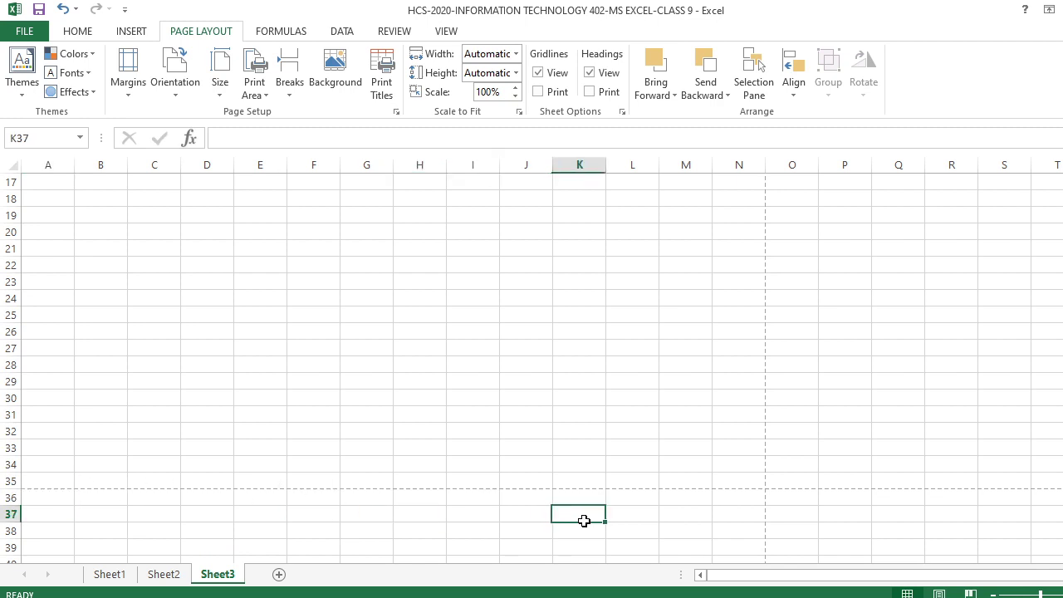
{"action": "left_click", "coordinate": [103, 467]}
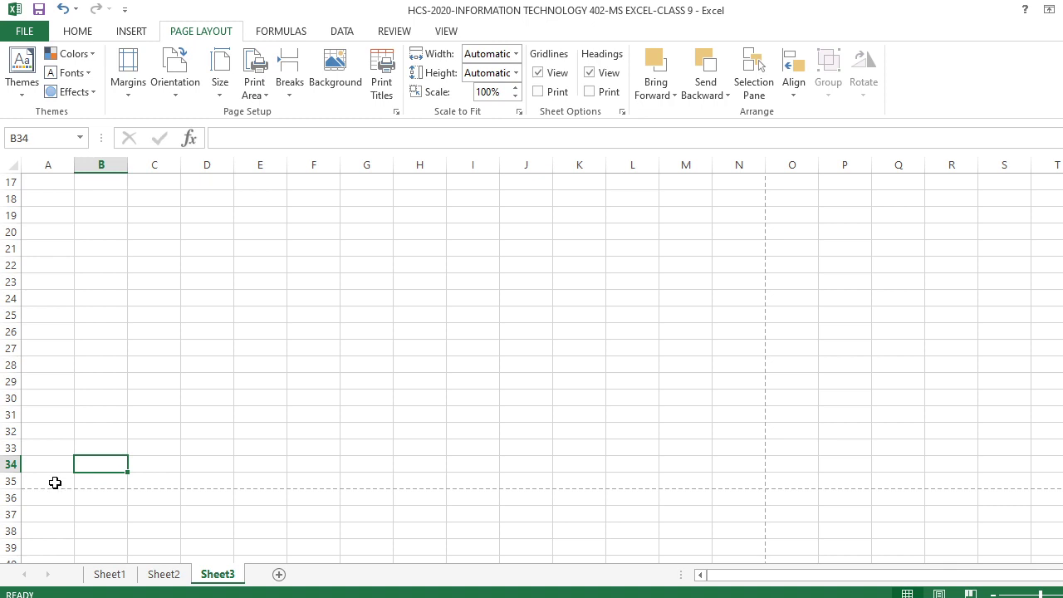
{"action": "scroll", "coordinate": [183, 268], "scroll_direction": "up", "scroll_amount": 6}
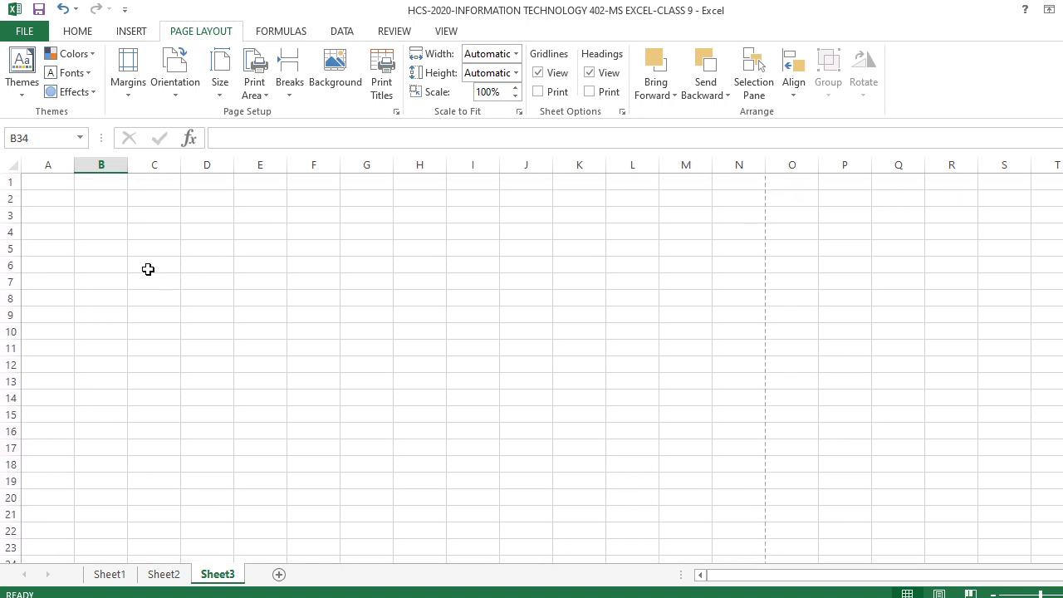
{"action": "left_click", "coordinate": [65, 194]}
{"action": "left_click", "coordinate": [59, 184]}
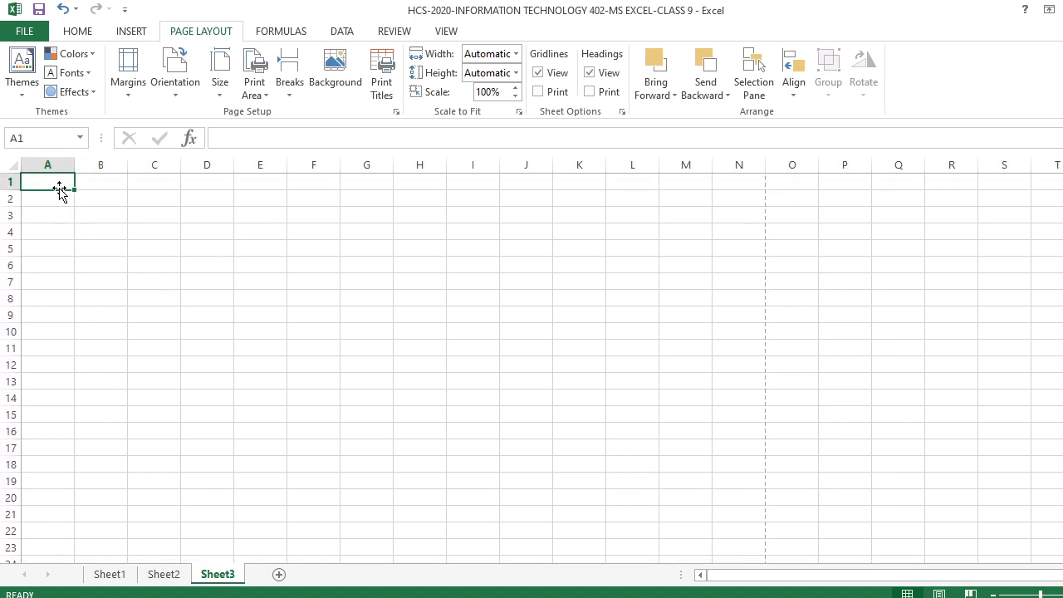
- Enter A in cell A1 and copy it down column A through row 124
{"action": "type", "text": "A"}
{"action": "left_click", "coordinate": [72, 284]}
{"action": "left_click", "coordinate": [58, 184]}
{"action": "left_click_drag", "start_coordinate": [74, 189], "coordinate": [84, 563]}
- Check the filled A's in cells A35 and A36 across the page break
{"action": "scroll", "coordinate": [166, 512], "scroll_direction": "up", "scroll_amount": 9}
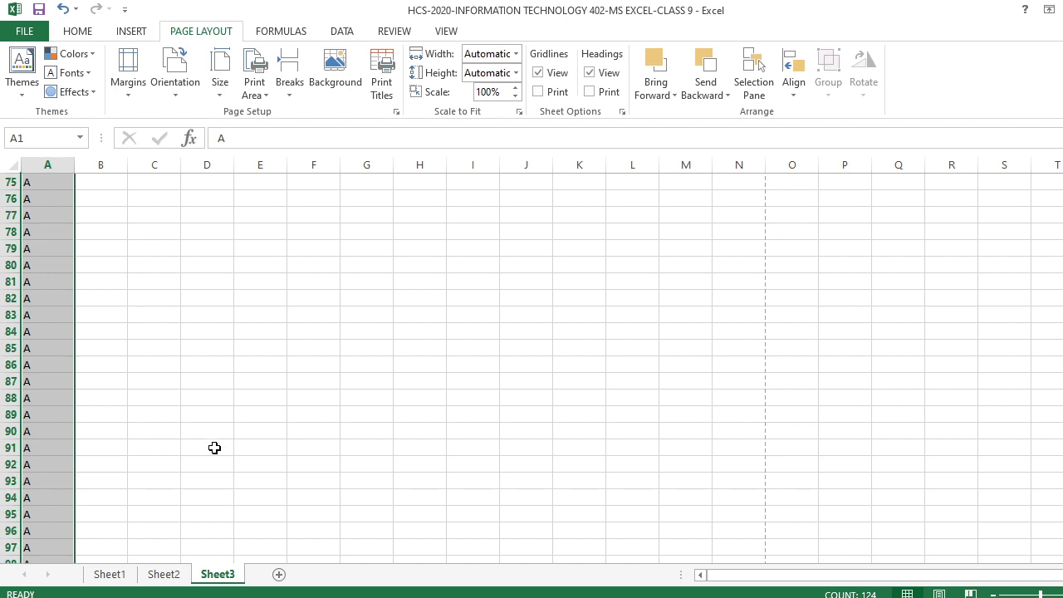
{"action": "scroll", "coordinate": [214, 447], "scroll_direction": "up", "scroll_amount": 18}
{"action": "left_click", "coordinate": [258, 331]}
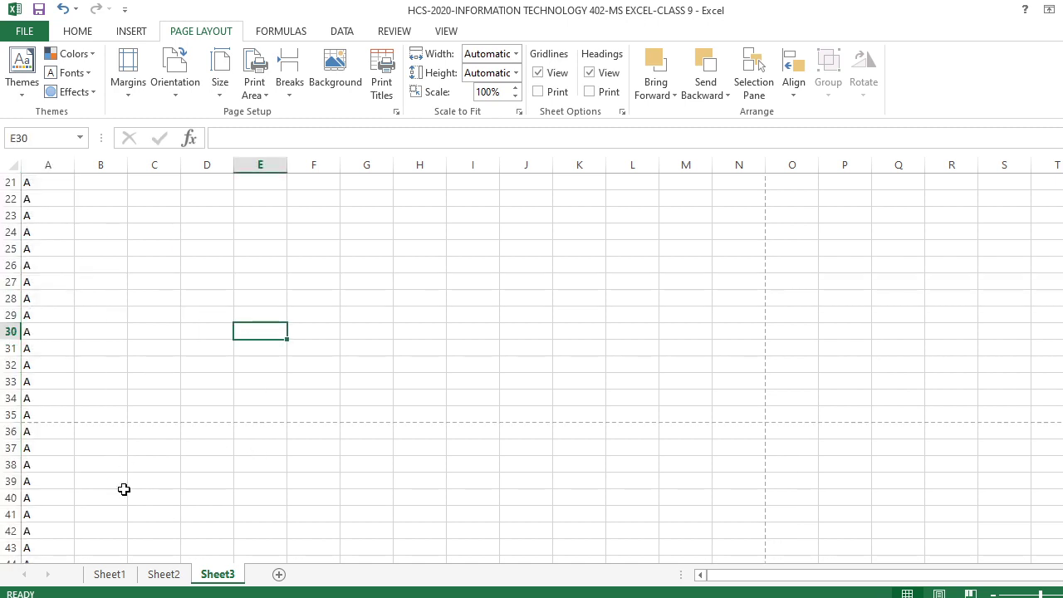
{"action": "scroll", "coordinate": [124, 488], "scroll_direction": "up", "scroll_amount": 7}
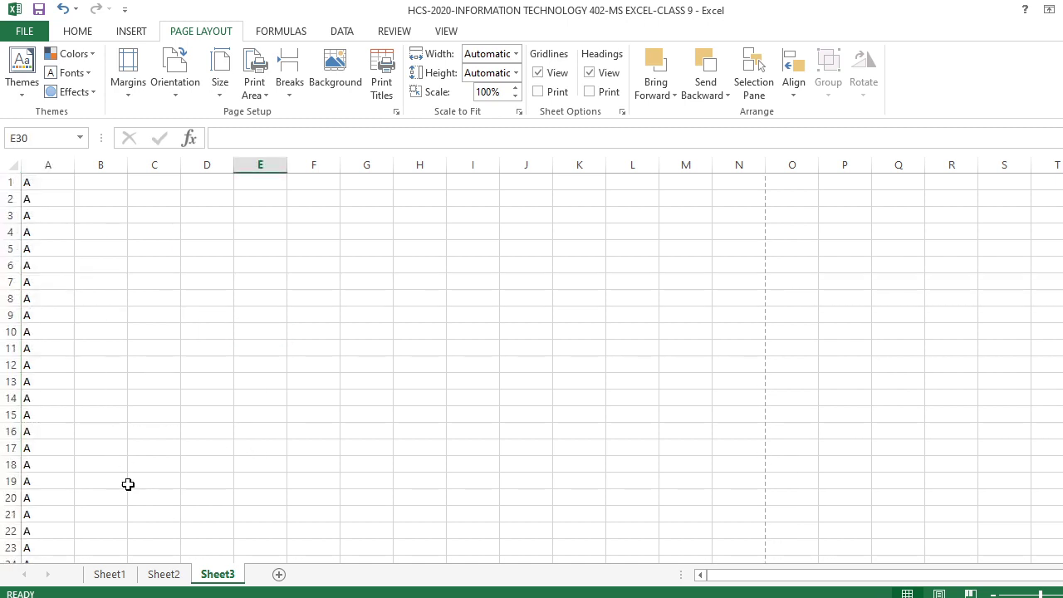
{"action": "scroll", "coordinate": [88, 268], "scroll_direction": "down", "scroll_amount": 6}
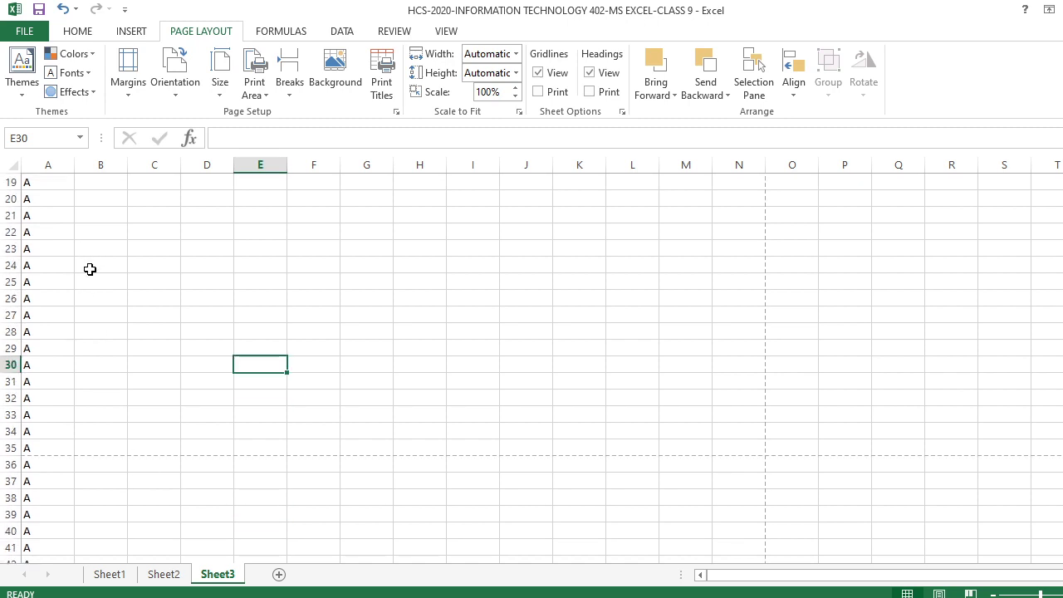
{"action": "left_click", "coordinate": [39, 449]}
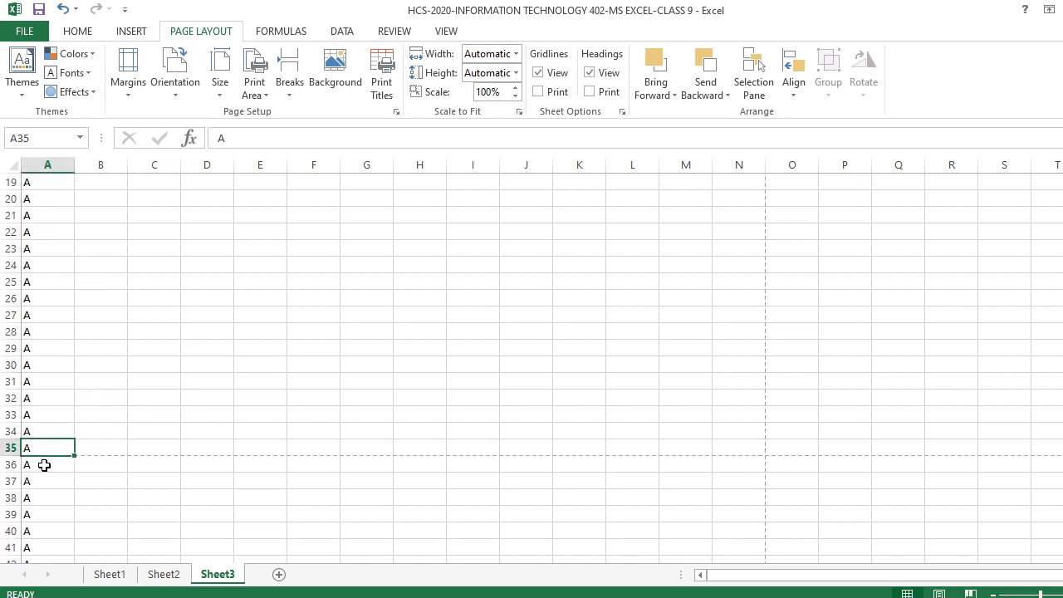
{"action": "left_click", "coordinate": [44, 465]}
- Confirm the fill ends at cell A124, the last filled row
{"action": "scroll", "coordinate": [78, 451], "scroll_direction": "down", "scroll_amount": 16}
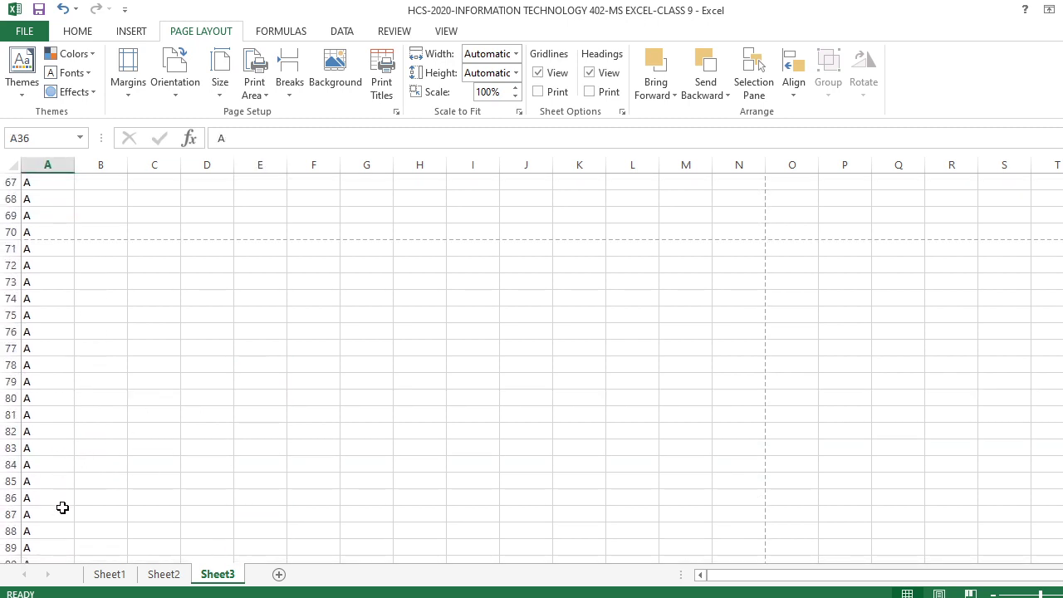
{"action": "scroll", "coordinate": [62, 508], "scroll_direction": "down", "scroll_amount": 15}
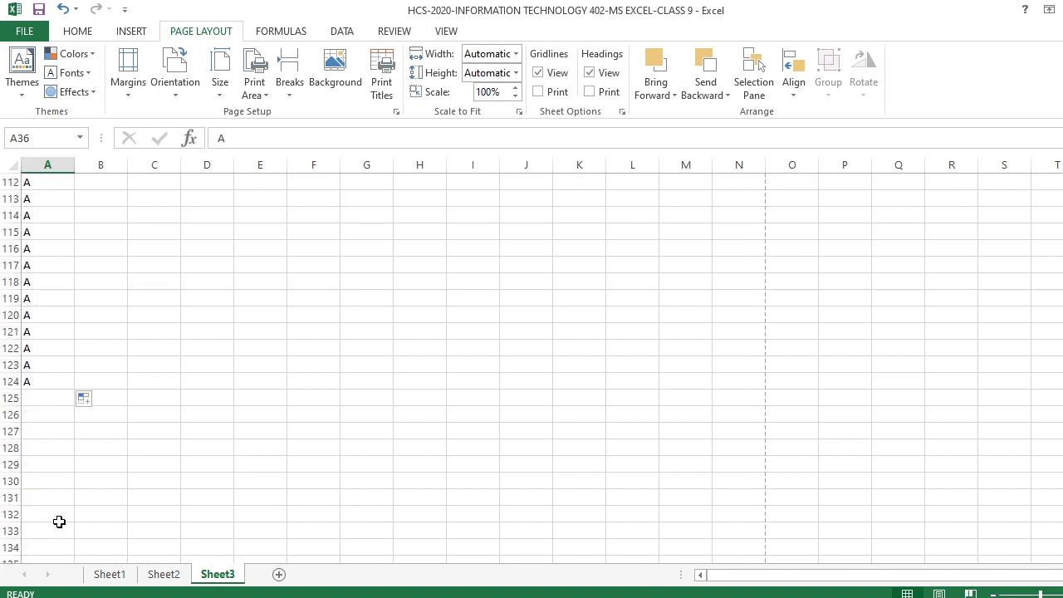
{"action": "left_click", "coordinate": [41, 383]}
{"action": "left_click", "coordinate": [485, 382]}
{"action": "scroll", "coordinate": [449, 413], "scroll_direction": "up", "scroll_amount": 11}
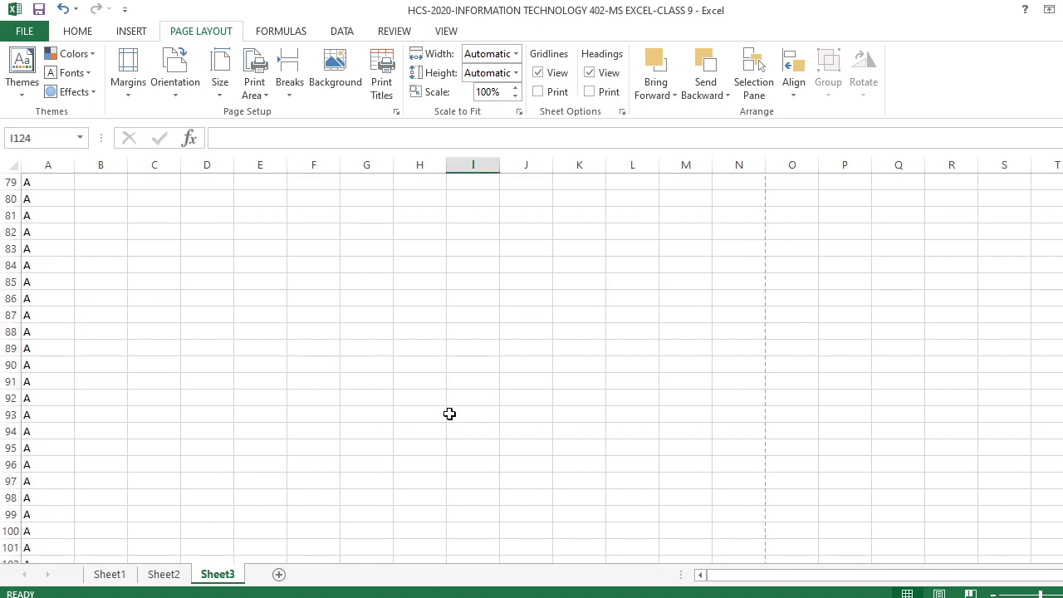
{"action": "scroll", "coordinate": [449, 414], "scroll_direction": "up", "scroll_amount": 20}
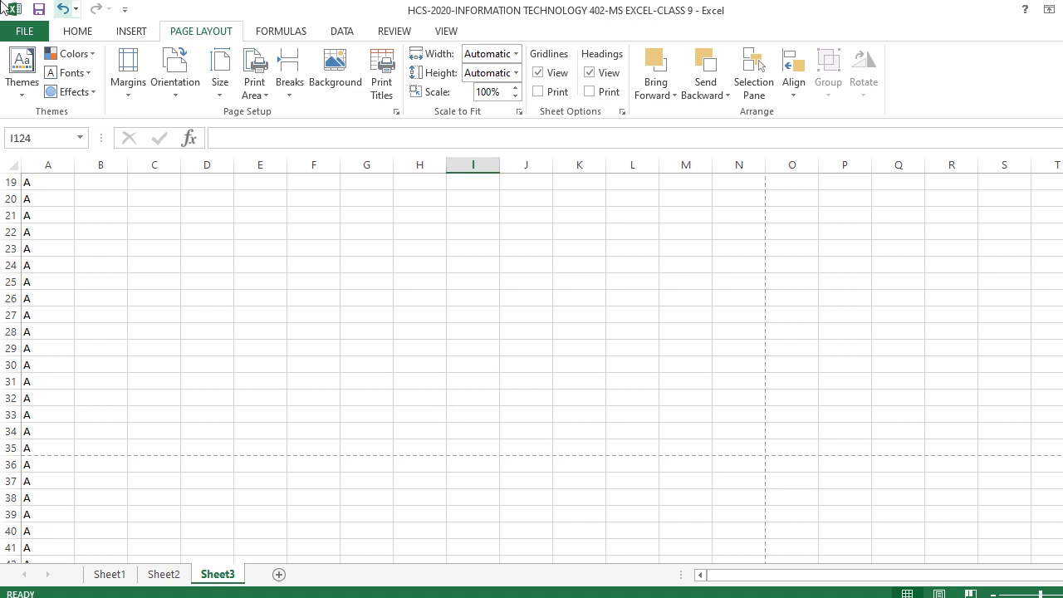
{"action": "left_click", "coordinate": [22, 31]}
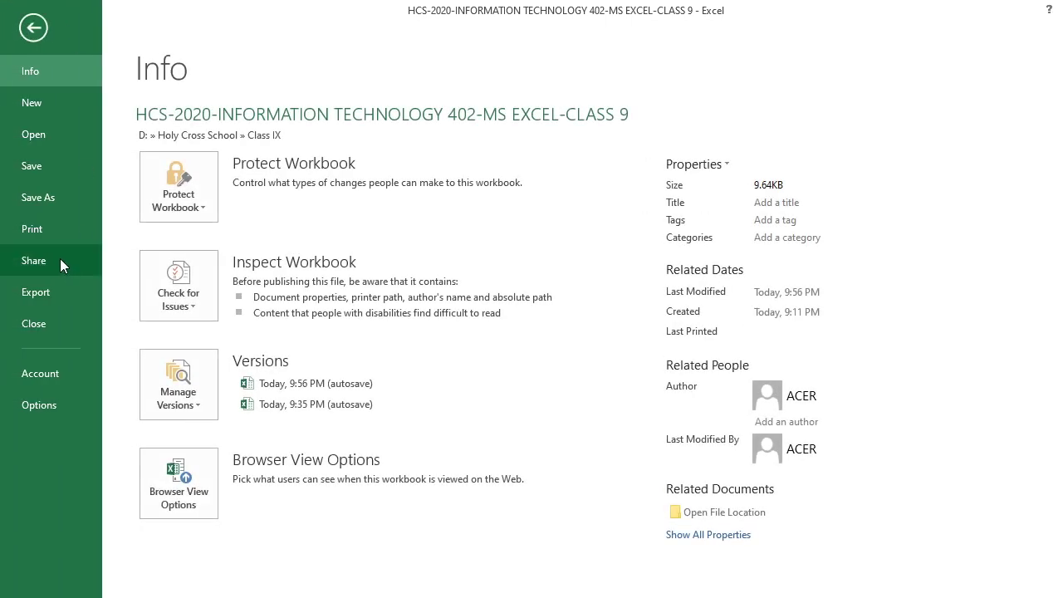
{"action": "left_click", "coordinate": [53, 197]}
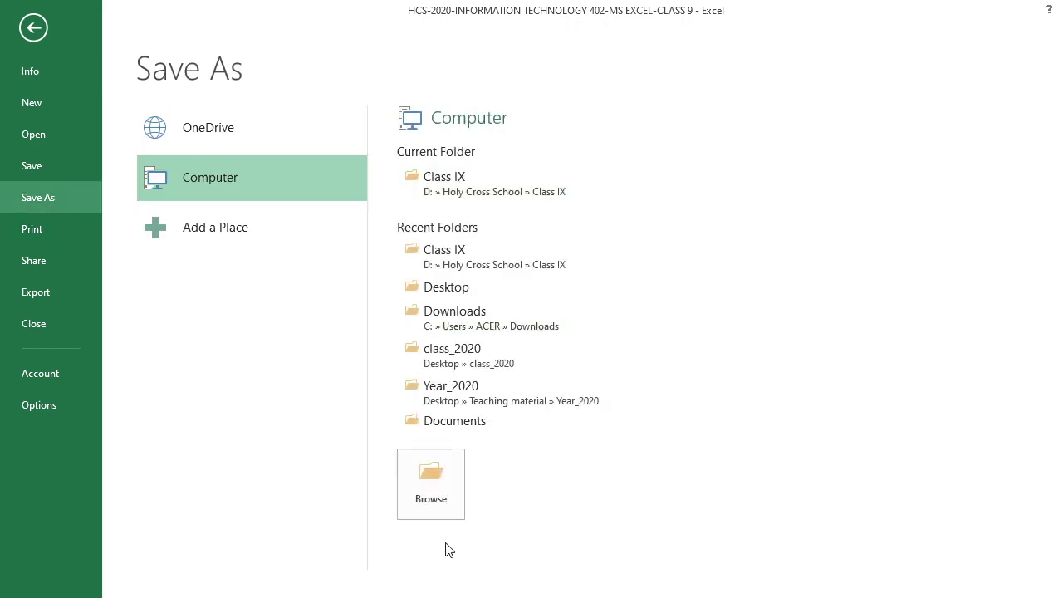
{"action": "left_click", "coordinate": [432, 484]}
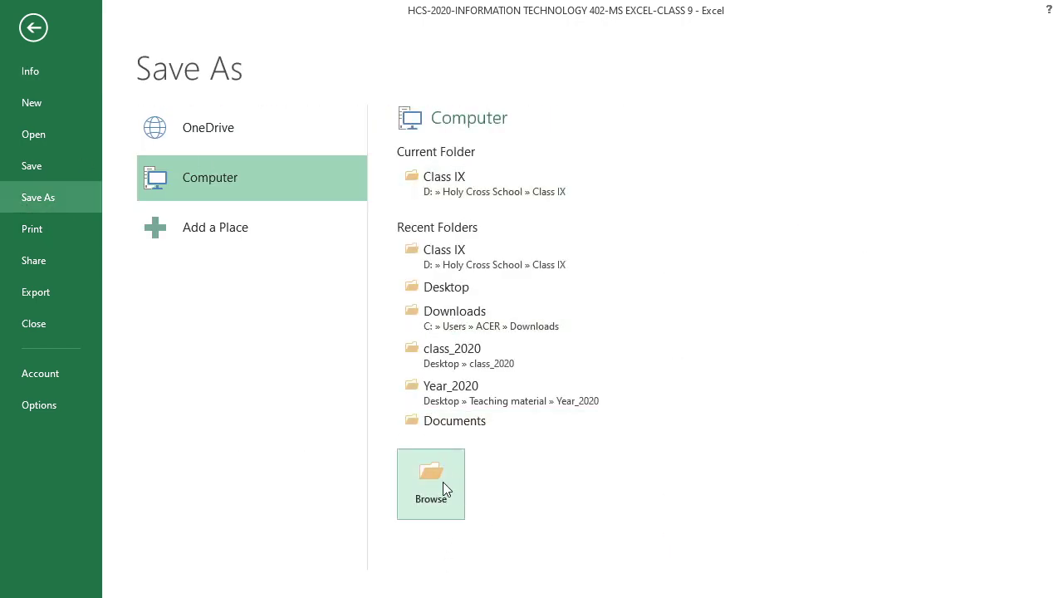
{"action": "left_click", "coordinate": [437, 488]}
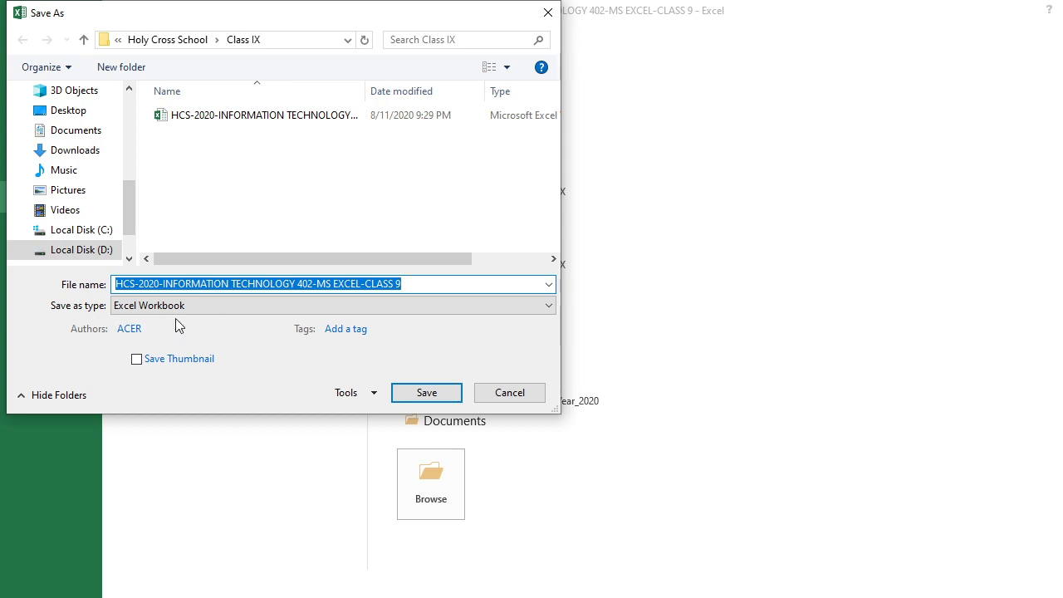
{"action": "left_click", "coordinate": [547, 309]}
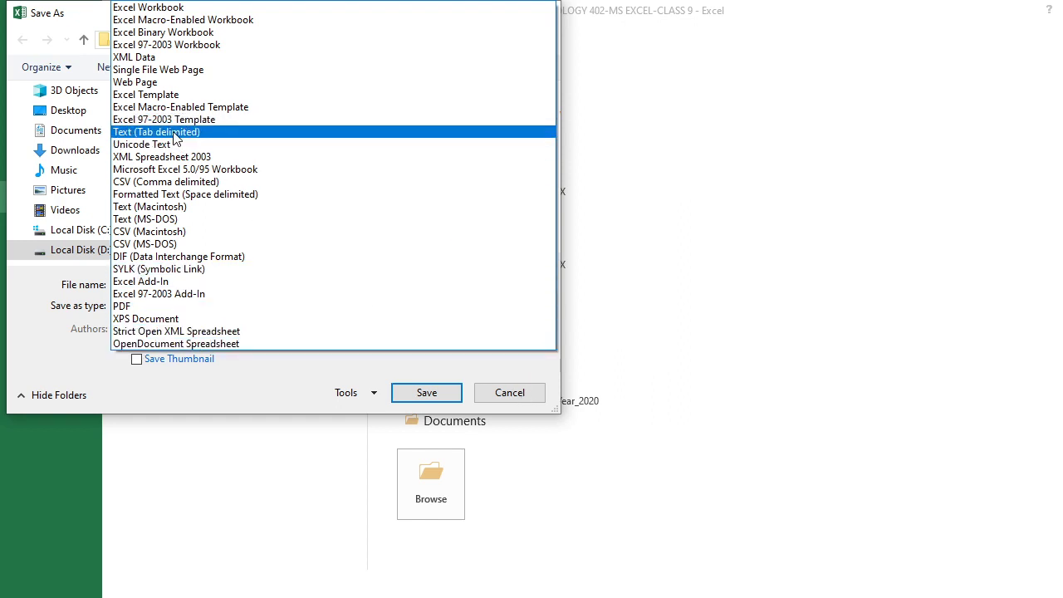
{"action": "left_click", "coordinate": [515, 392]}
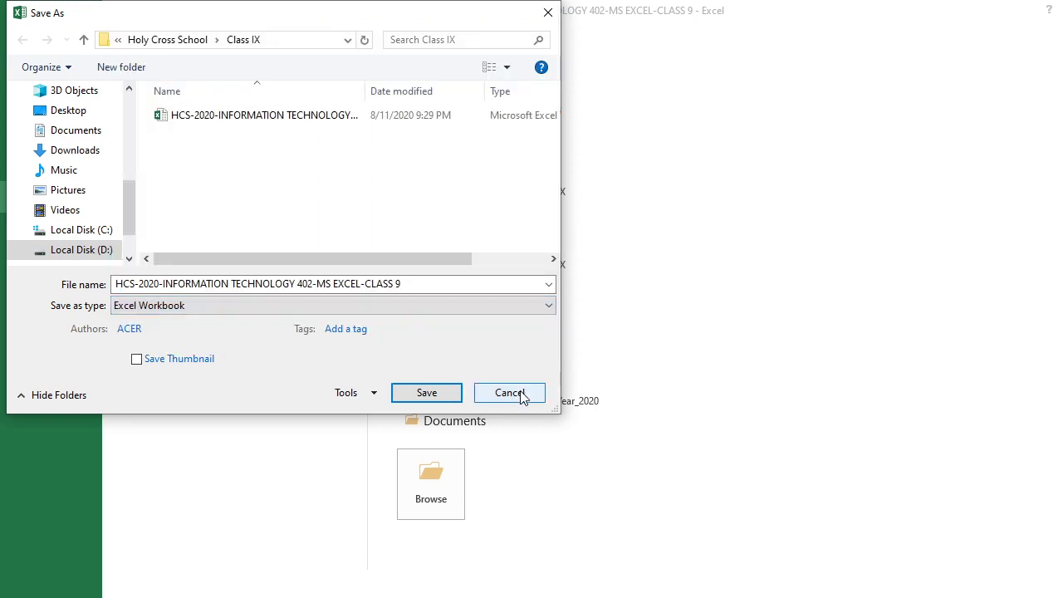
{"action": "left_click", "coordinate": [512, 392]}
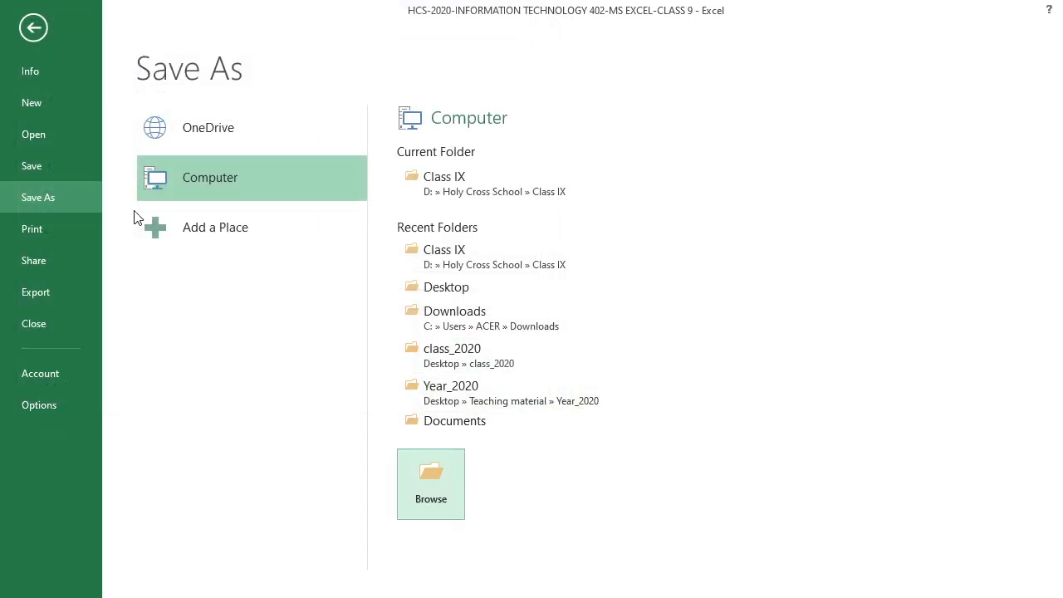
{"action": "left_click", "coordinate": [33, 28]}
{"action": "left_click", "coordinate": [709, 251]}
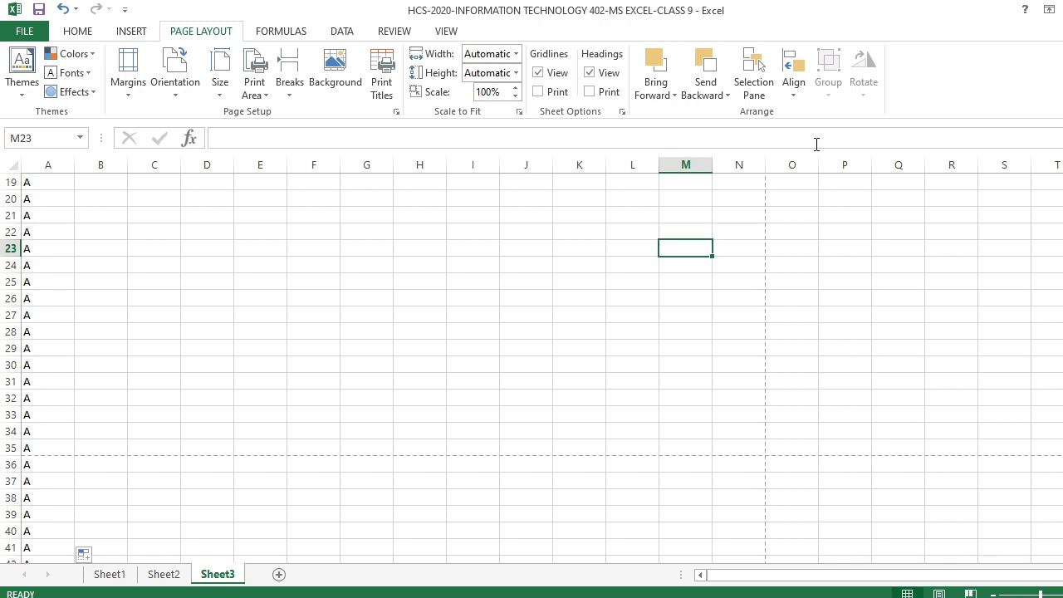
- Return to Sheet1's Components of Microsoft Excel list and scroll below the table
{"action": "left_click", "coordinate": [145, 338]}
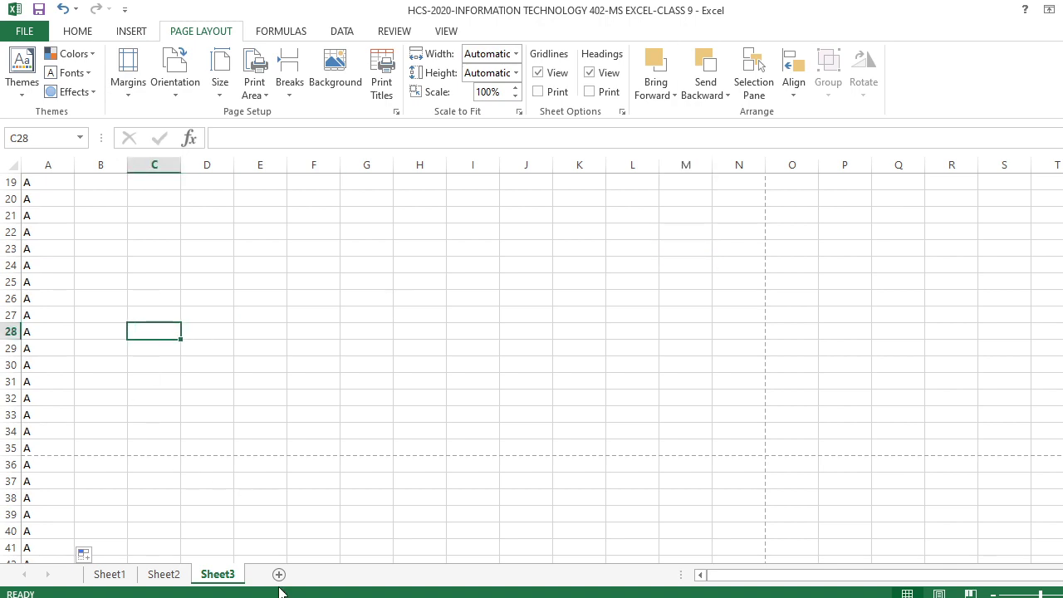
{"action": "left_click", "coordinate": [170, 575]}
{"action": "left_click", "coordinate": [119, 581]}
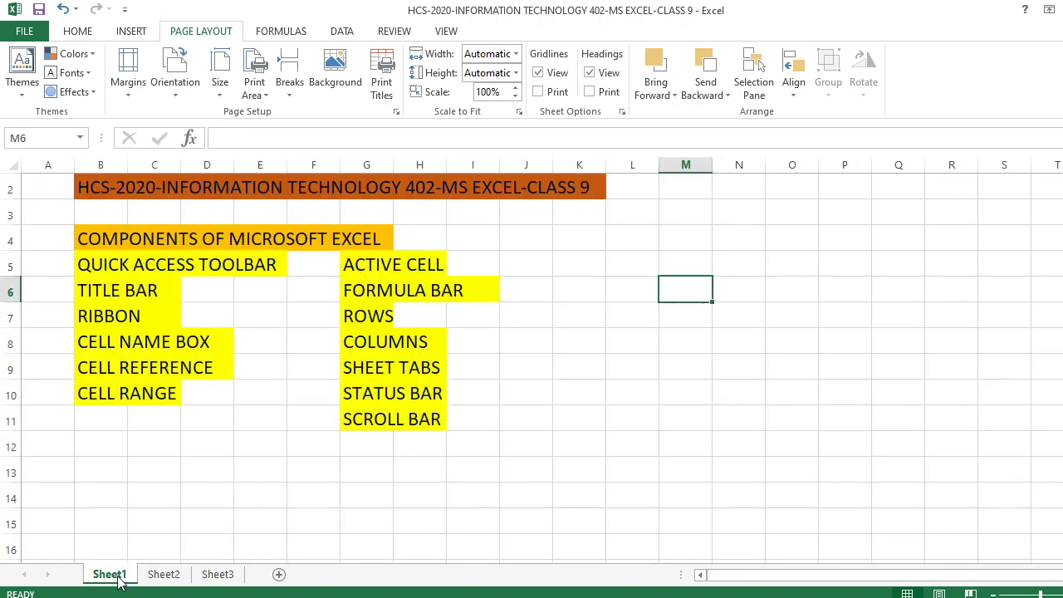
{"action": "left_click", "coordinate": [695, 491]}
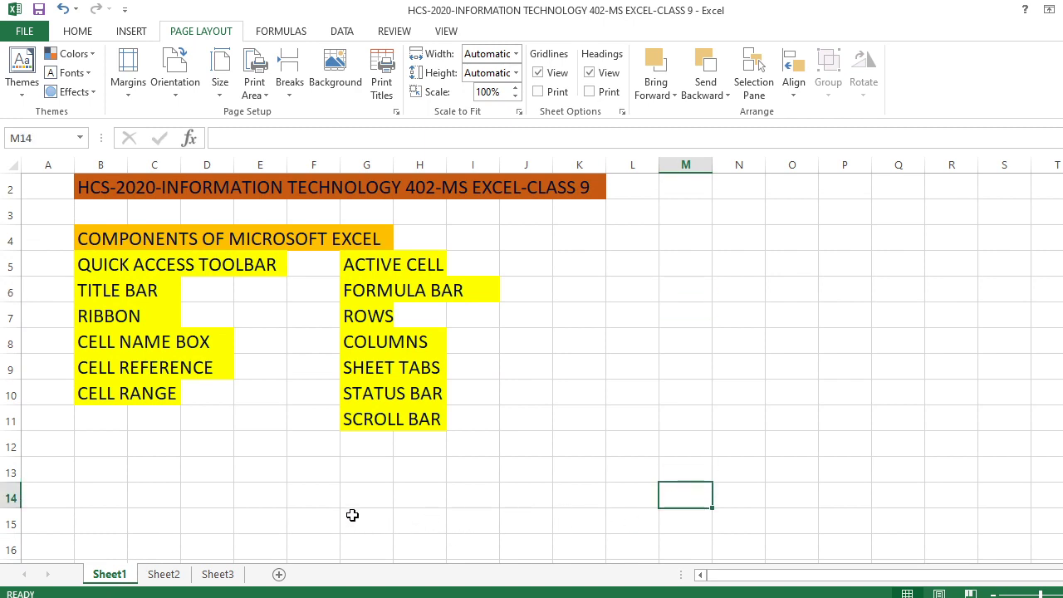
{"action": "scroll", "coordinate": [352, 514], "scroll_direction": "down", "scroll_amount": 3}
{"action": "scroll", "coordinate": [353, 512], "scroll_direction": "down", "scroll_amount": 2}
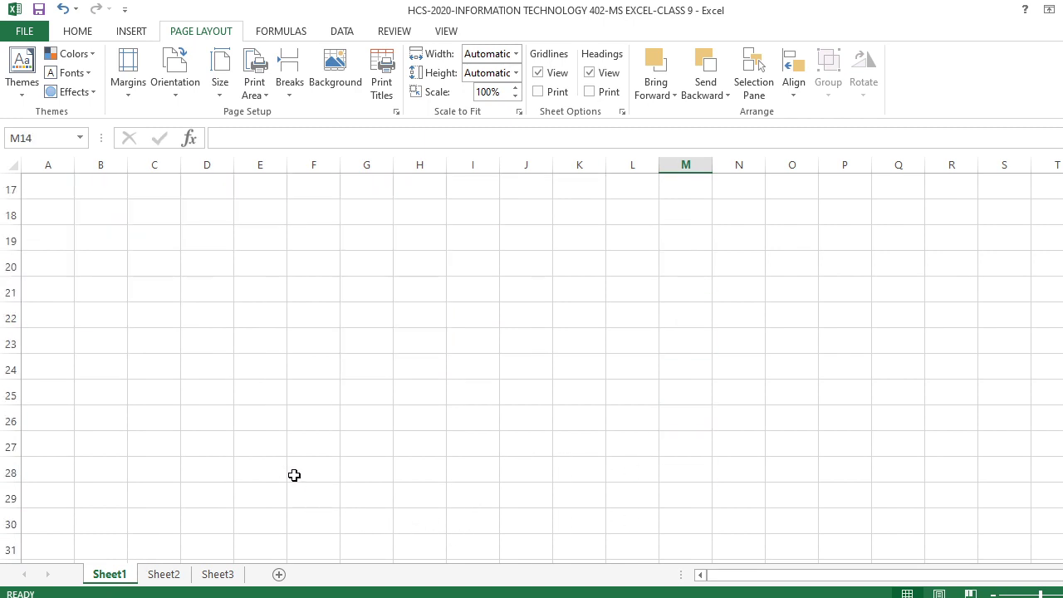
{"action": "scroll", "coordinate": [294, 476], "scroll_direction": "up", "scroll_amount": 2}
- Enter 12 in B15 and 34 in C15, then reselect D15 for the result
{"action": "left_click", "coordinate": [99, 295]}
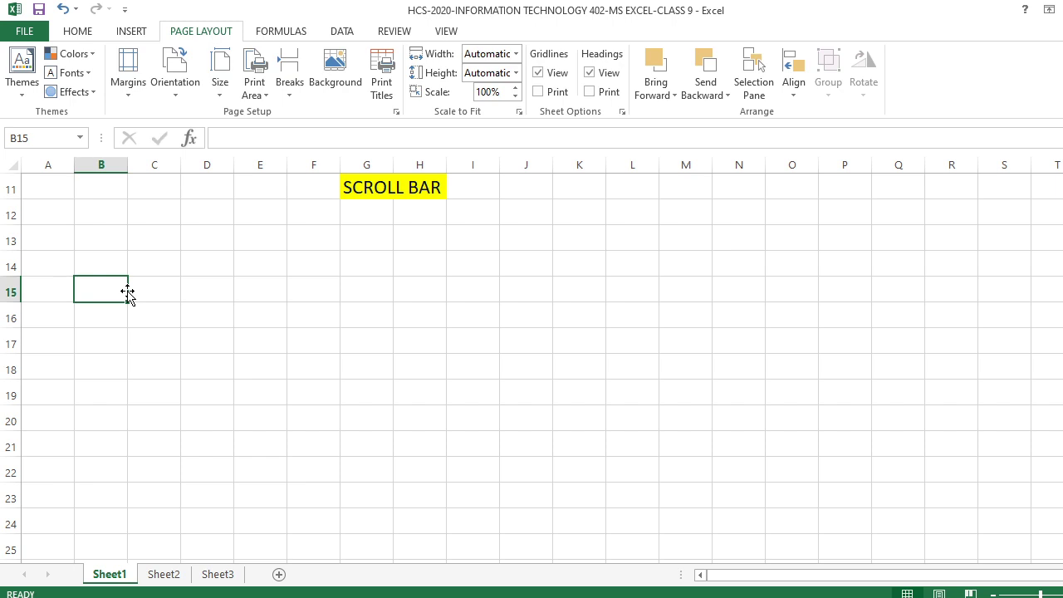
{"action": "type", "text": "12"}
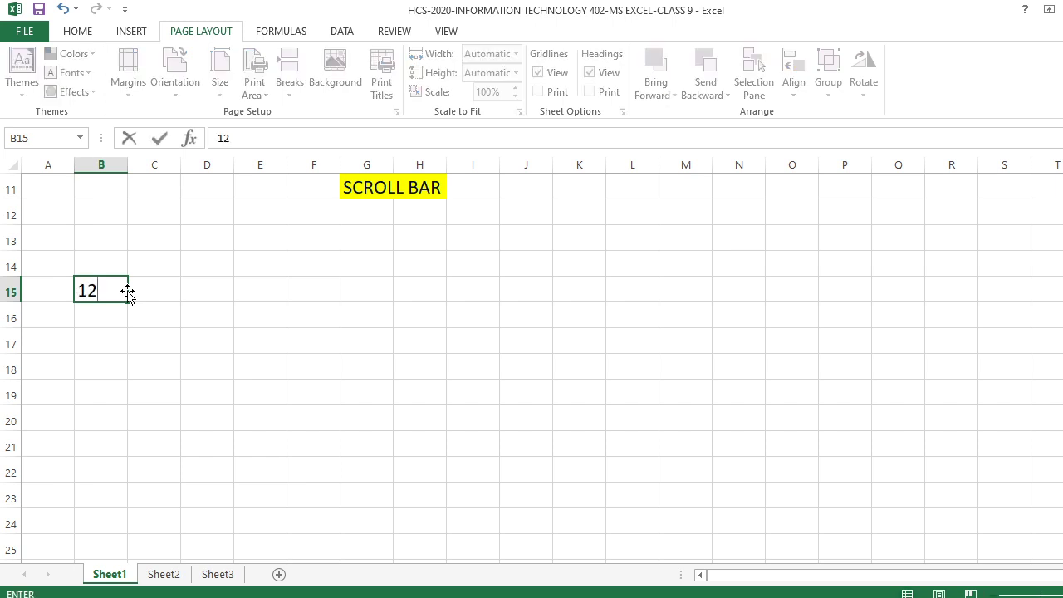
{"action": "key", "text": "Tab"}
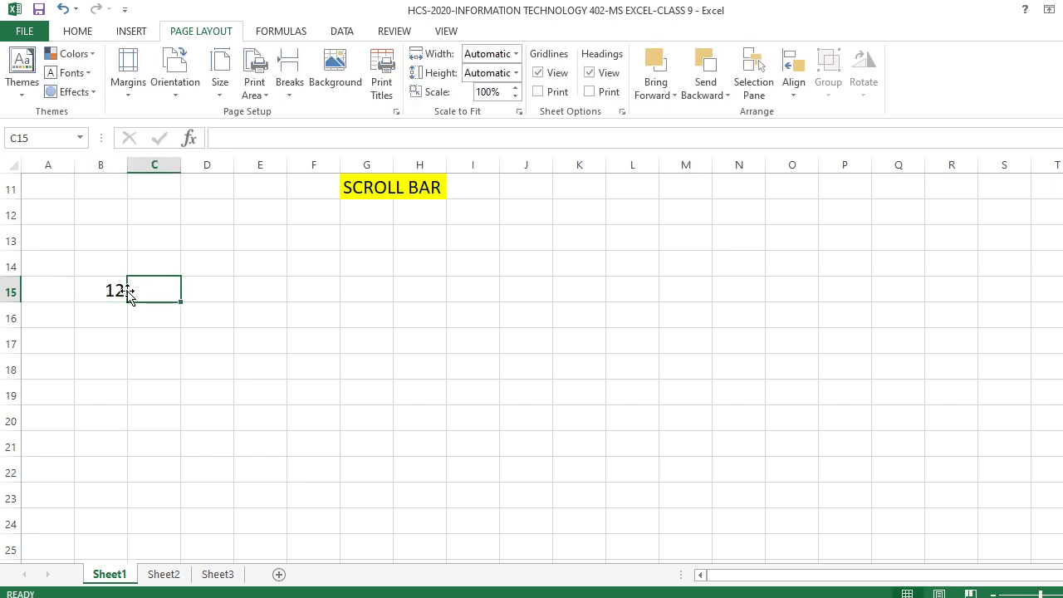
{"action": "type", "text": "34"}
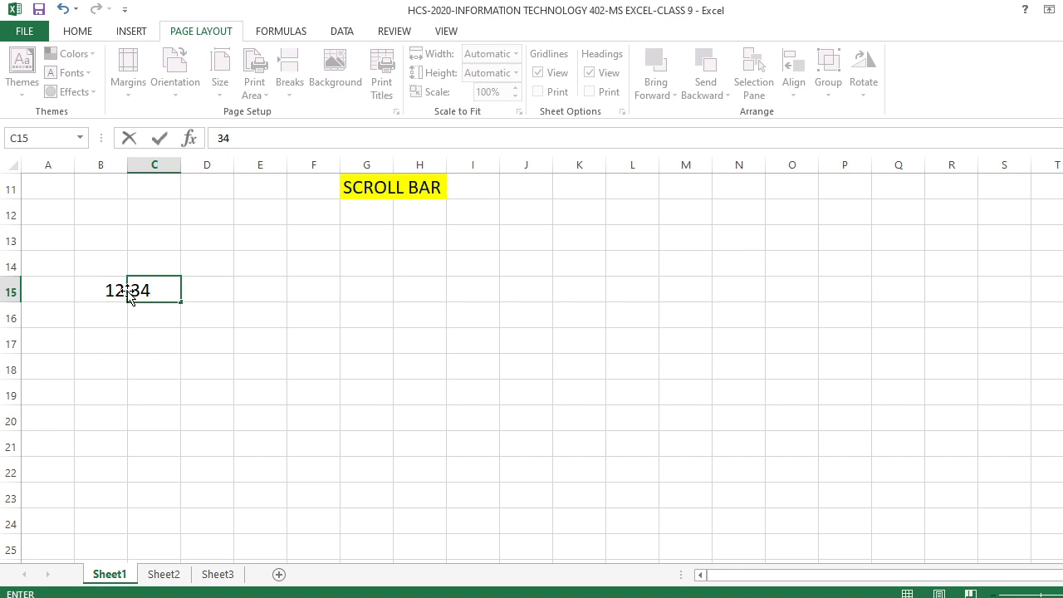
{"action": "key", "text": "Tab"}
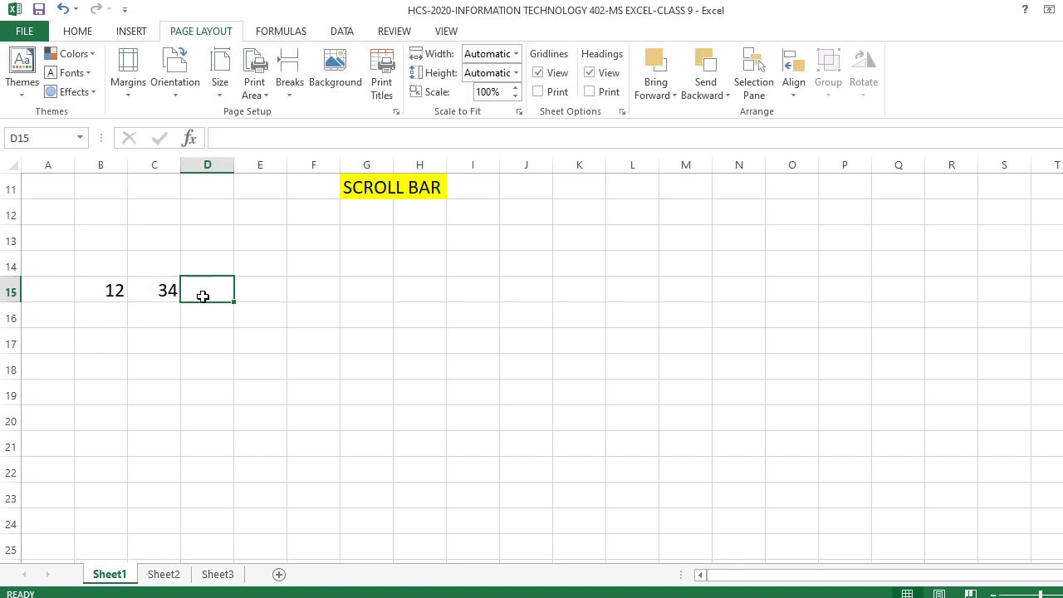
{"action": "left_click", "coordinate": [201, 347]}
{"action": "left_click", "coordinate": [208, 292]}
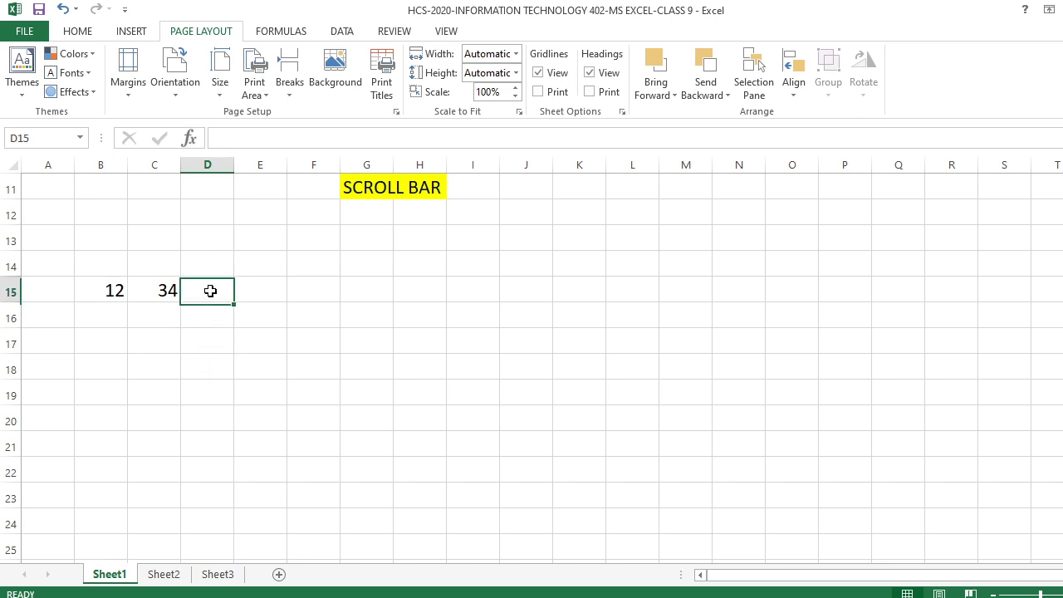
- Enter the fixed-number formula =12+34 in D15 so it shows 46
{"action": "left_click", "coordinate": [232, 137]}
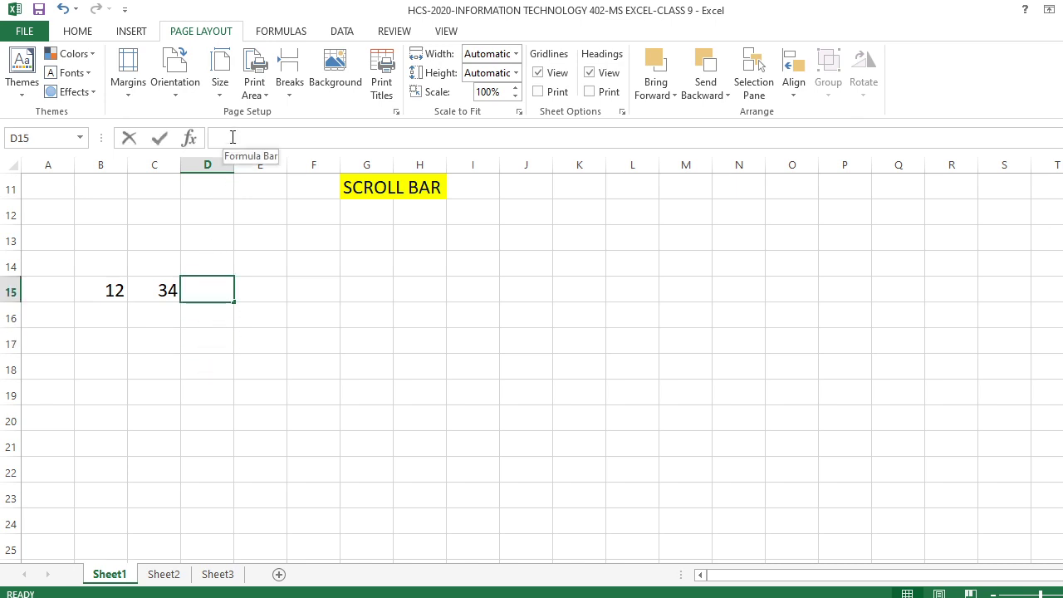
{"action": "type", "text": "="}
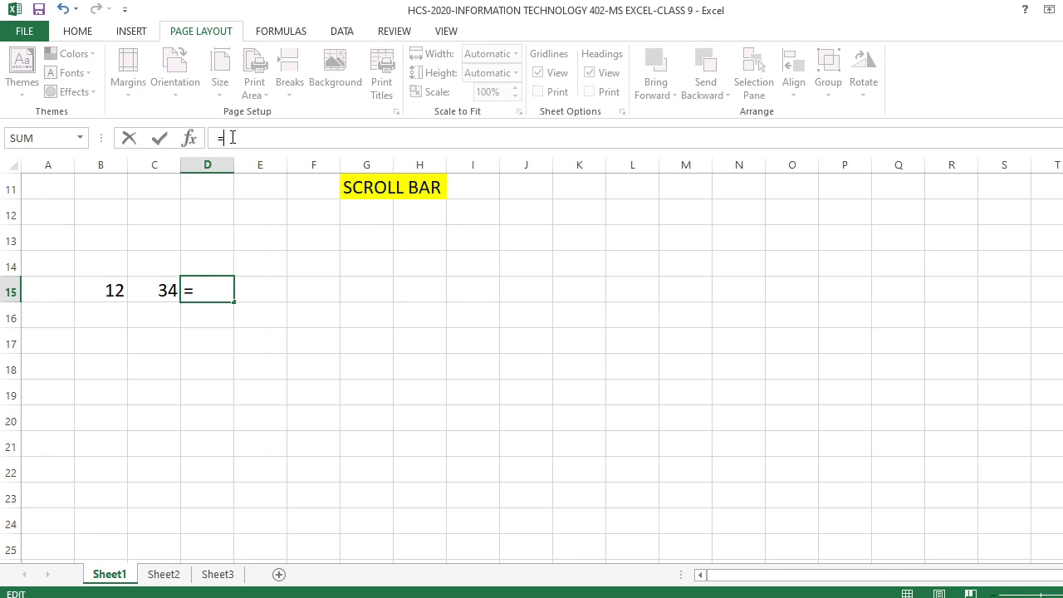
{"action": "type", "text": "12+4"}
{"action": "key", "text": "BackSpace"}
{"action": "type", "text": "34"}
{"action": "key", "text": "Return"}
- Replace the 12 in B15 with 100 and confirm D15 still shows 46
{"action": "left_click", "coordinate": [83, 366]}
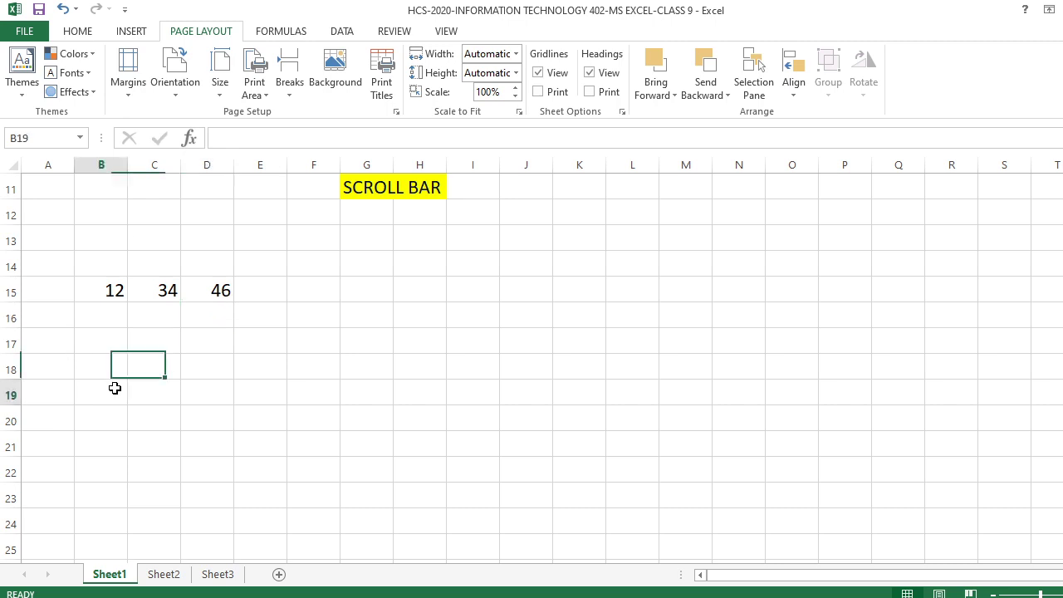
{"action": "left_click", "coordinate": [99, 392]}
{"action": "left_click", "coordinate": [222, 290]}
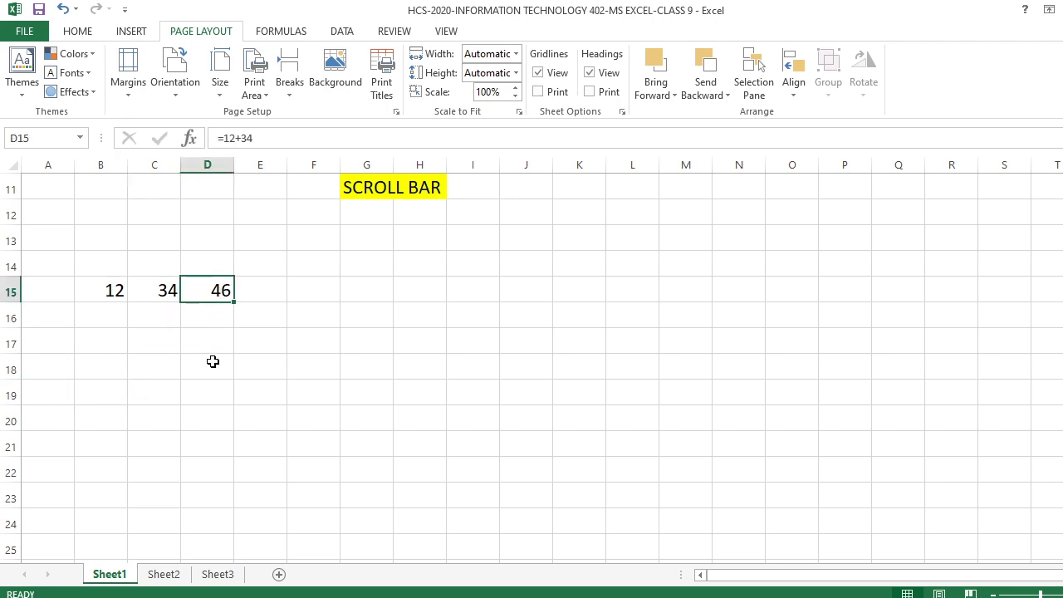
{"action": "left_click", "coordinate": [198, 356]}
{"action": "left_click", "coordinate": [119, 291]}
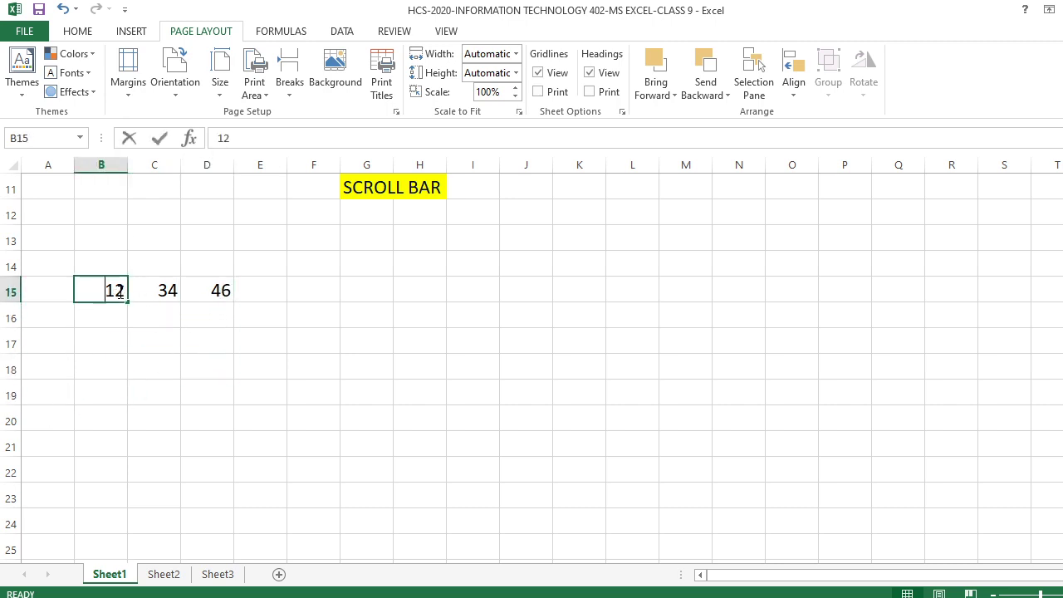
{"action": "type", "text": "100"}
{"action": "left_click", "coordinate": [111, 347]}
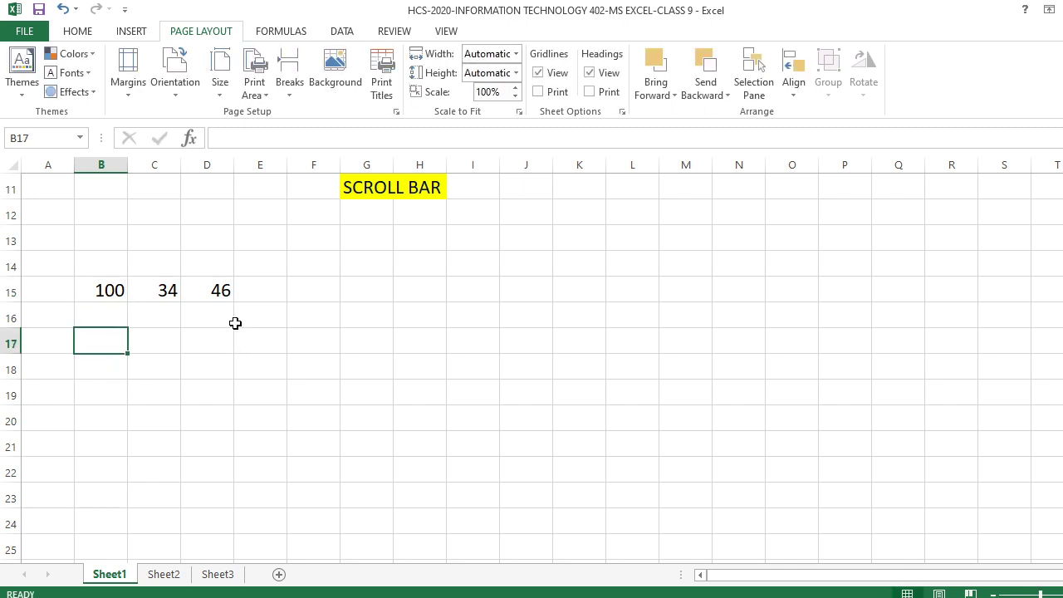
{"action": "left_click", "coordinate": [208, 295]}
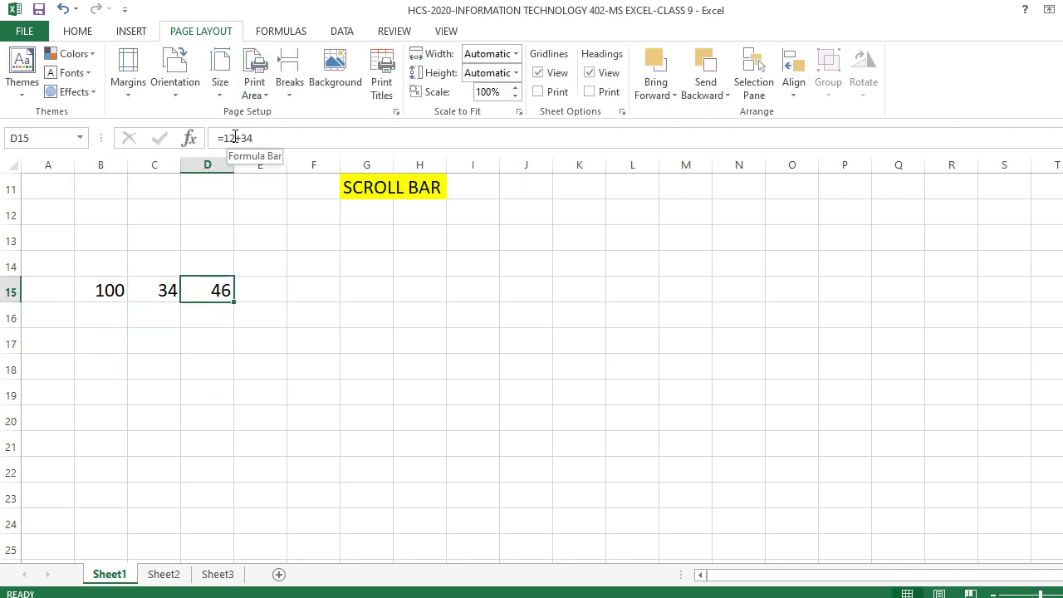
- Enter the cell-reference formula =B15+C15 in D16, displaying 134
{"action": "left_click", "coordinate": [197, 314]}
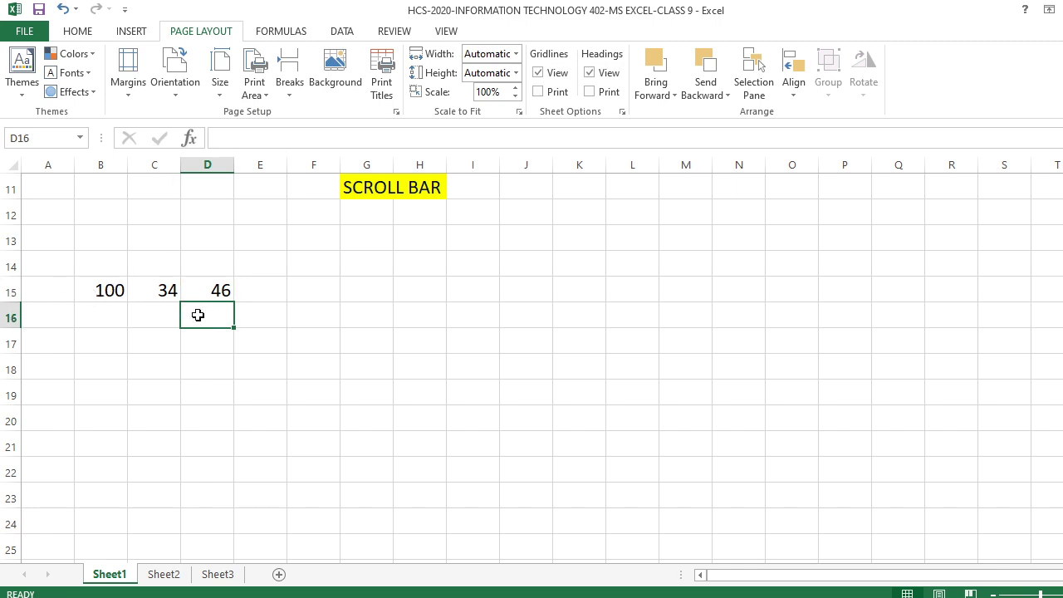
{"action": "left_click", "coordinate": [235, 136]}
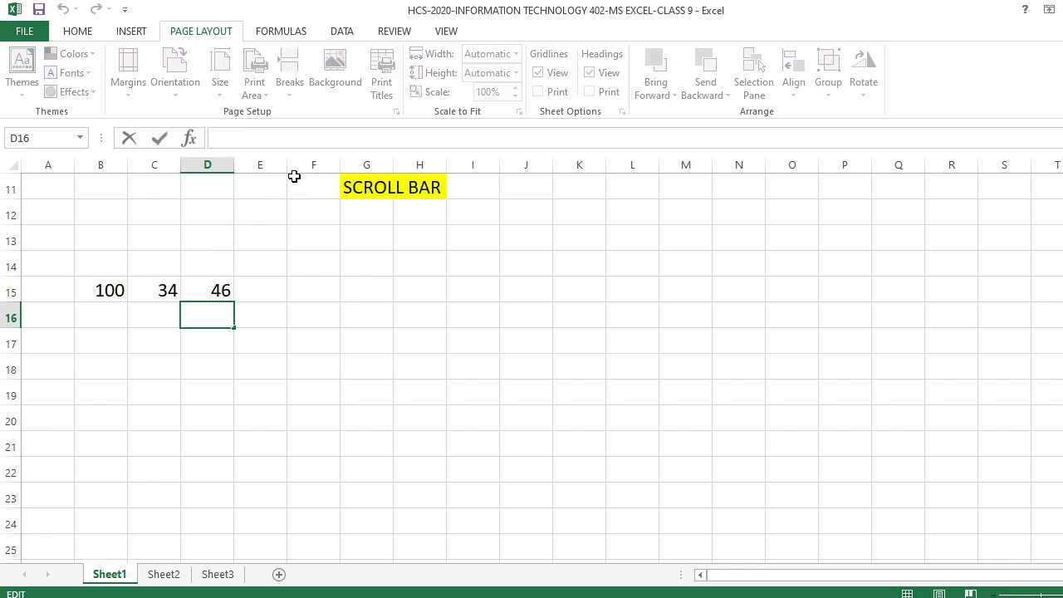
{"action": "type", "text": "=B15+"}
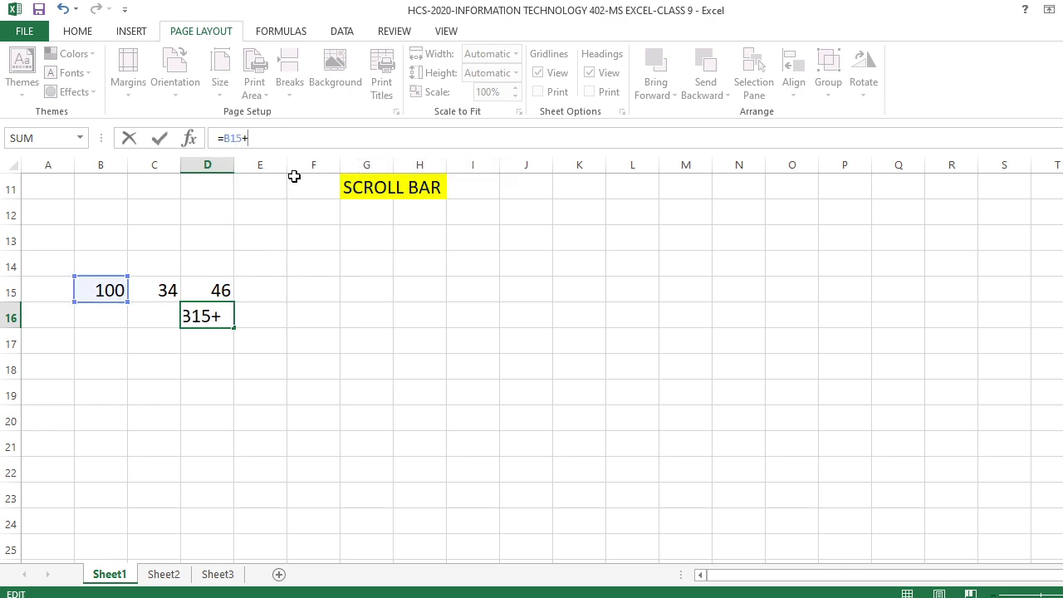
{"action": "type", "text": "C"}
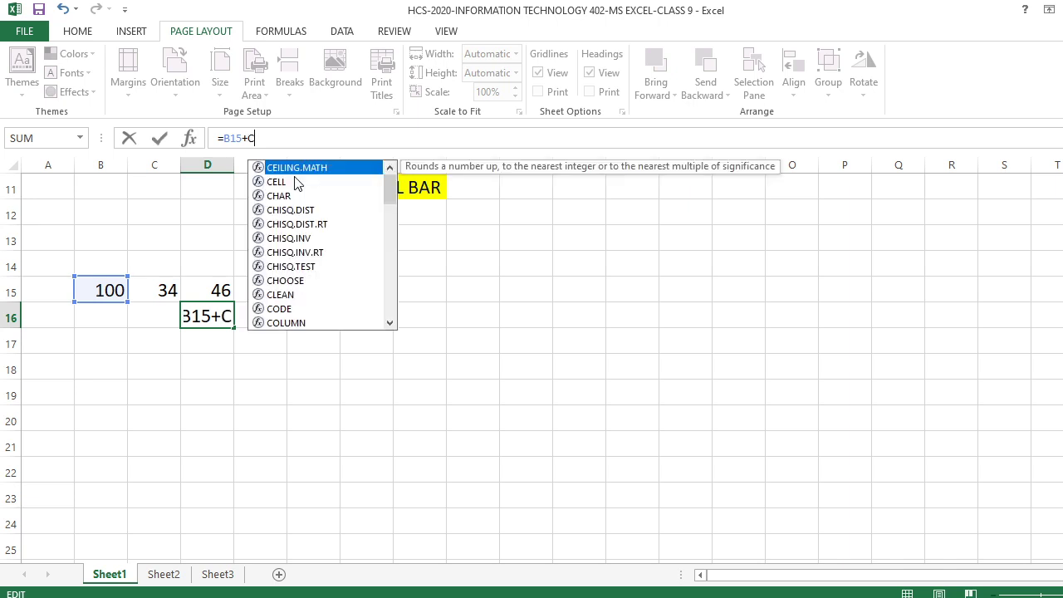
{"action": "type", "text": "15"}
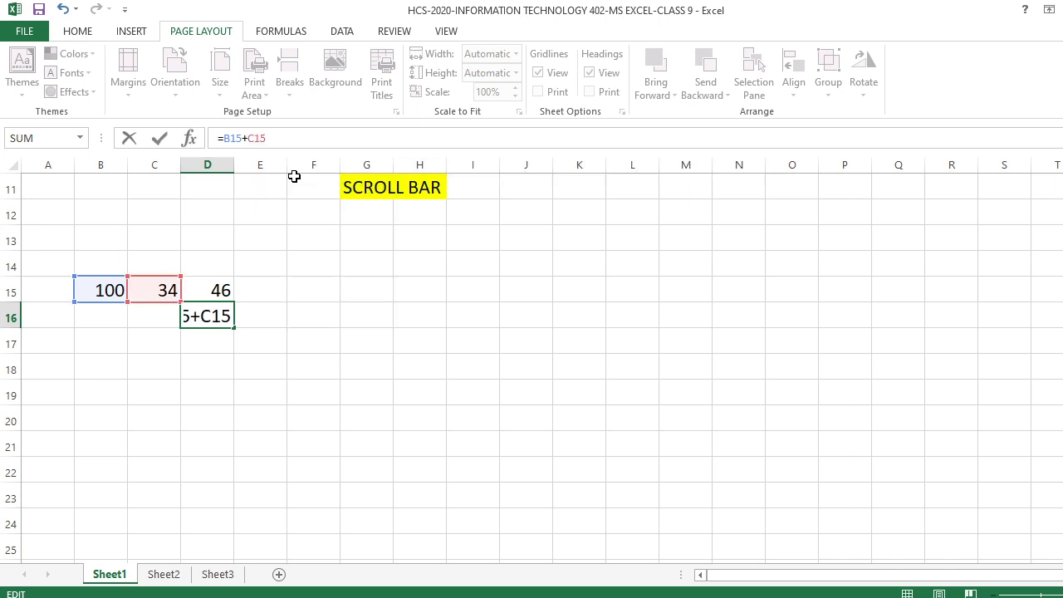
{"action": "key", "text": "Return"}
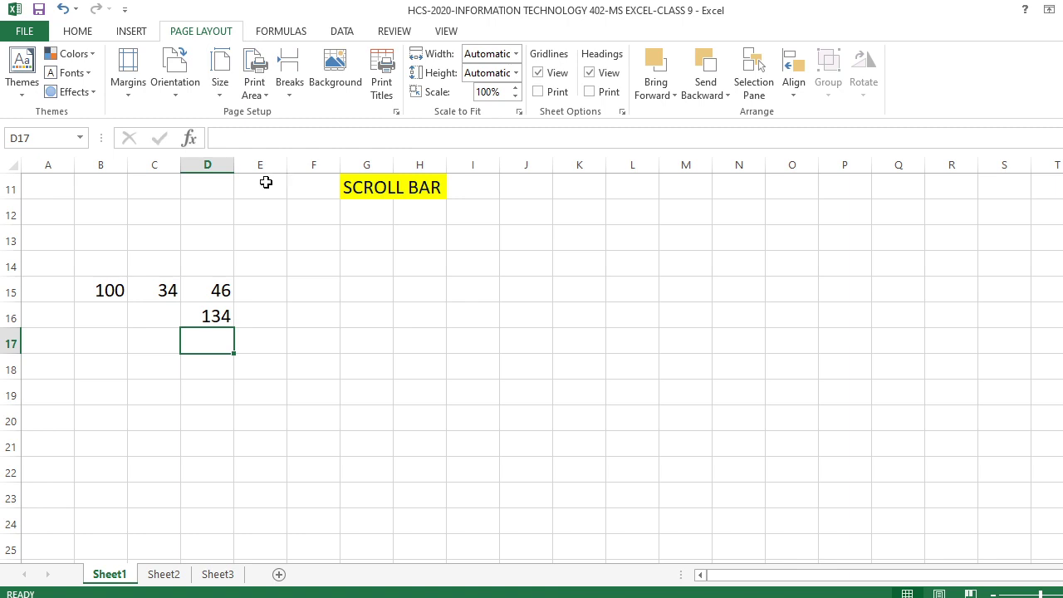
{"action": "left_click", "coordinate": [294, 370]}
{"action": "left_click", "coordinate": [209, 317]}
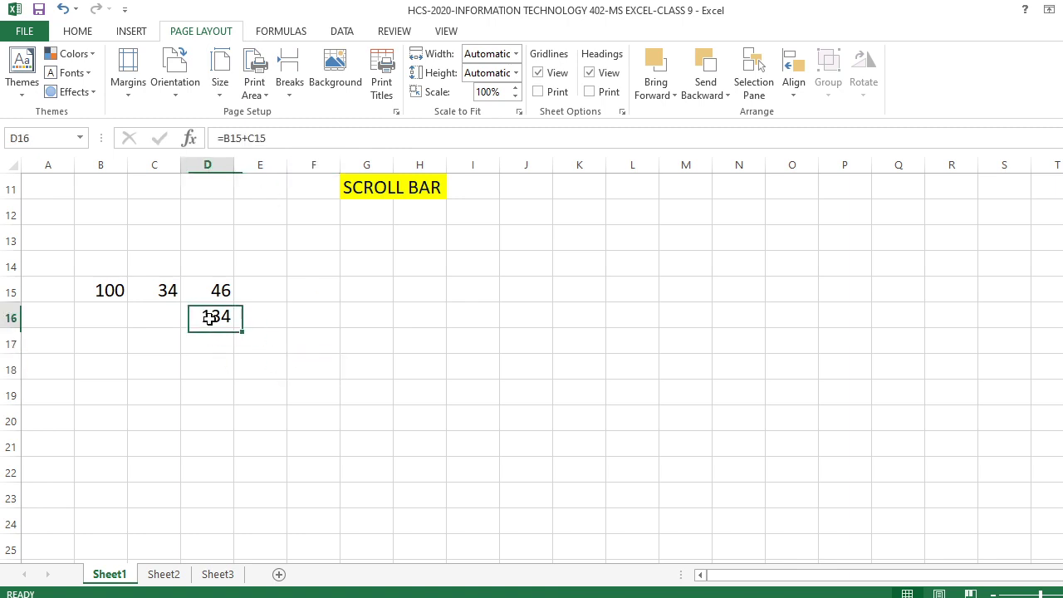
{"action": "left_click", "coordinate": [153, 294]}
- Change C15 to 300 so the D16 total updates to 400
{"action": "type", "text": "3"}
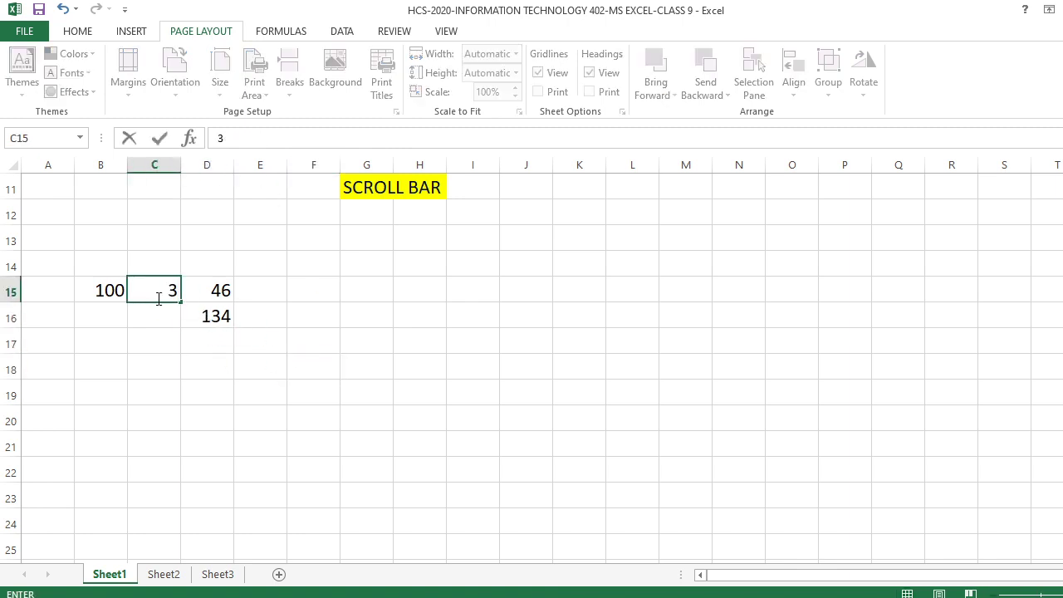
{"action": "type", "text": "00"}
{"action": "left_click", "coordinate": [169, 366]}
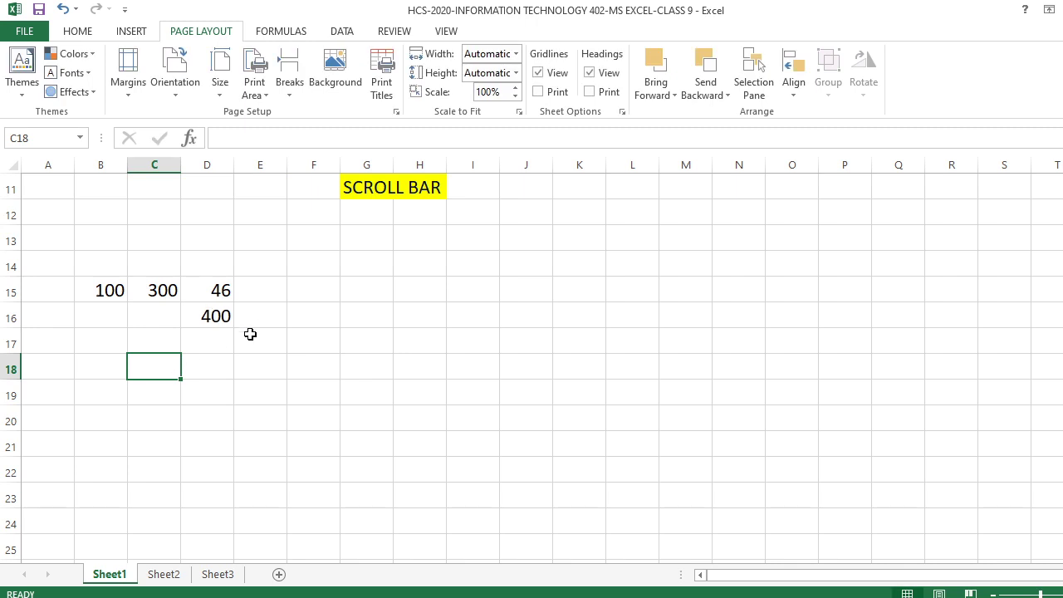
{"action": "left_click", "coordinate": [329, 359]}
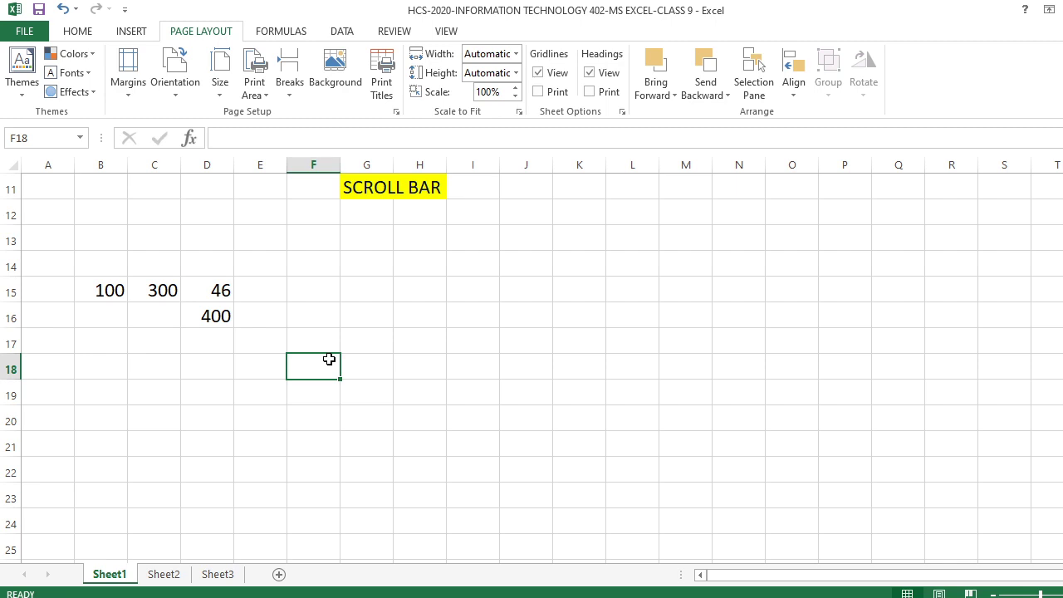
{"action": "left_click", "coordinate": [194, 411]}
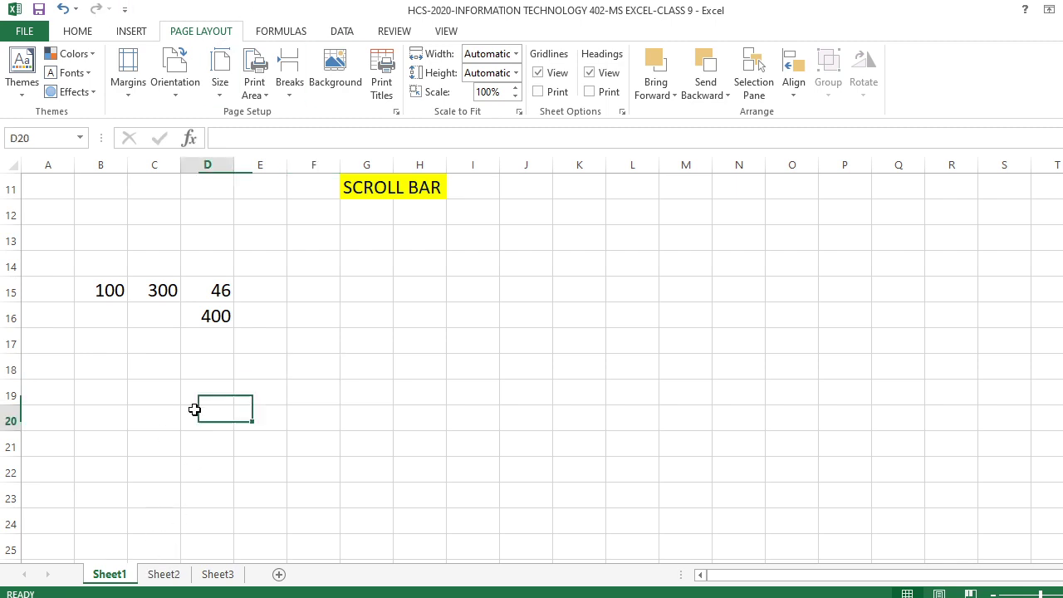
{"action": "left_click", "coordinate": [211, 316]}
{"action": "left_click", "coordinate": [170, 285]}
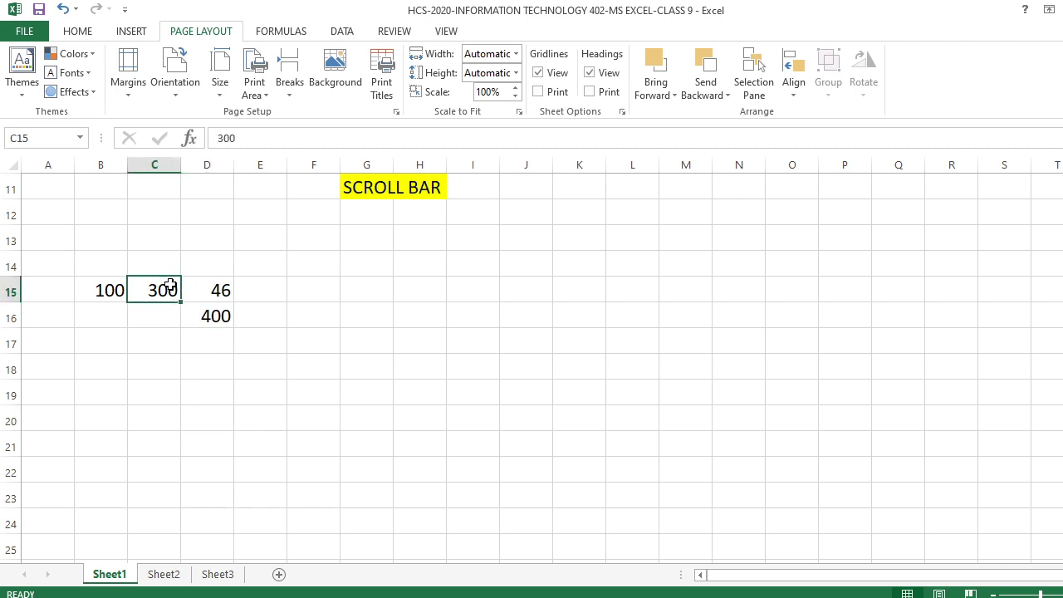
{"action": "left_click", "coordinate": [101, 291]}
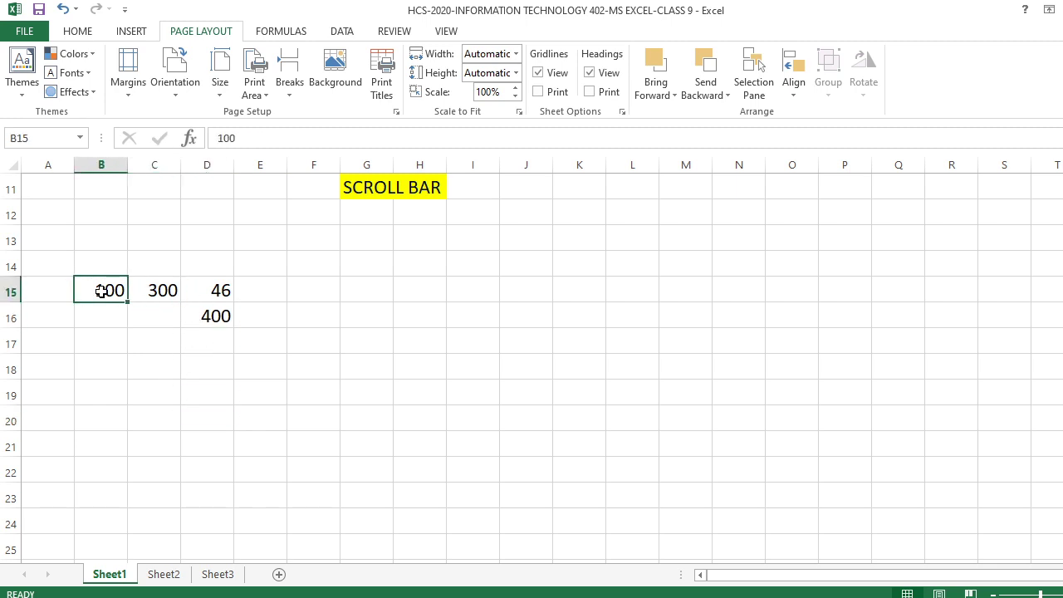
- Change B15 to 5000 so D16 shows 5300, then check the File Info page
{"action": "type", "text": "5000"}
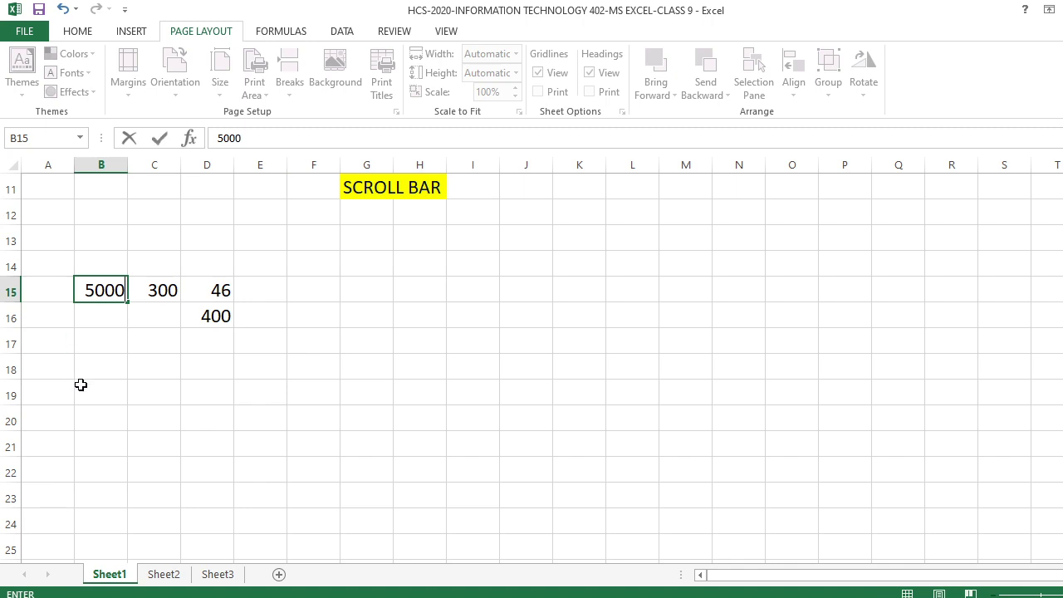
{"action": "left_click", "coordinate": [138, 386]}
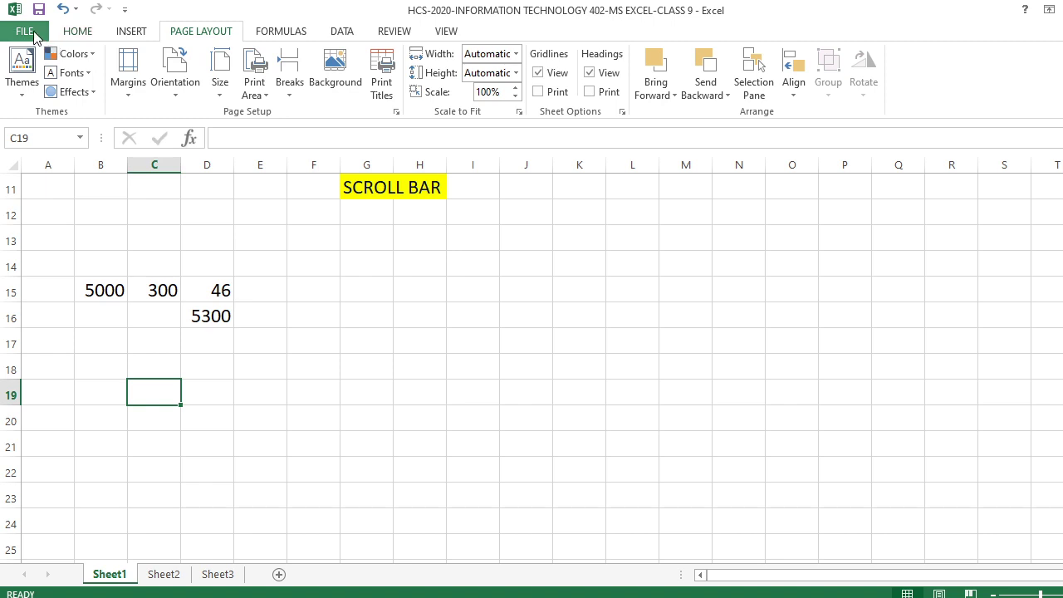
{"action": "left_click", "coordinate": [378, 436]}
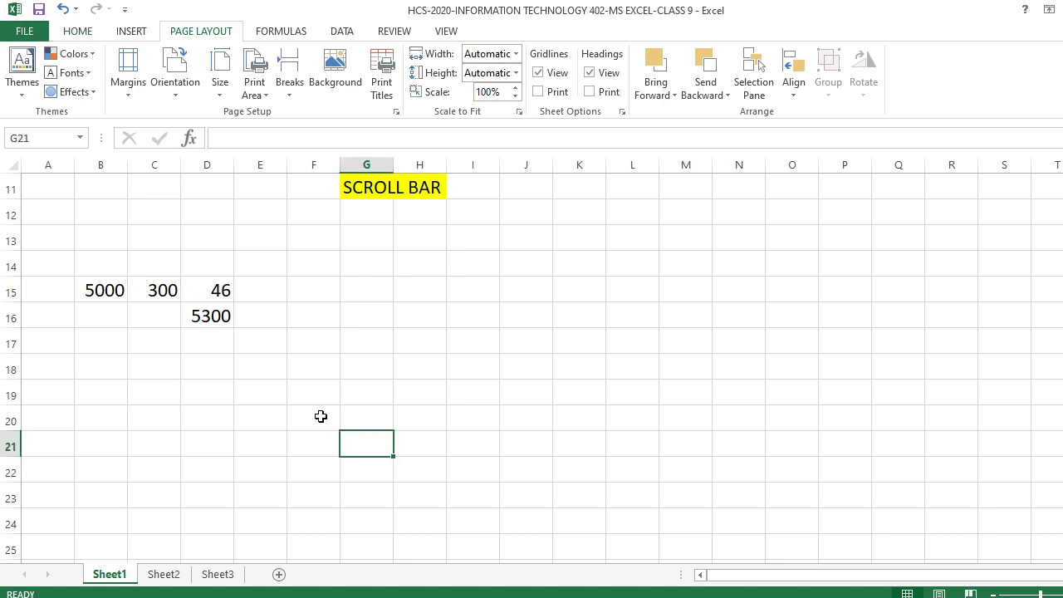
{"action": "left_click", "coordinate": [23, 31]}
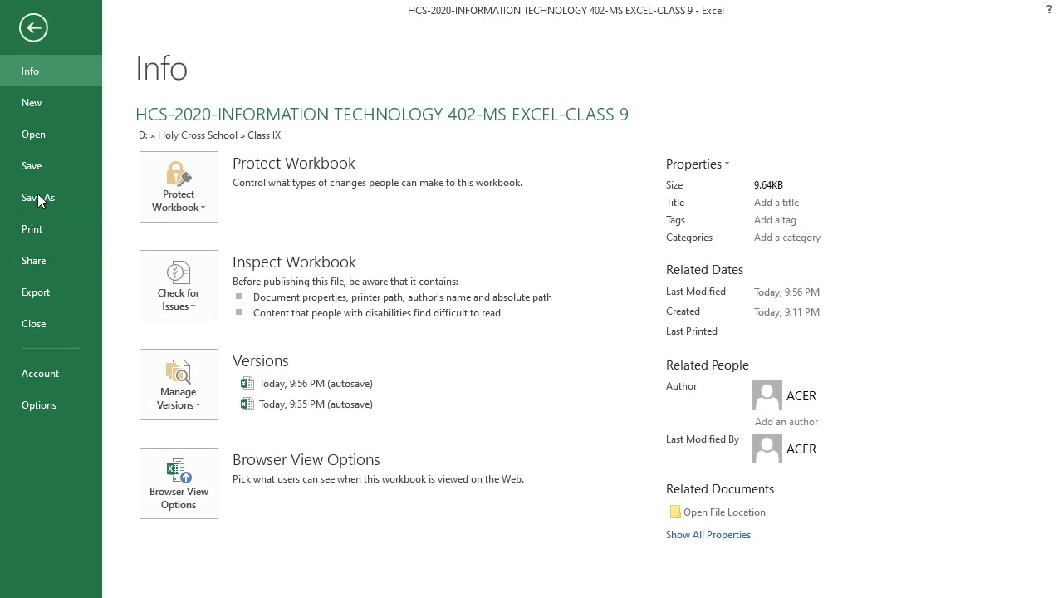
{"action": "left_click", "coordinate": [33, 28]}
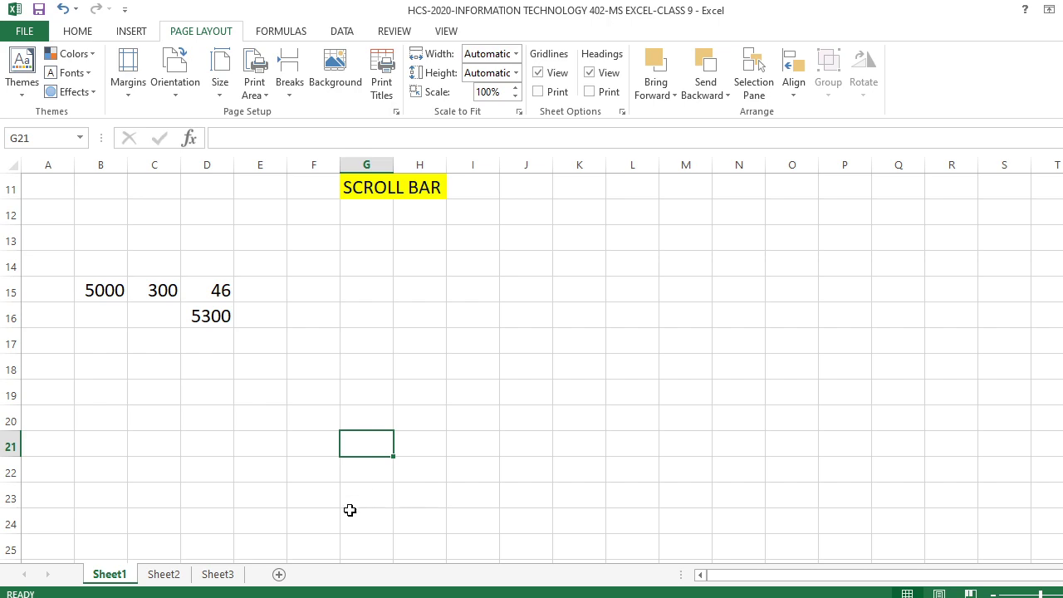
- Delete Sheet3 from the workbook
{"action": "left_click", "coordinate": [174, 575]}
{"action": "left_click", "coordinate": [217, 575]}
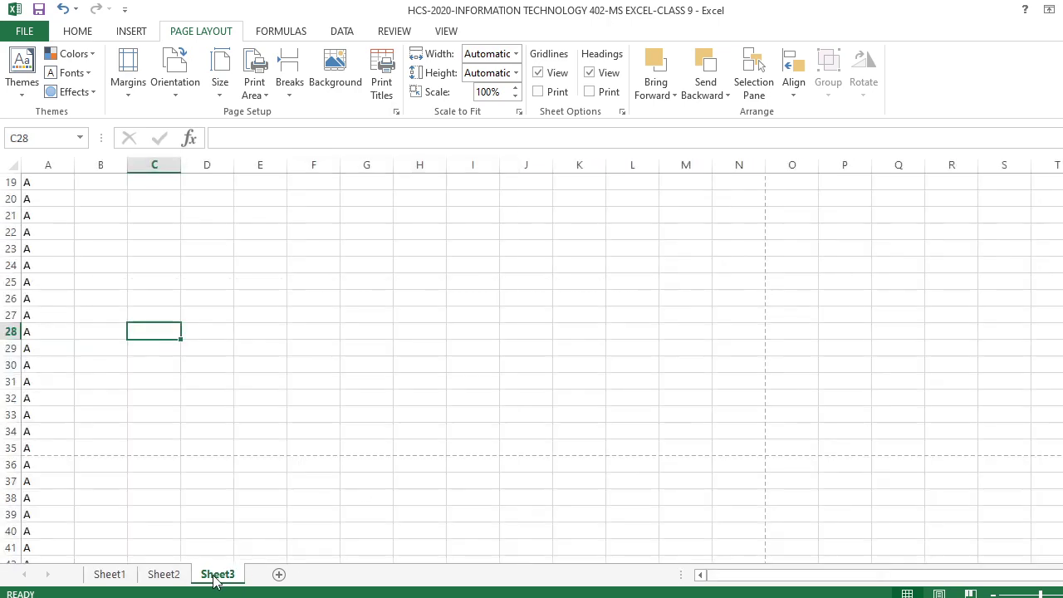
{"action": "right_click", "coordinate": [218, 575]}
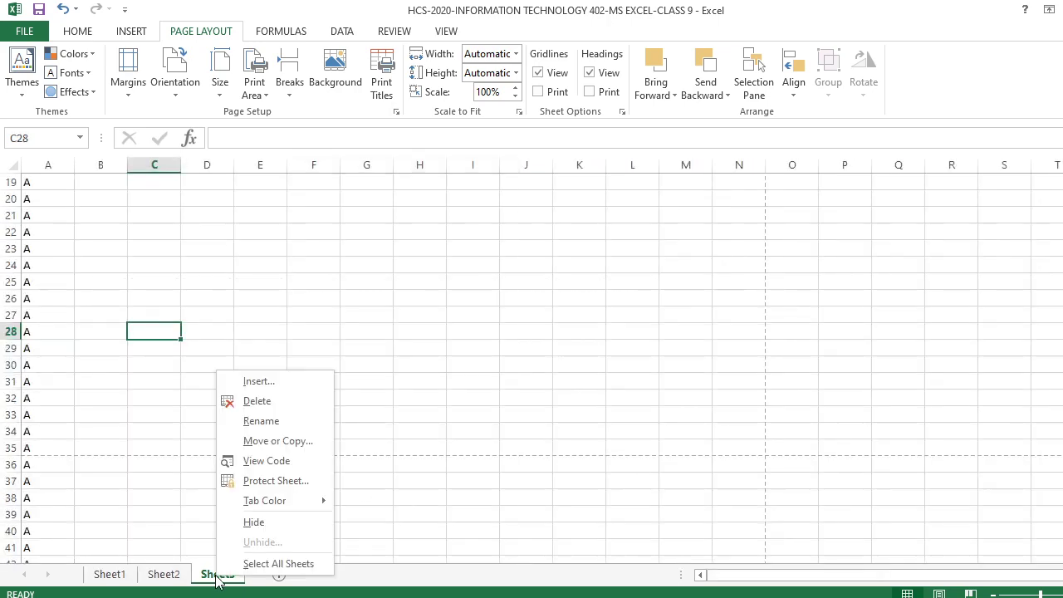
{"action": "left_click", "coordinate": [258, 402]}
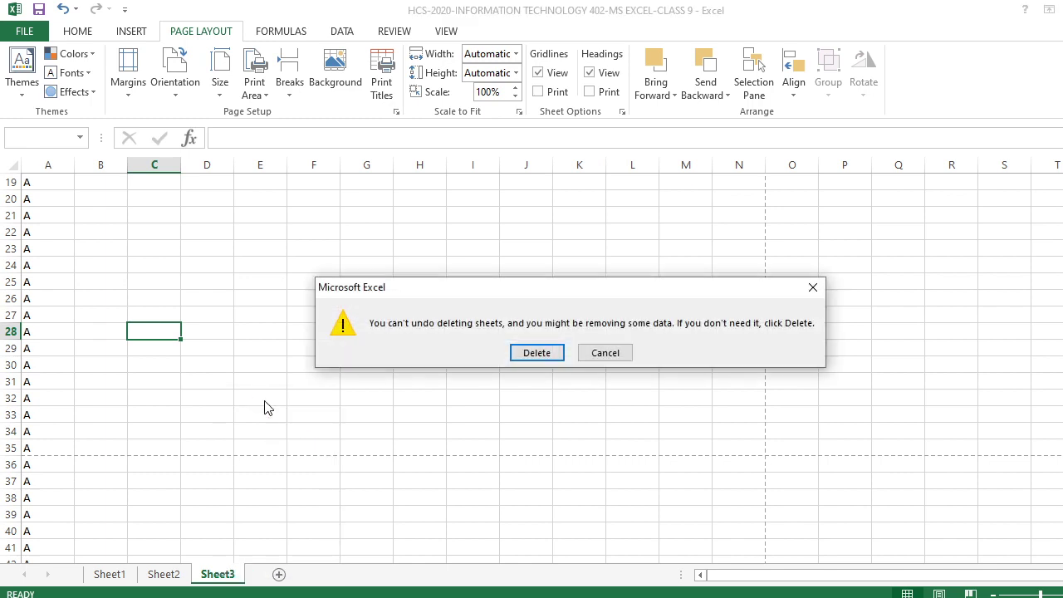
{"action": "left_click", "coordinate": [536, 355]}
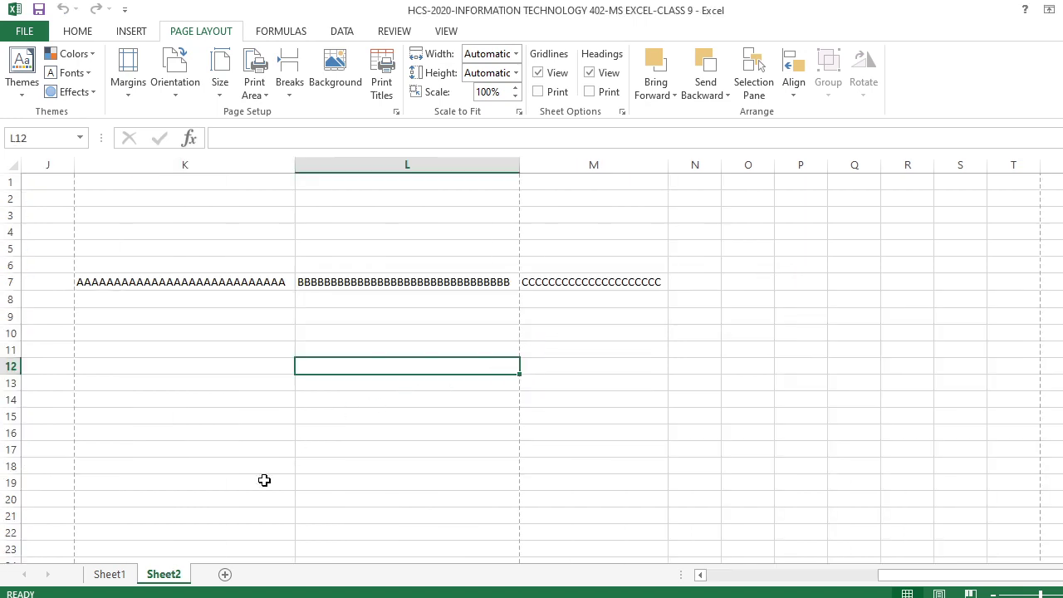
- Delete Sheet2, leaving only Sheet1
{"action": "right_click", "coordinate": [171, 579]}
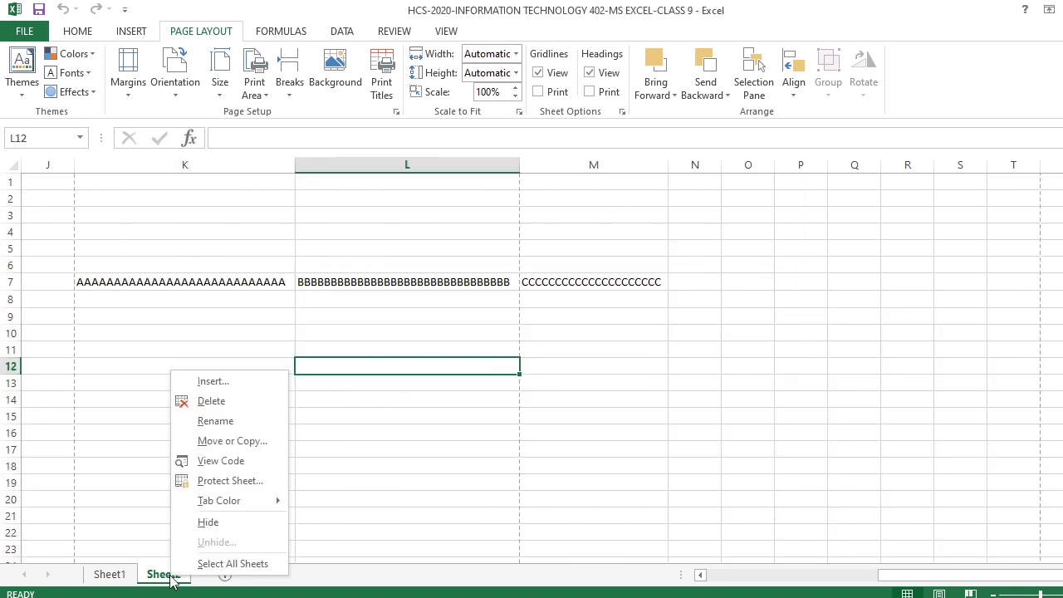
{"action": "left_click", "coordinate": [238, 403]}
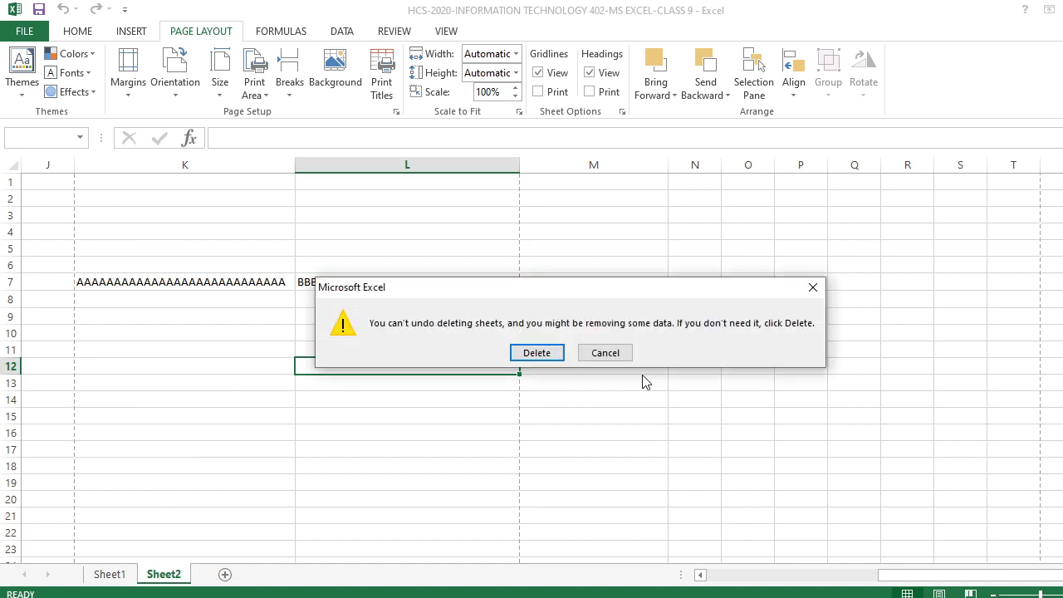
{"action": "left_click", "coordinate": [545, 352]}
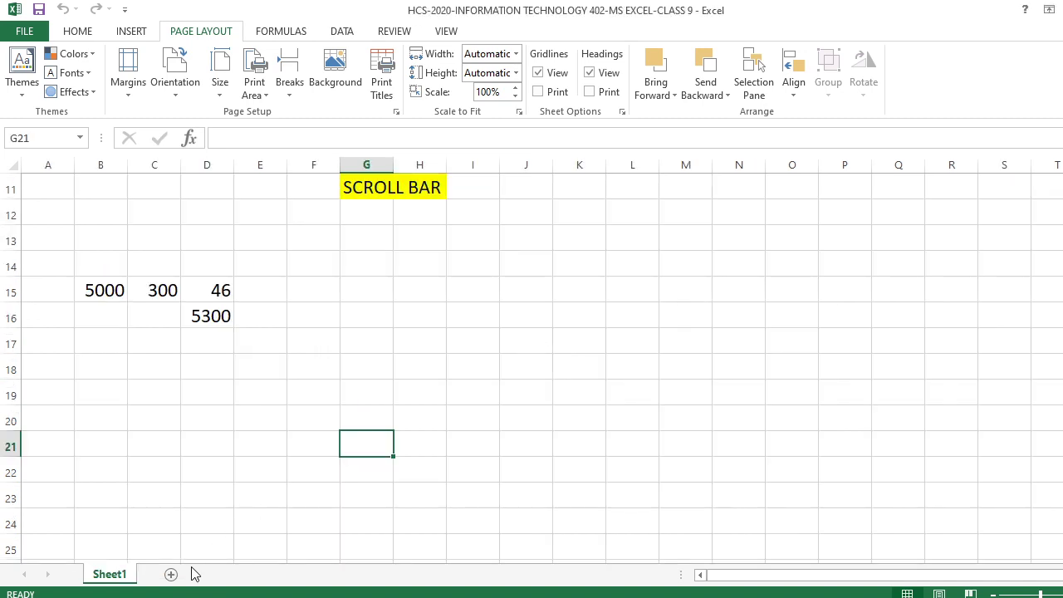
- Rename the Sheet1 tab to 'CLASS 9 C' and insert a new blank Sheet4
{"action": "right_click", "coordinate": [116, 579]}
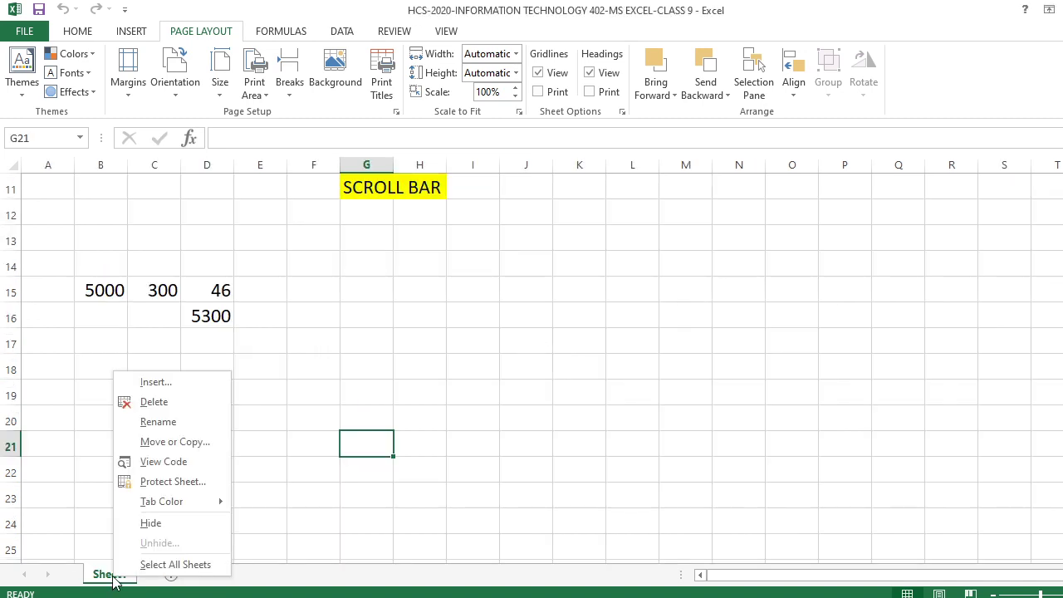
{"action": "left_click", "coordinate": [183, 424]}
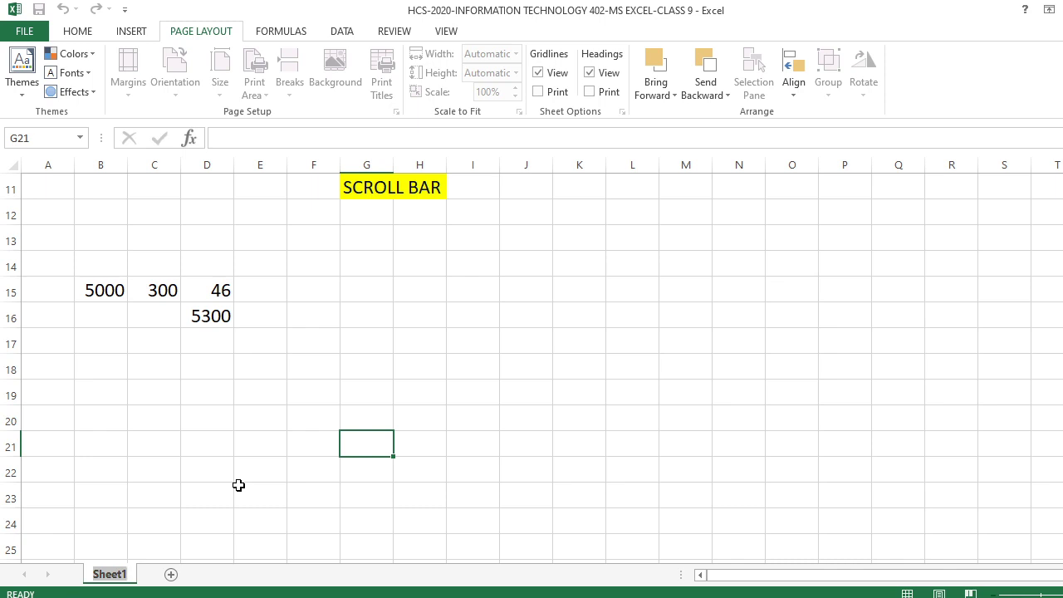
{"action": "type", "text": "CLASS"}
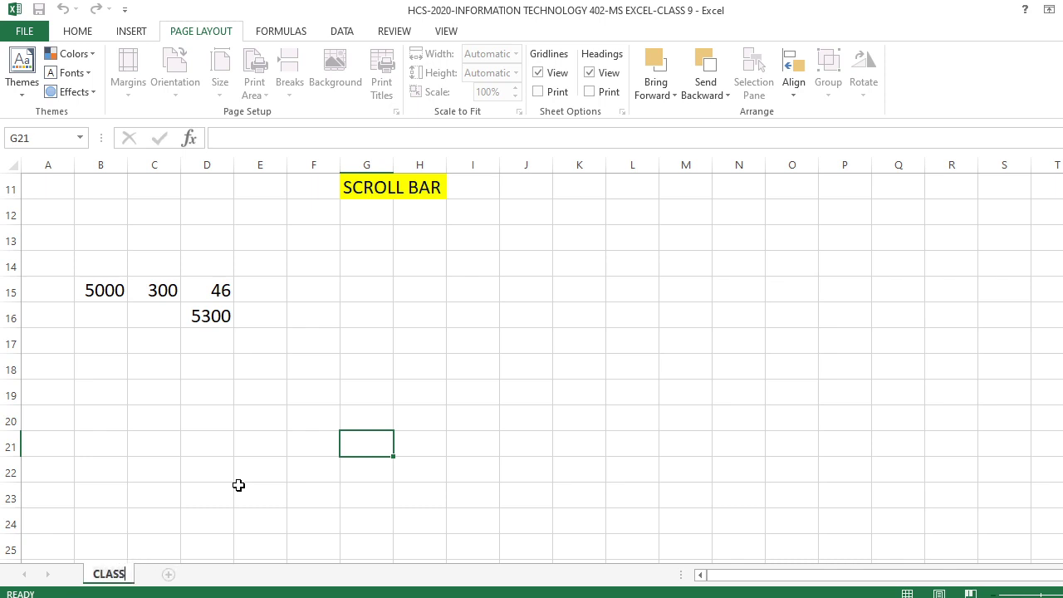
{"action": "type", "text": " 9"}
{"action": "key", "text": "Return"}
{"action": "type", "text": "C"}
{"action": "left_click", "coordinate": [217, 479]}
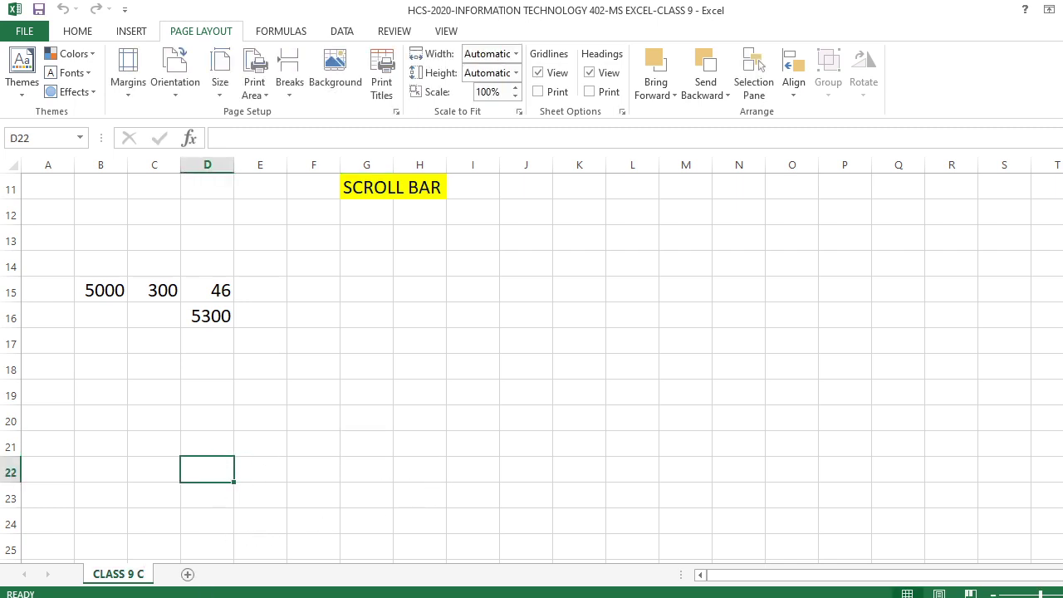
{"action": "left_click", "coordinate": [188, 575]}
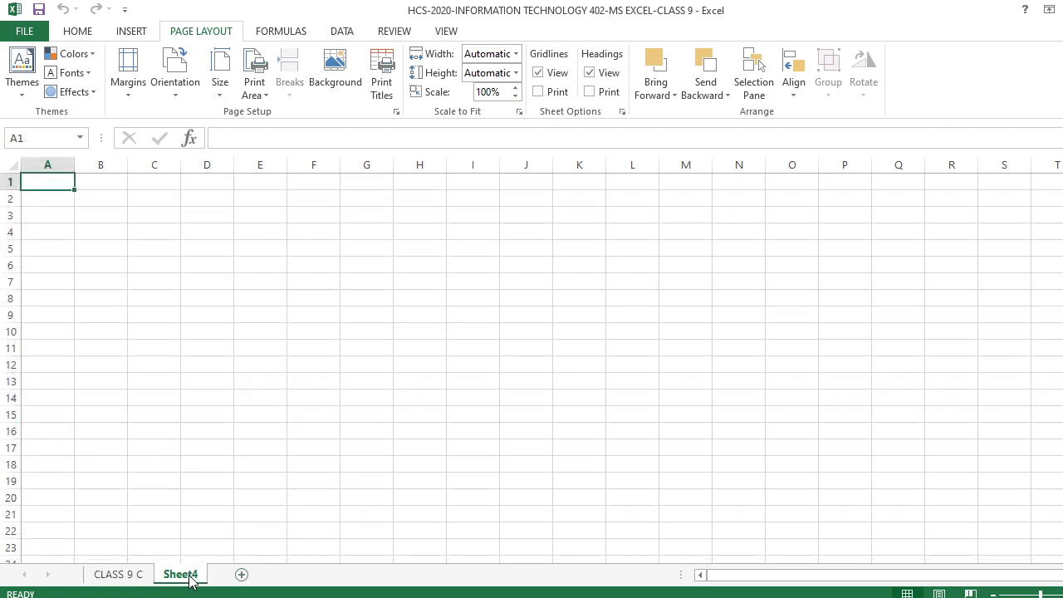
- Rename Sheet4 to 'CLASS 9 D'
{"action": "right_click", "coordinate": [190, 577]}
{"action": "left_click", "coordinate": [256, 419]}
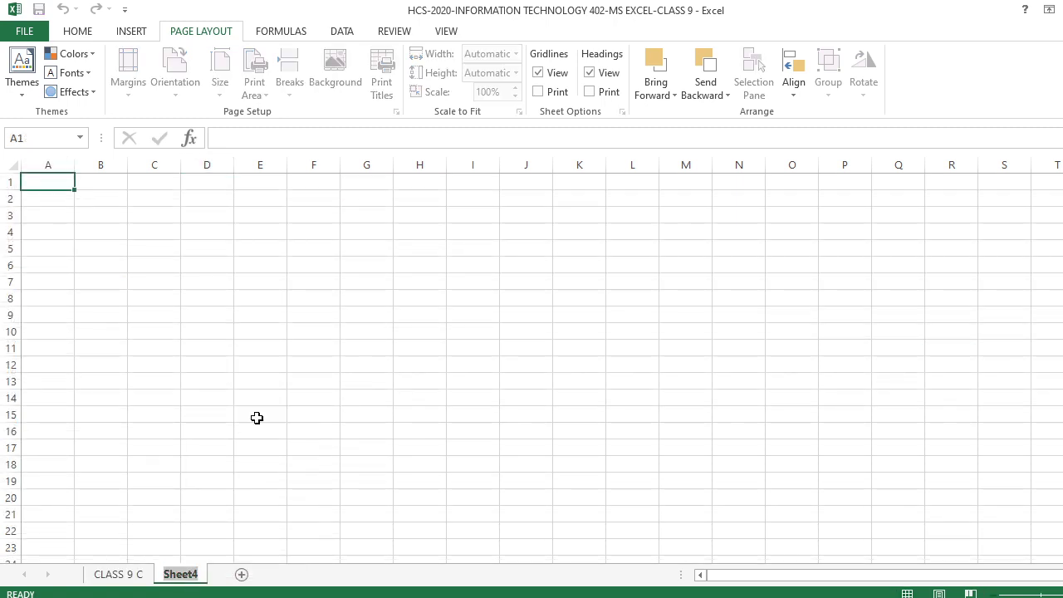
{"action": "type", "text": "CLASS "}
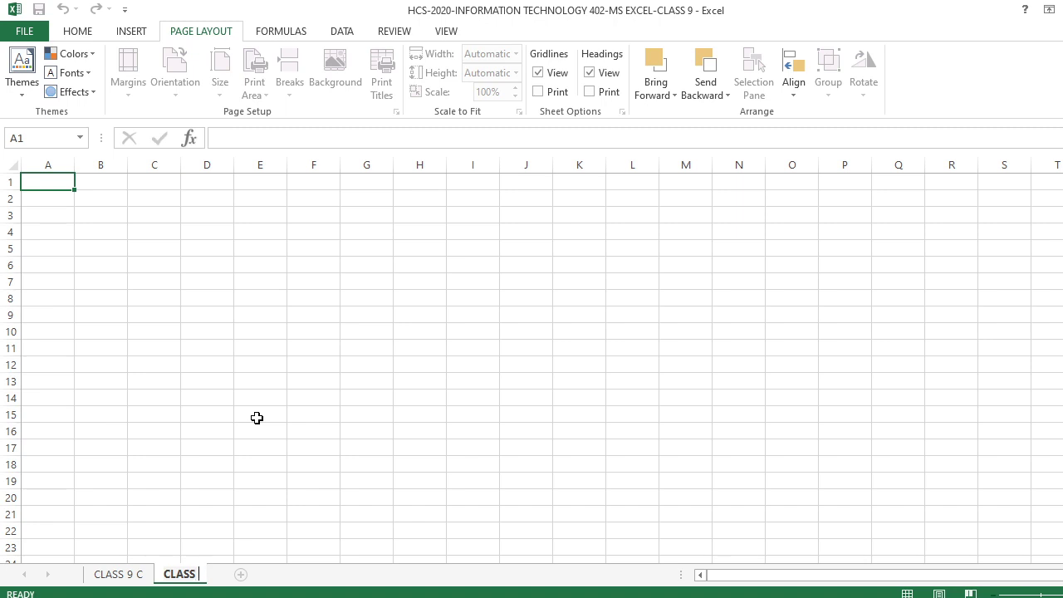
{"action": "type", "text": "9 D"}
{"action": "key", "text": "Return"}
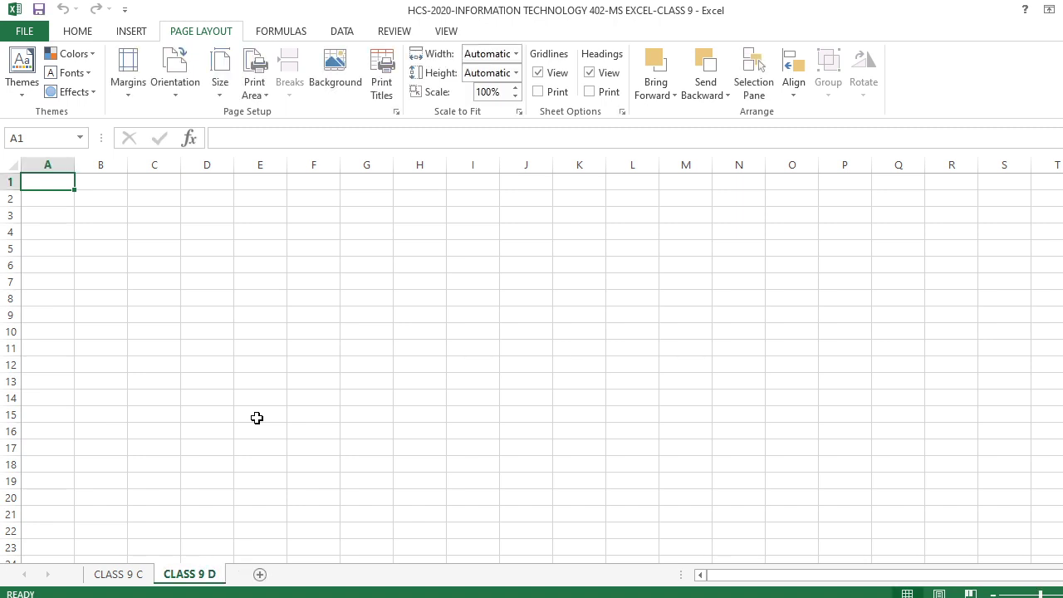
- Switch between the CLASS 9 C and CLASS 9 D sheets, ending on CLASS 9 C
{"action": "left_click", "coordinate": [123, 574]}
{"action": "left_click", "coordinate": [161, 579]}
{"action": "left_click", "coordinate": [123, 581]}
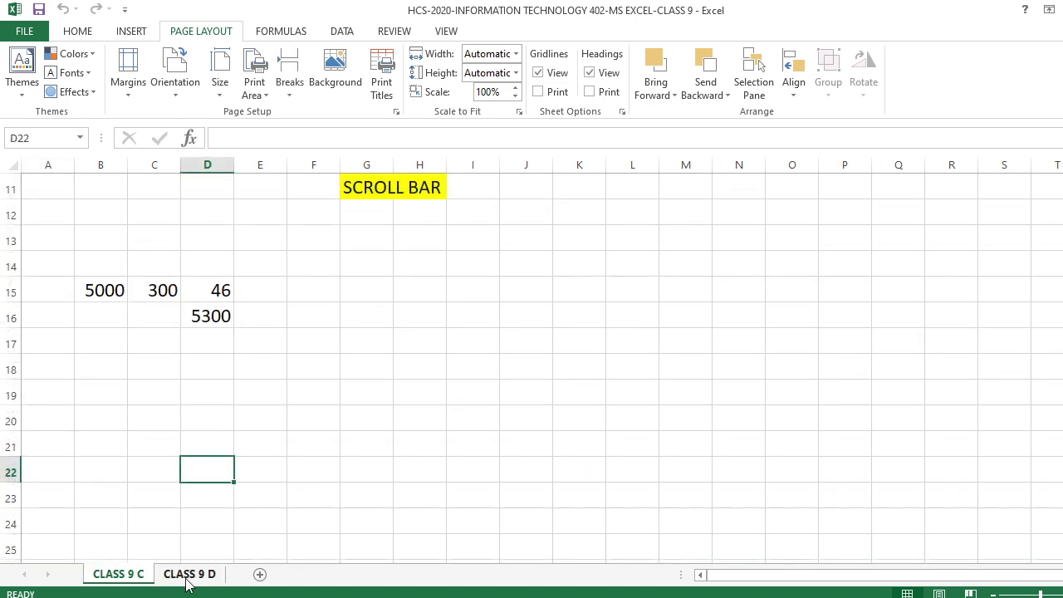
{"action": "left_click", "coordinate": [187, 580]}
{"action": "left_click", "coordinate": [139, 580]}
{"action": "left_click", "coordinate": [186, 578]}
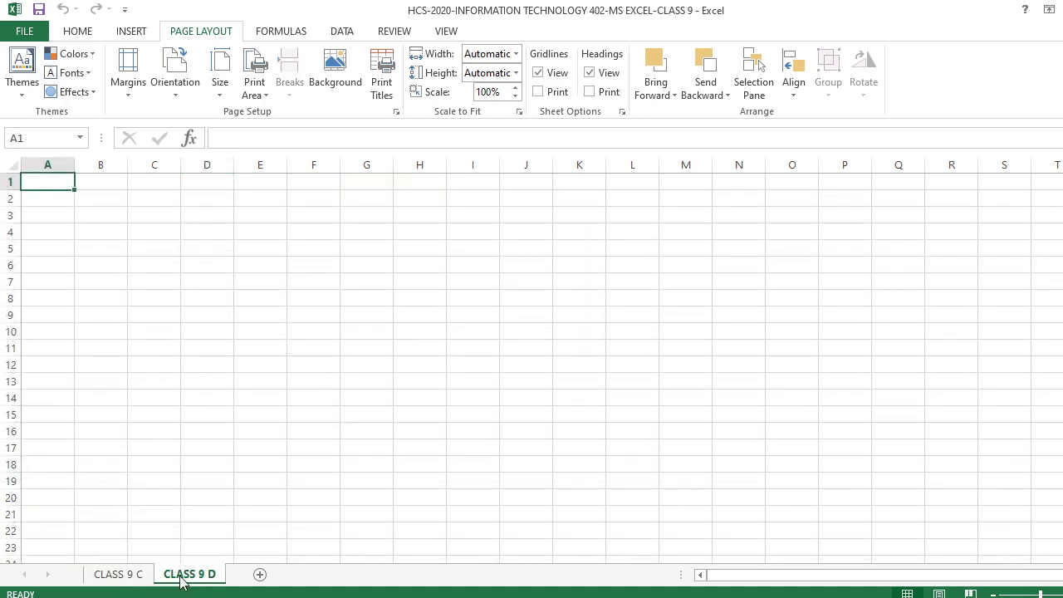
{"action": "right_click", "coordinate": [187, 578]}
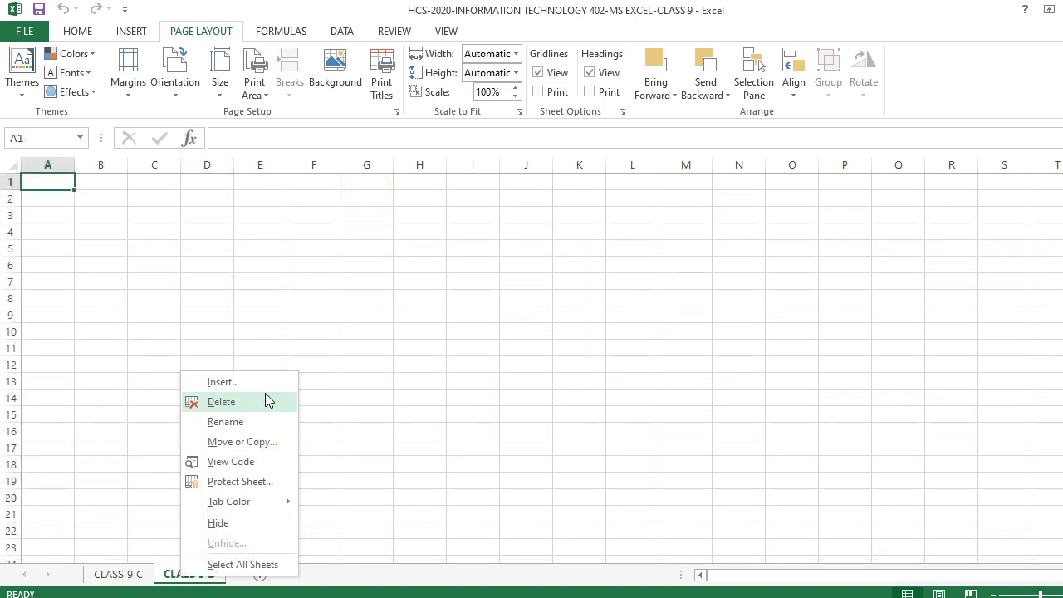
{"action": "left_click", "coordinate": [425, 335]}
{"action": "left_click", "coordinate": [103, 576]}
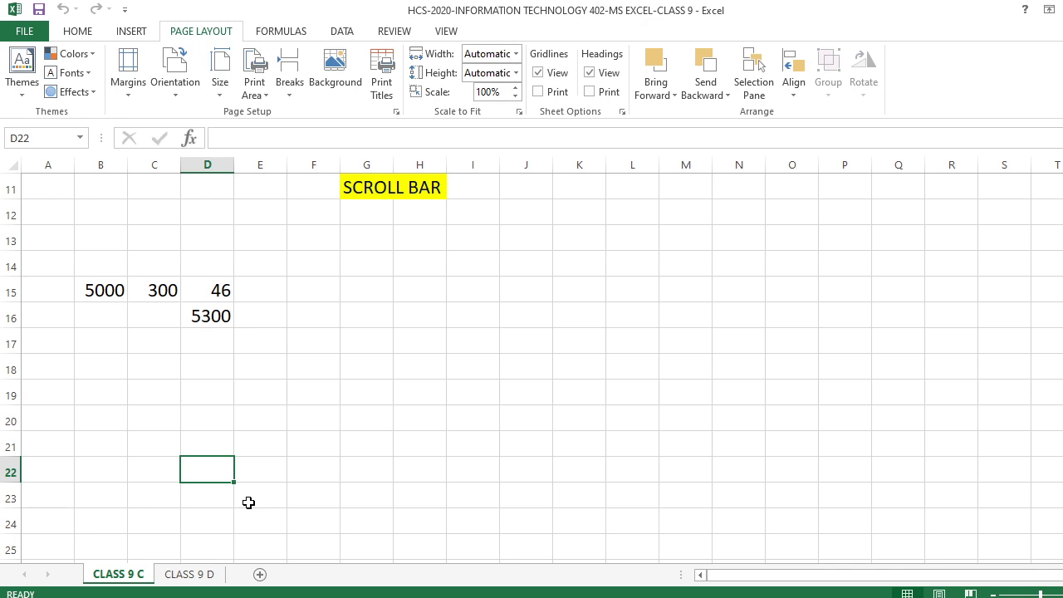
{"action": "mouse_move", "coordinate": [408, 17]}
{"action": "left_mouse_down"}
{"action": "mouse_move", "coordinate": [724, 33]}
{"action": "mouse_move", "coordinate": [752, 12]}
{"action": "mouse_move", "coordinate": [415, 8]}
{"action": "mouse_move", "coordinate": [399, 23]}
{"action": "mouse_move", "coordinate": [436, 27]}
{"action": "left_mouse_up"}
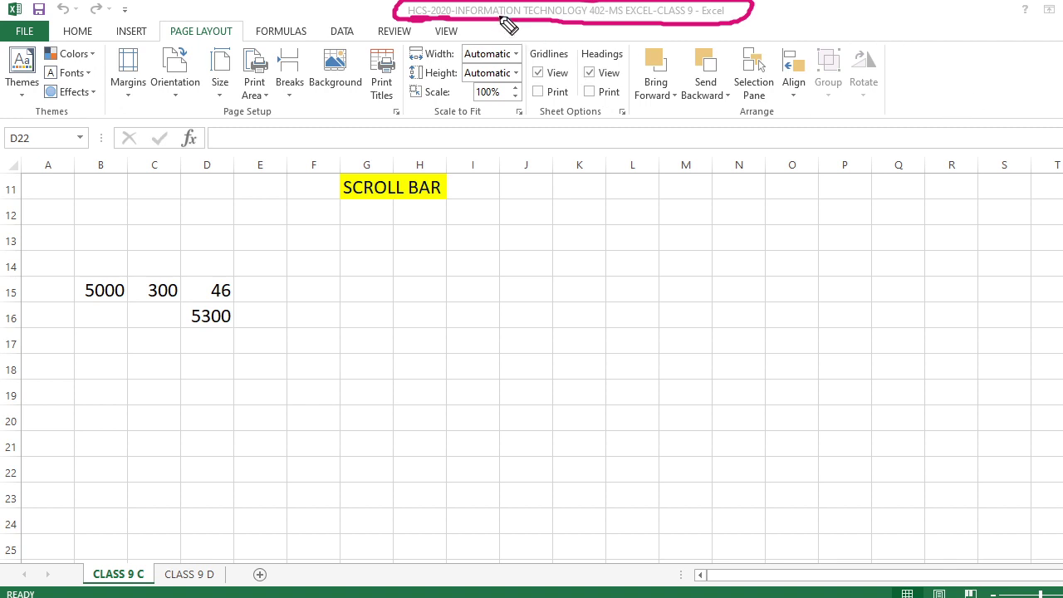
{"action": "mouse_move", "coordinate": [502, 18]}
{"action": "left_mouse_down"}
{"action": "mouse_move", "coordinate": [178, 399]}
{"action": "mouse_move", "coordinate": [110, 582]}
{"action": "left_mouse_up"}
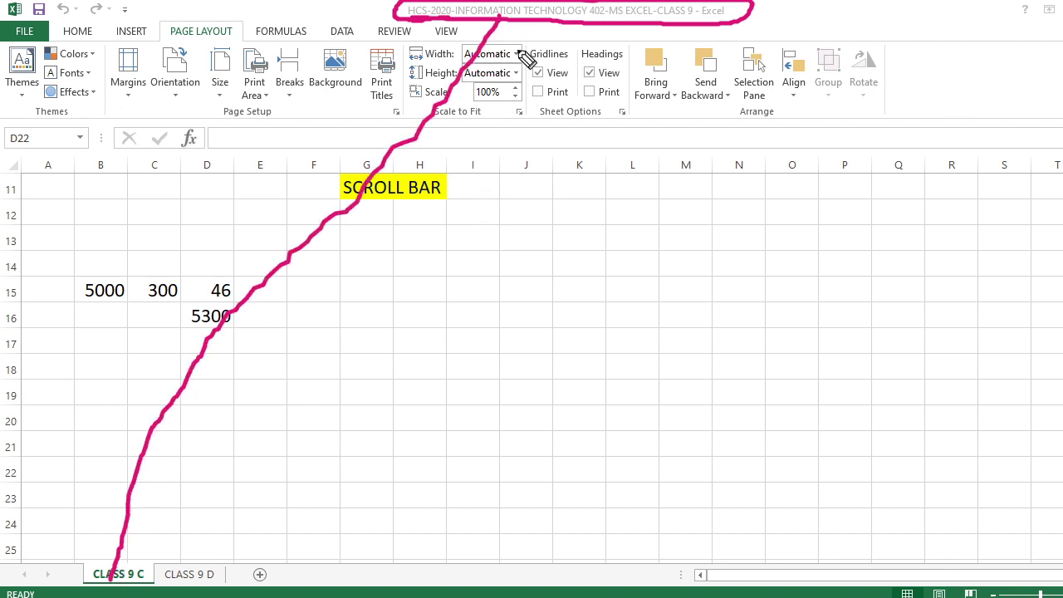
{"action": "left_click_drag", "start_coordinate": [537, 26], "coordinate": [517, 83]}
{"action": "mouse_move", "coordinate": [490, 153]}
{"action": "left_mouse_down"}
{"action": "mouse_move", "coordinate": [202, 562]}
{"action": "mouse_move", "coordinate": [233, 550]}
{"action": "left_mouse_up"}
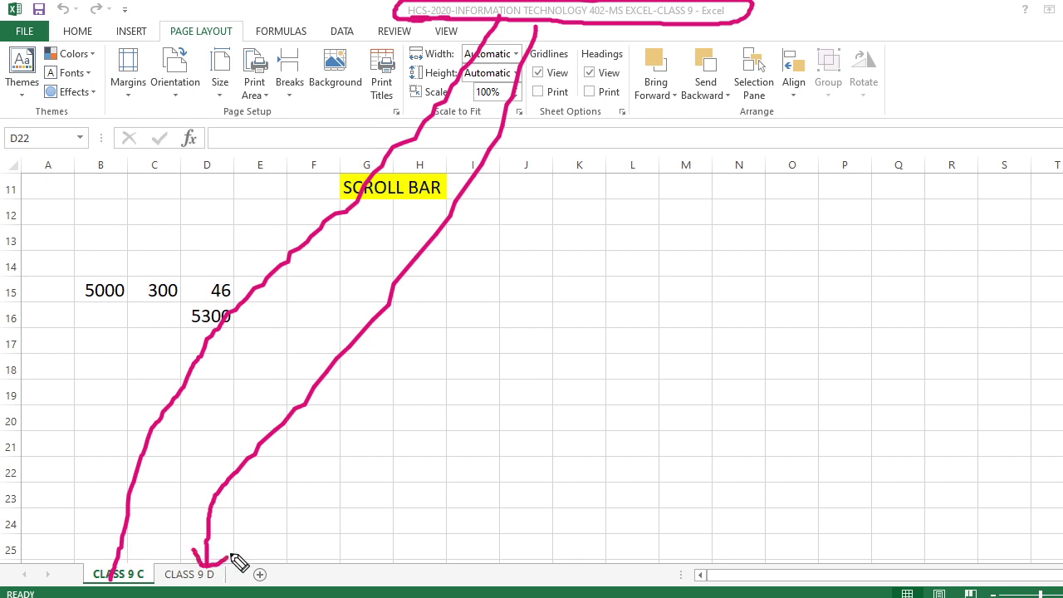
{"action": "mouse_move", "coordinate": [101, 556]}
{"action": "left_mouse_down"}
{"action": "mouse_move", "coordinate": [116, 575]}
{"action": "mouse_move", "coordinate": [134, 566]}
{"action": "left_mouse_up"}
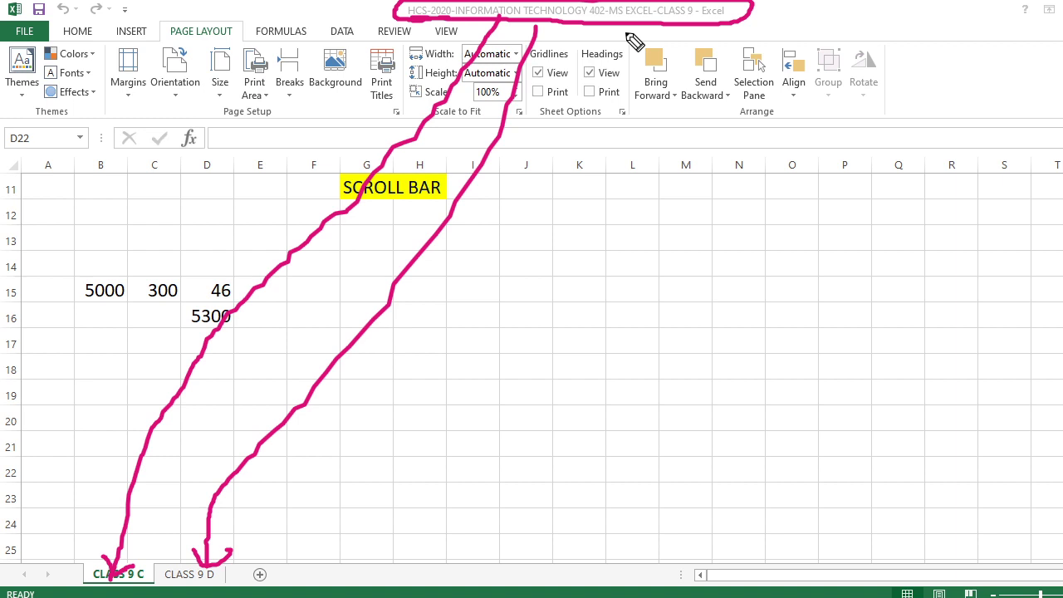
{"action": "key", "text": "e"}
{"action": "key", "text": "Escape"}
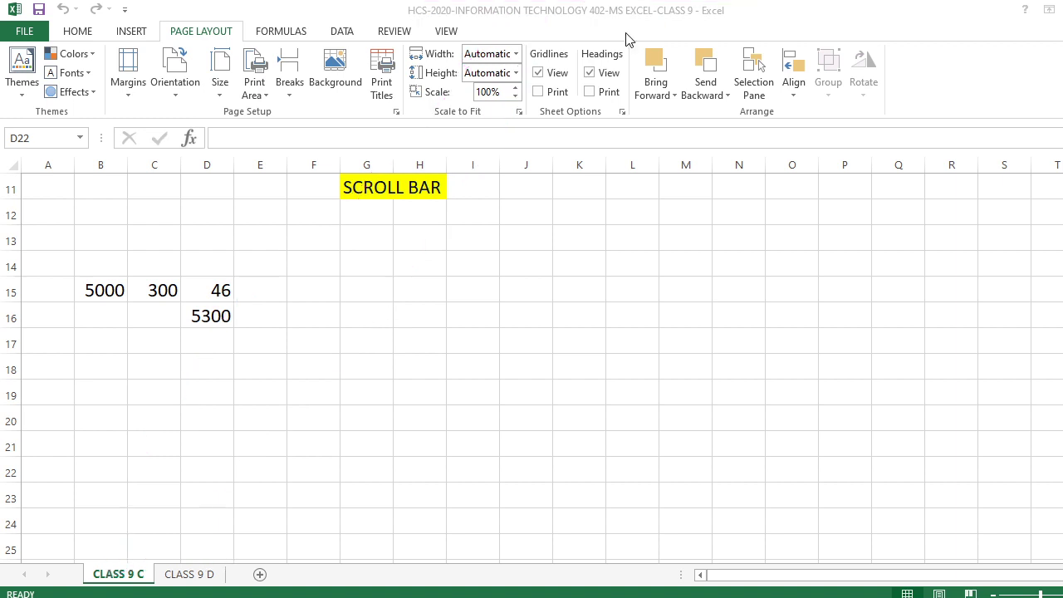